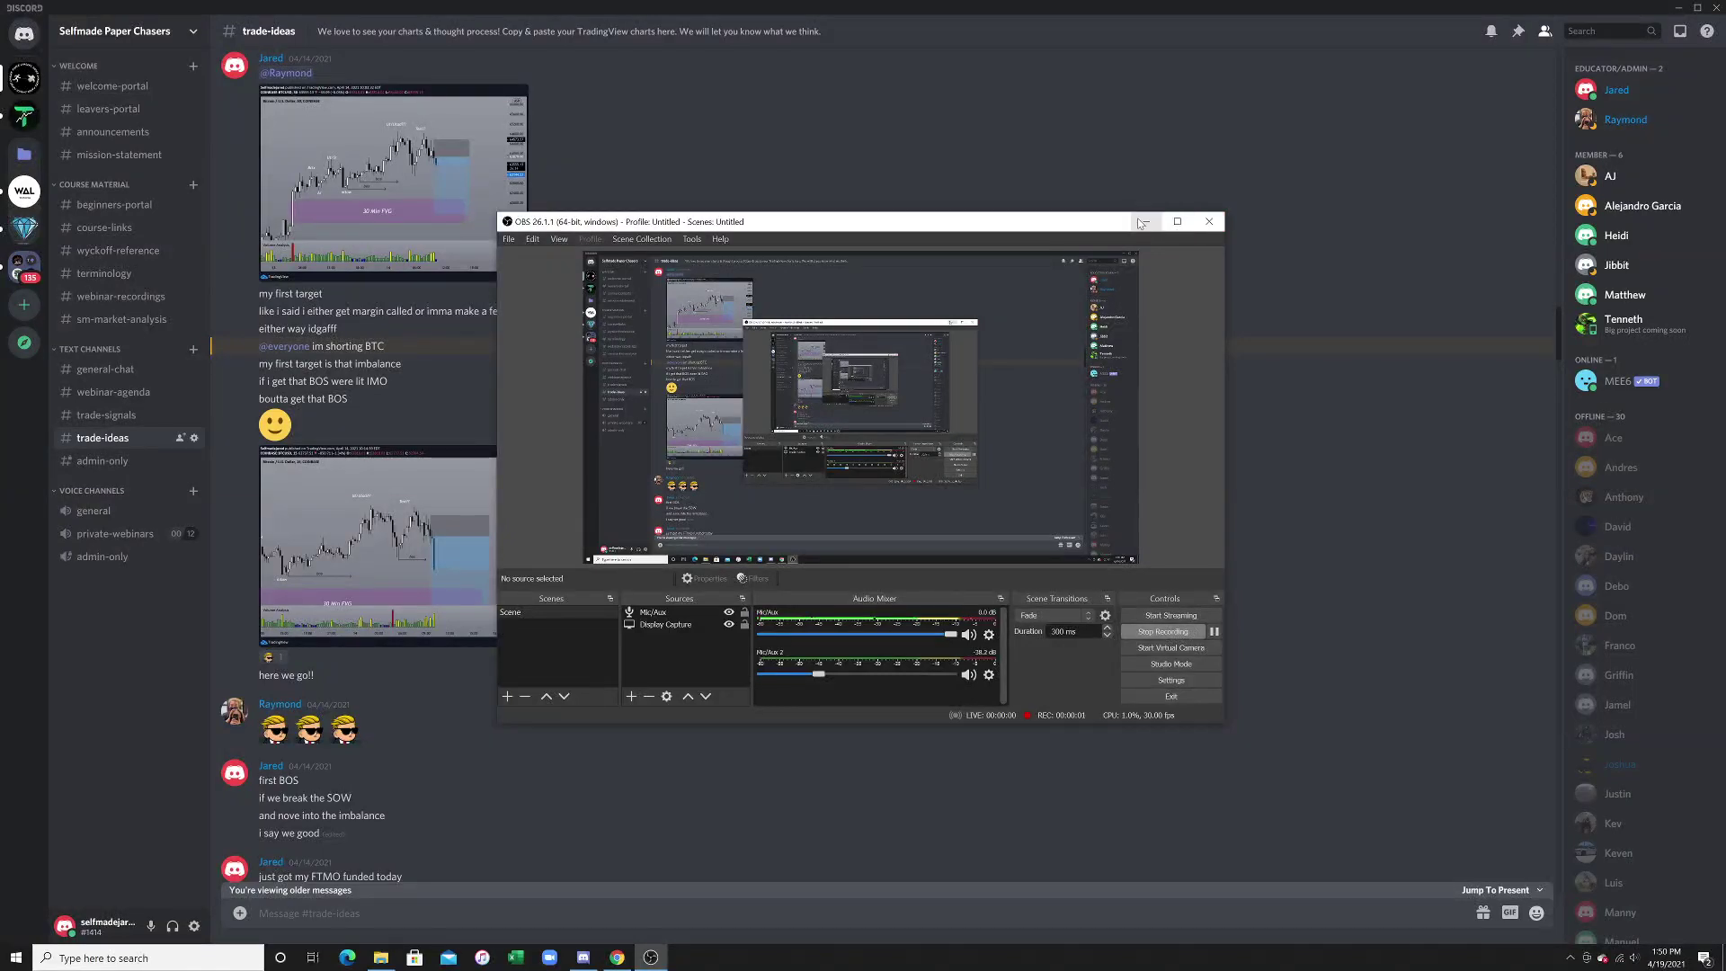
# Collapse the expanded server folder and view the Bitcoin chart posted above "my first target" at full size.
pyautogui.scroll(1, 1139, 224)
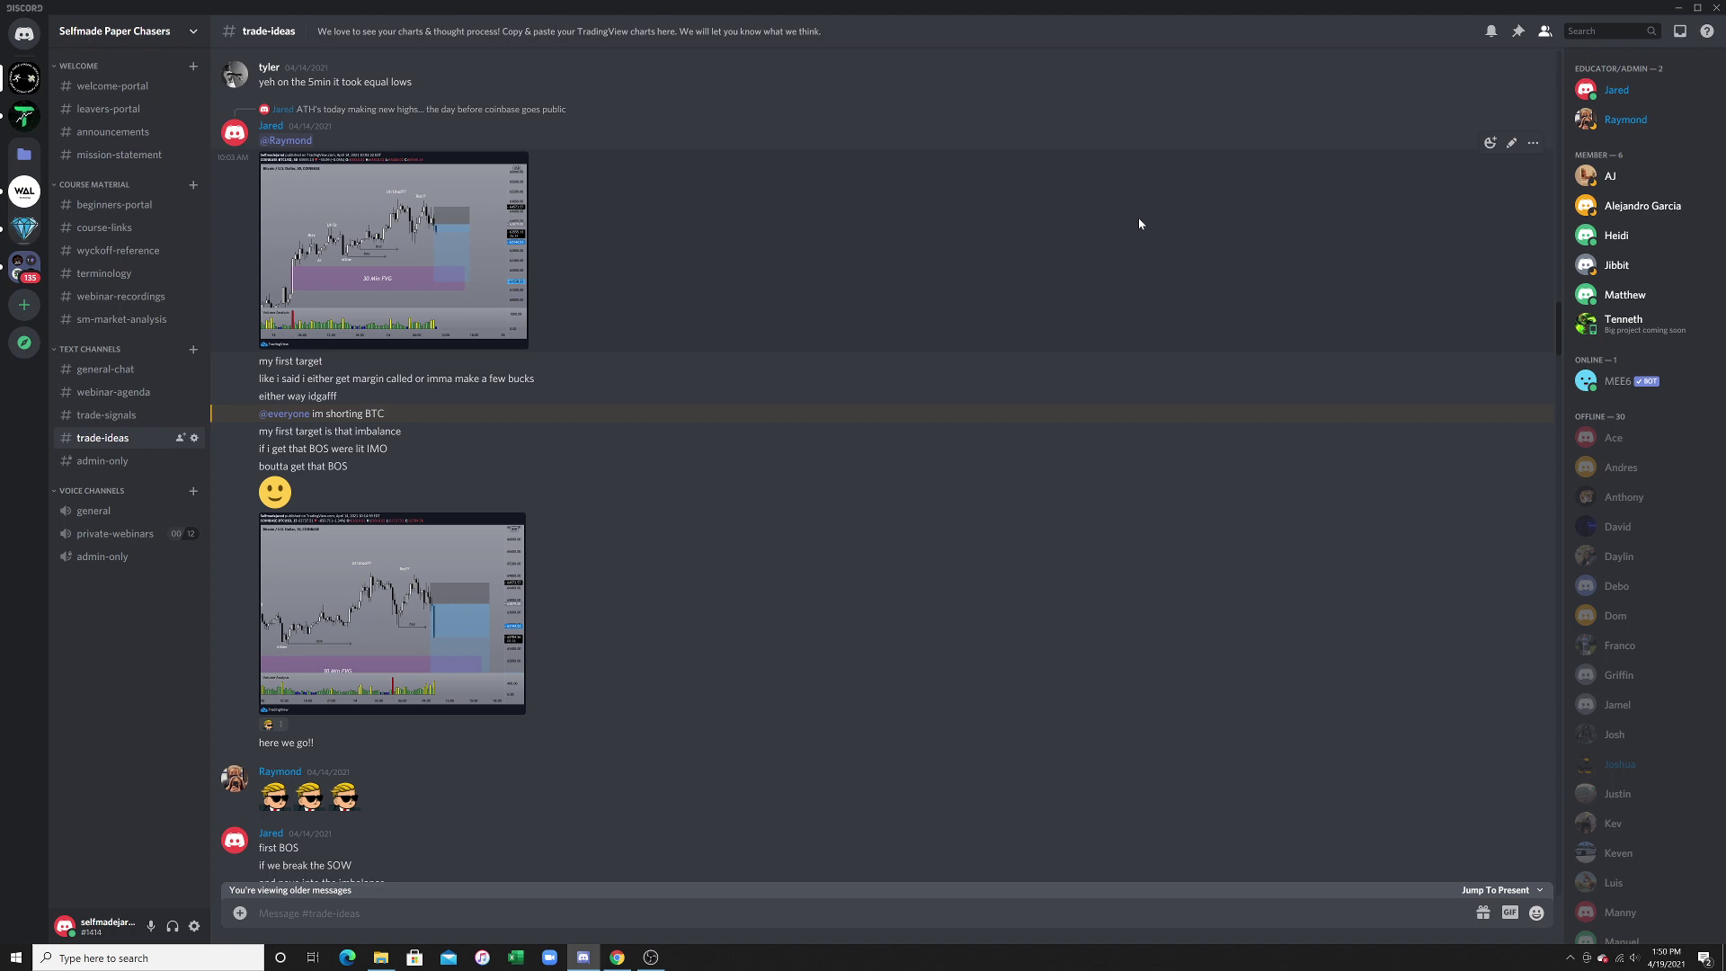
pyautogui.click(24, 154)
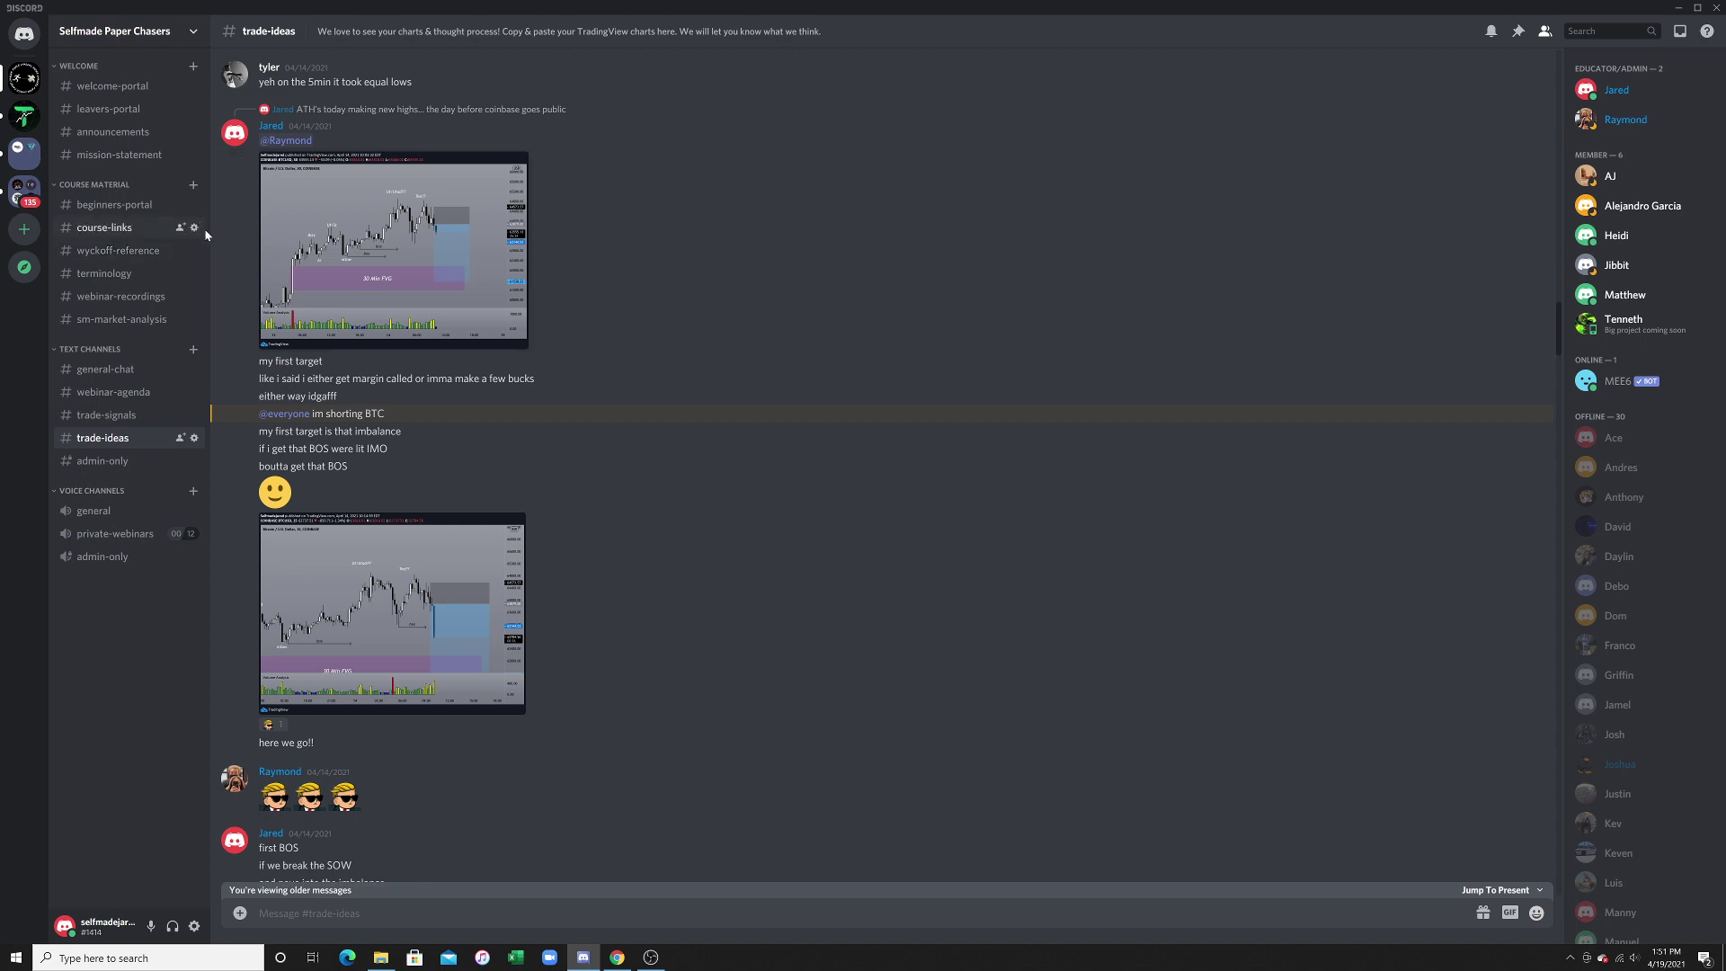
pyautogui.scroll(3, 359, 279)
pyautogui.click(486, 347)
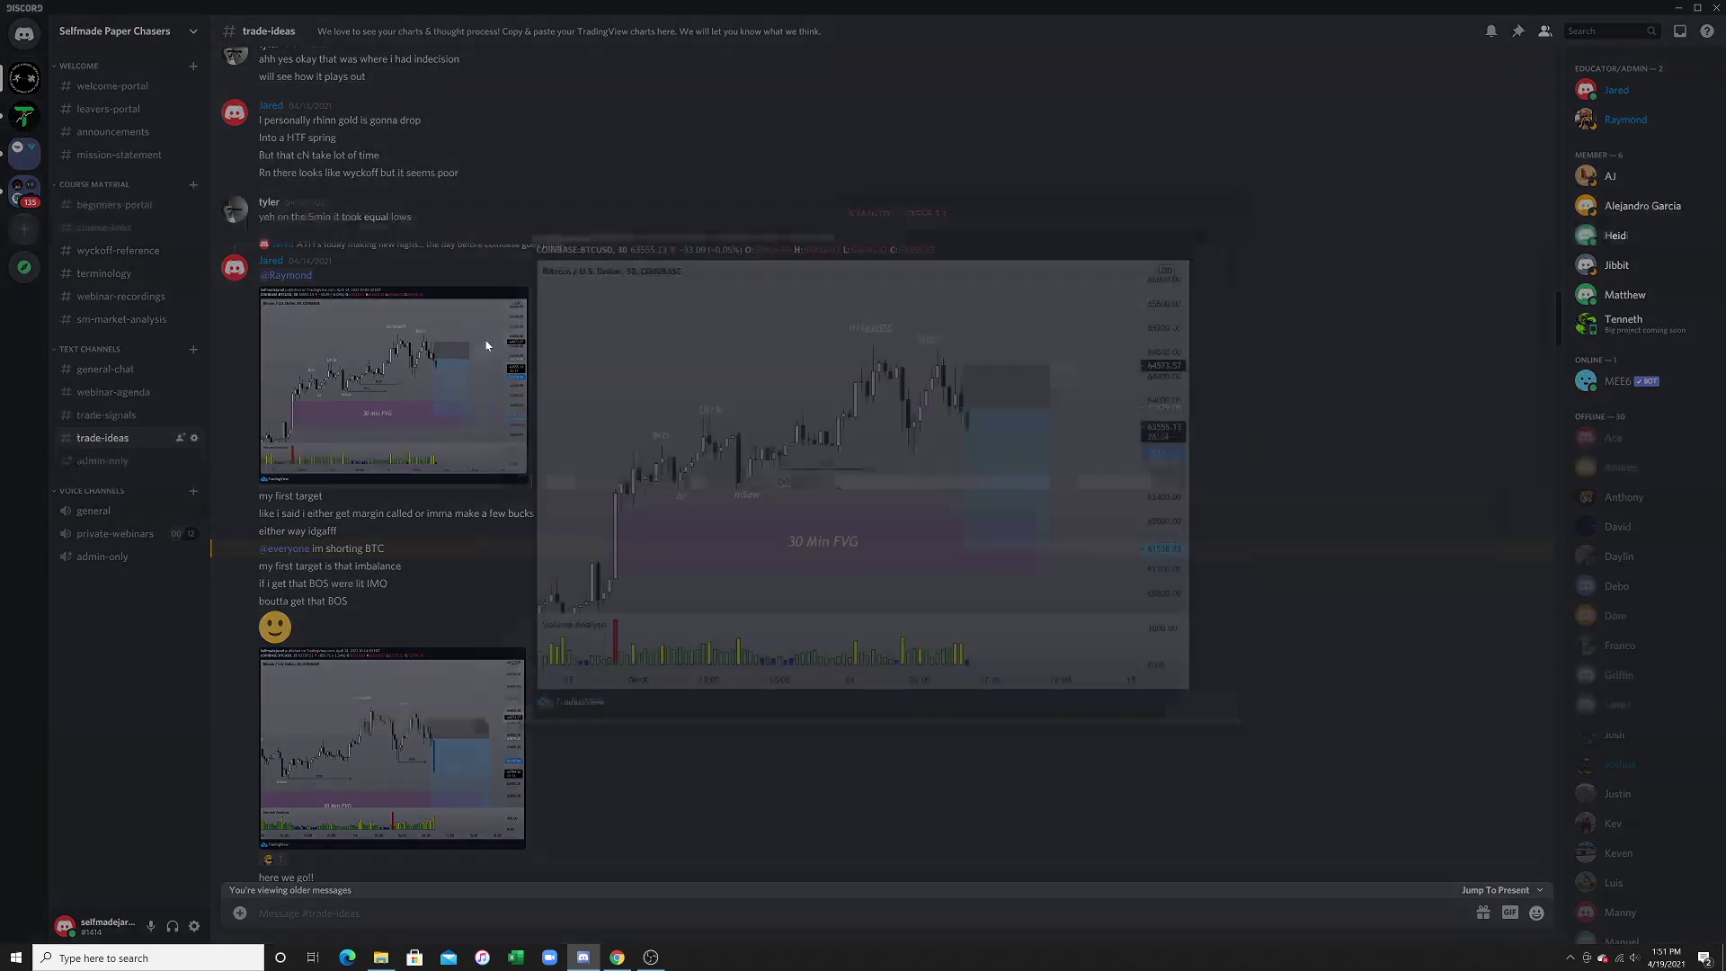
pyautogui.click(372, 387)
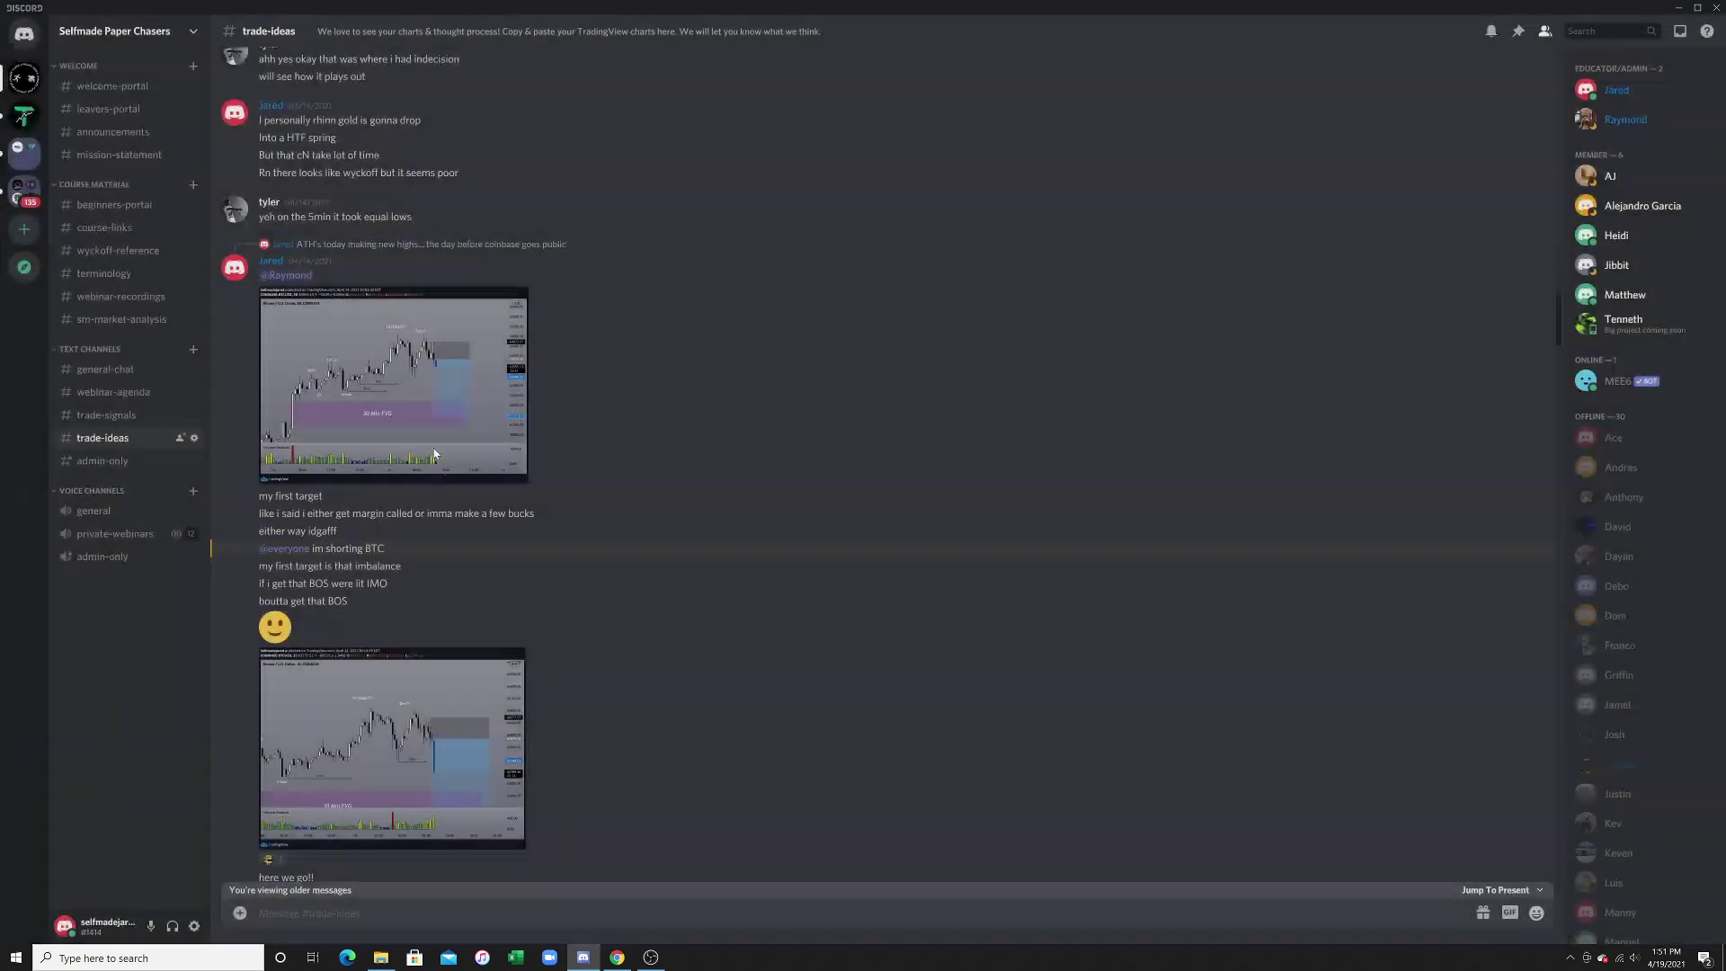
pyautogui.moveTo(387, 549); pyautogui.dragTo(253, 554)
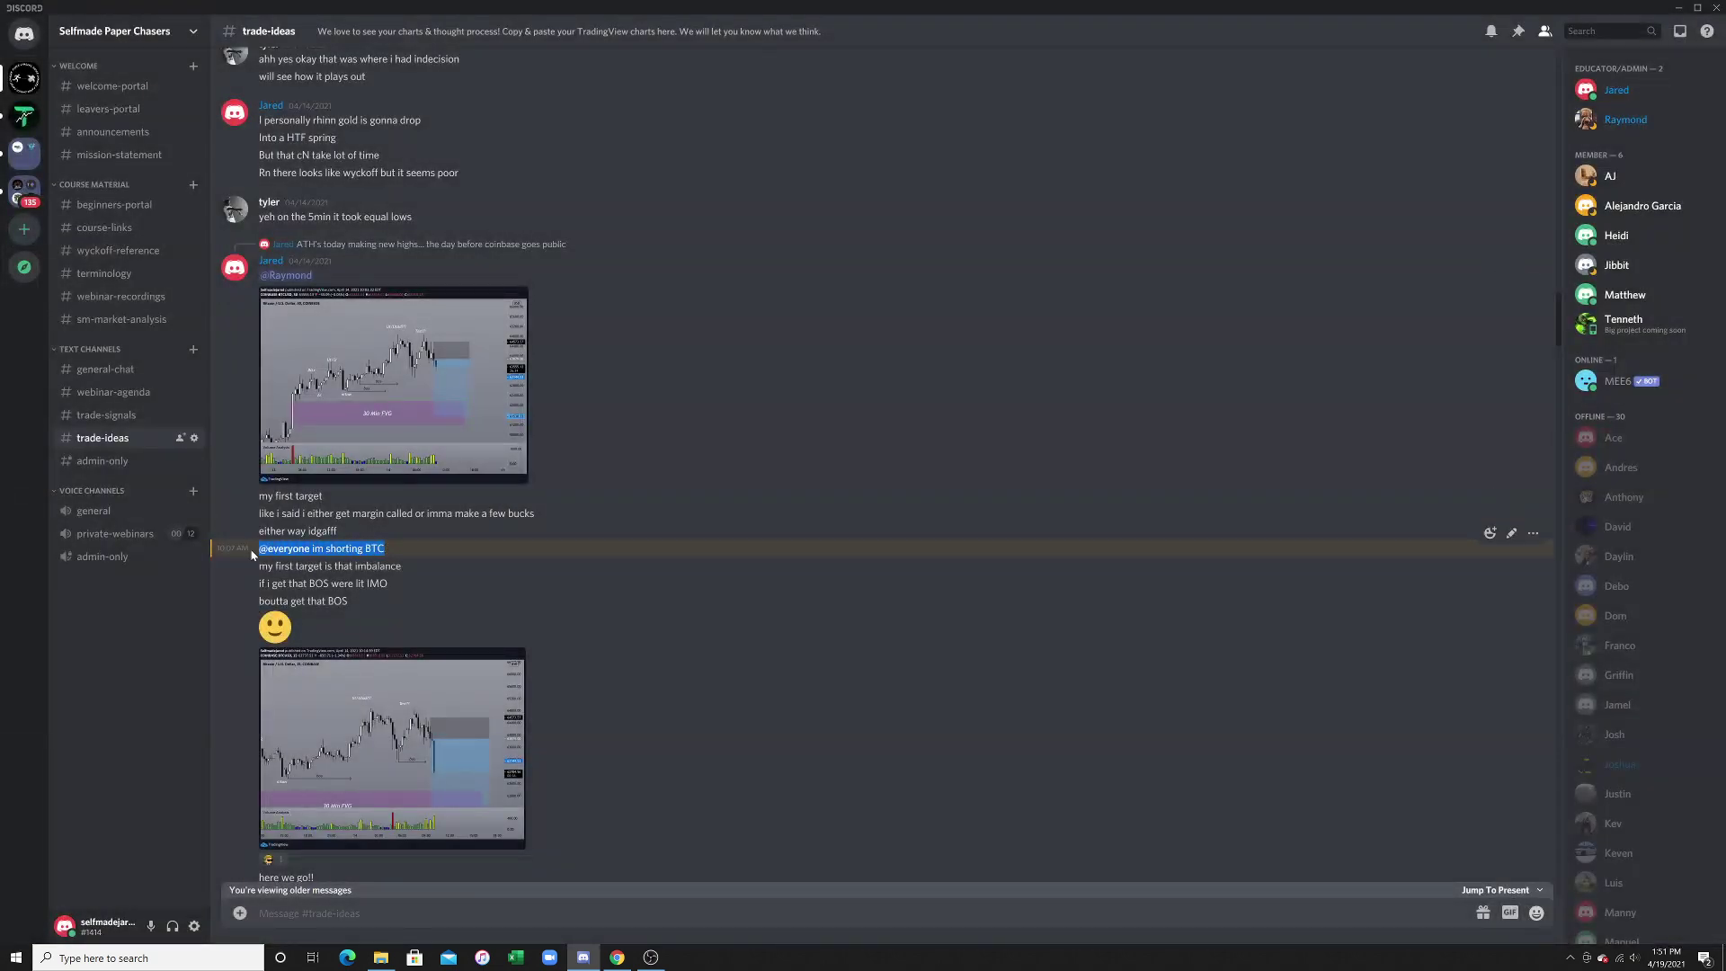
pyautogui.click(724, 683)
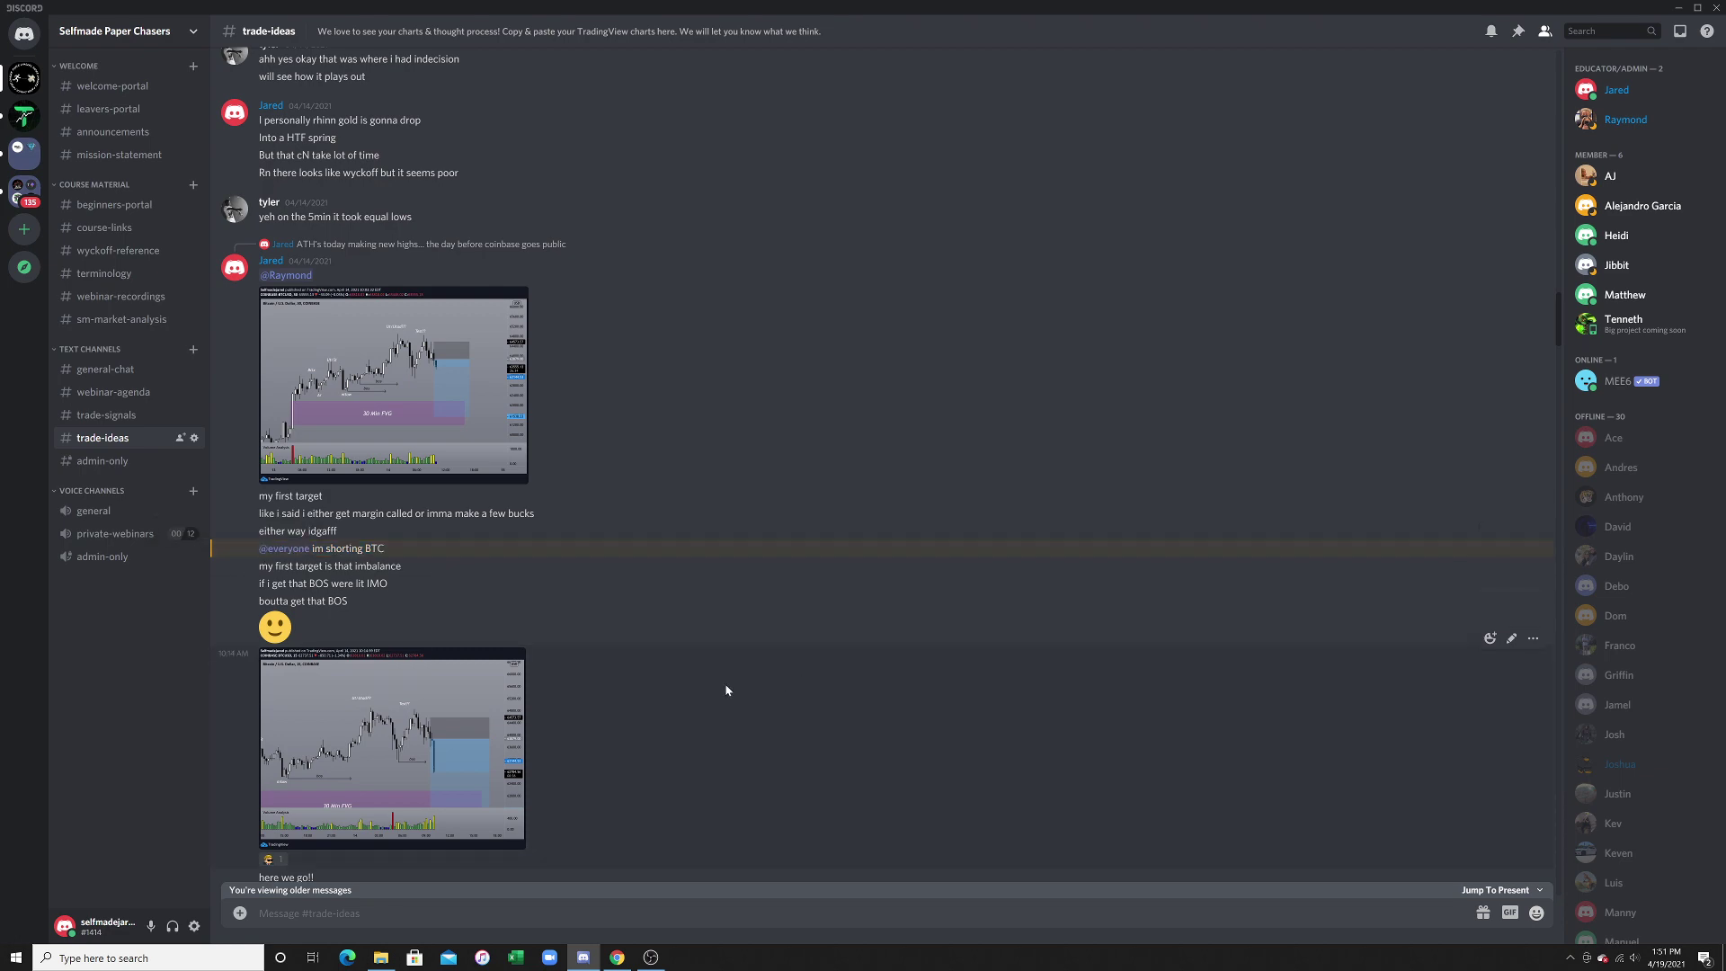
pyautogui.scroll(-3, 488, 763)
pyautogui.click(476, 503)
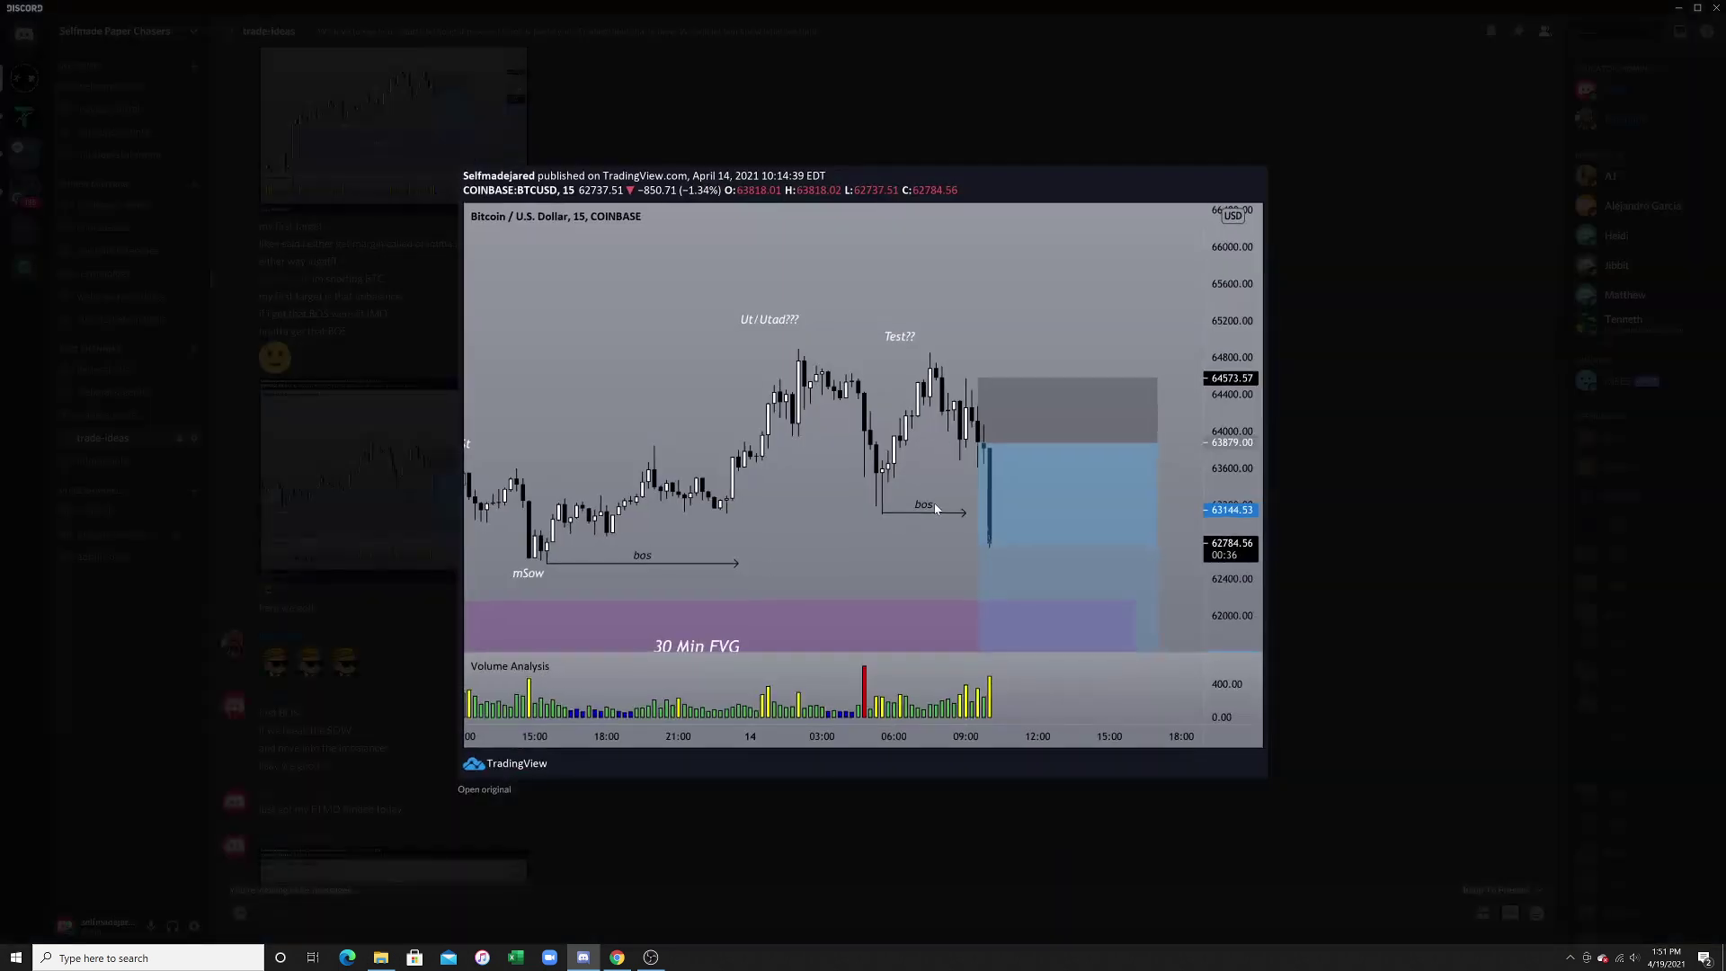
pyautogui.click(794, 795)
# View the 8-minute BTCUSD follow-up chart and the 1-minute chart with coloured kill zones further down the channel.
pyautogui.scroll(-3, 629, 782)
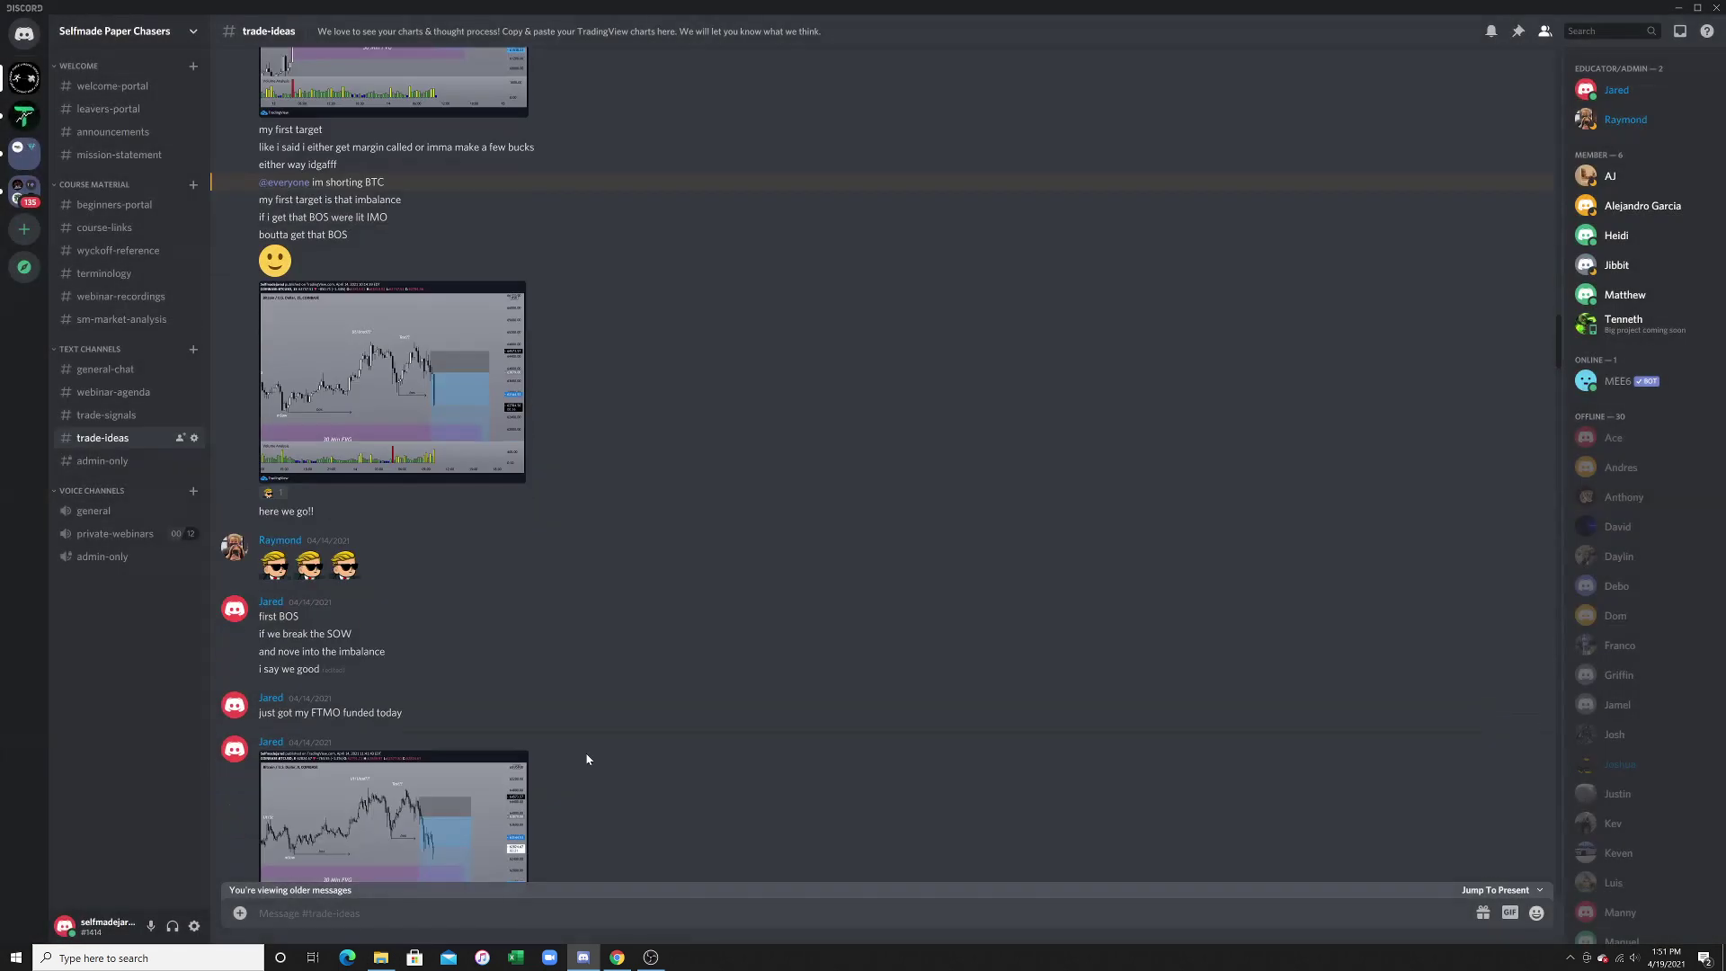
pyautogui.click(477, 679)
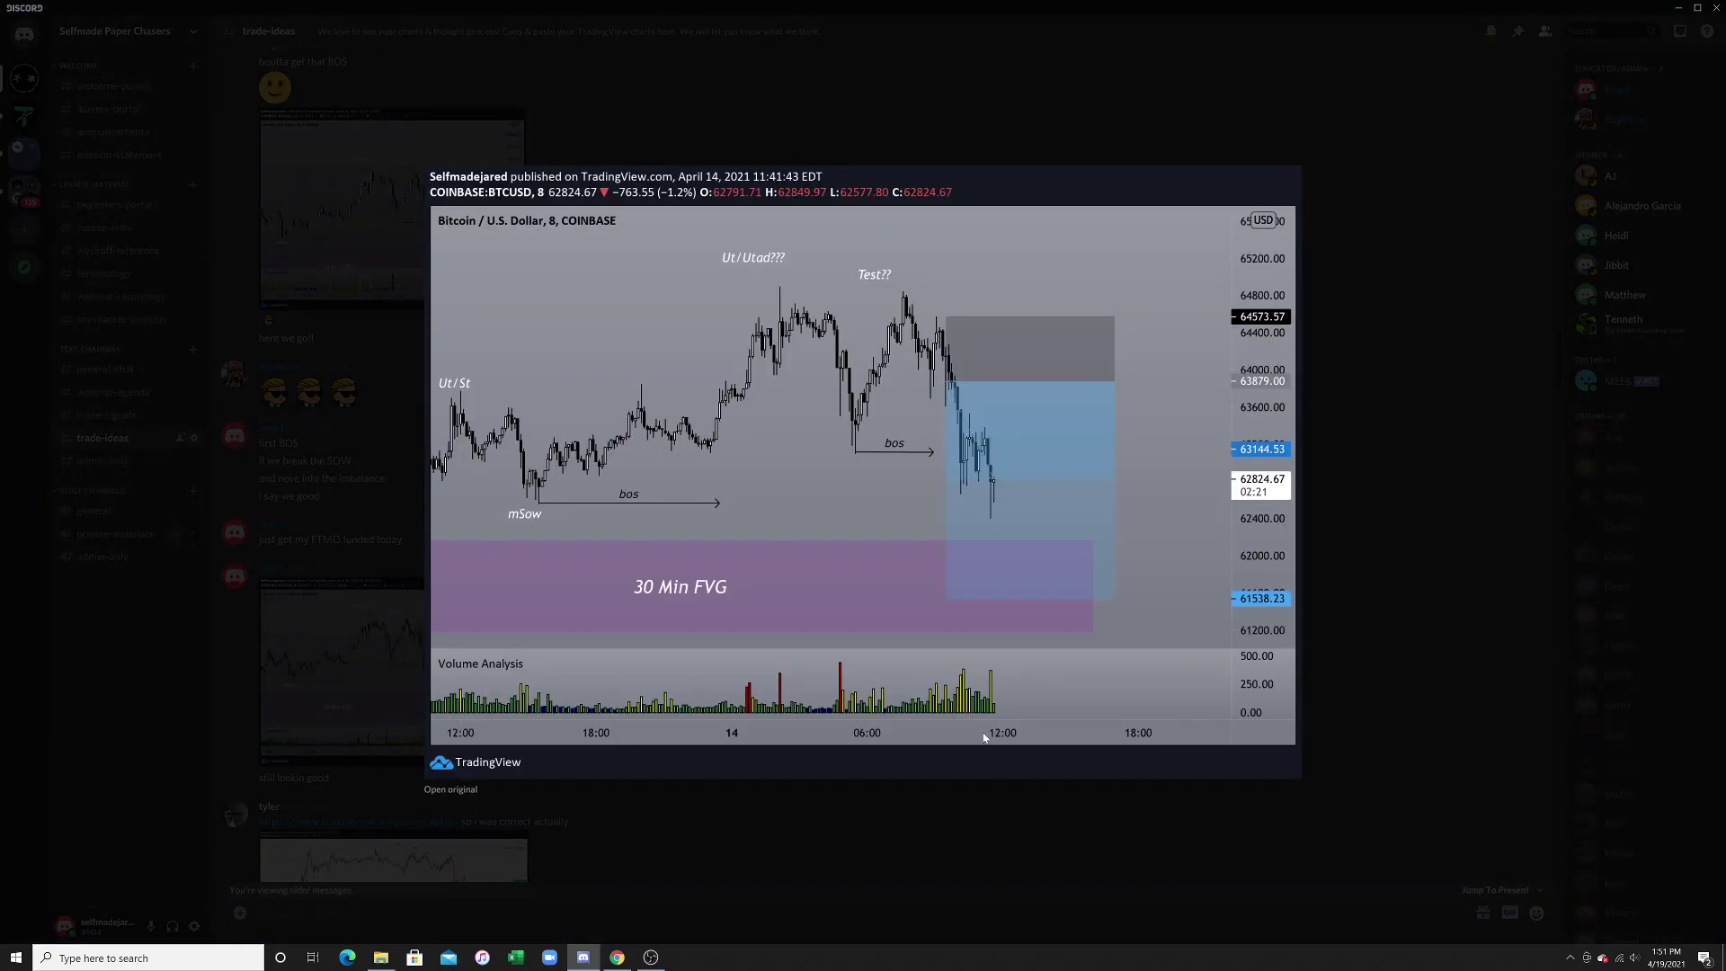
pyautogui.click(763, 752)
pyautogui.scroll(-5, 469, 654)
pyautogui.scroll(-7, 470, 653)
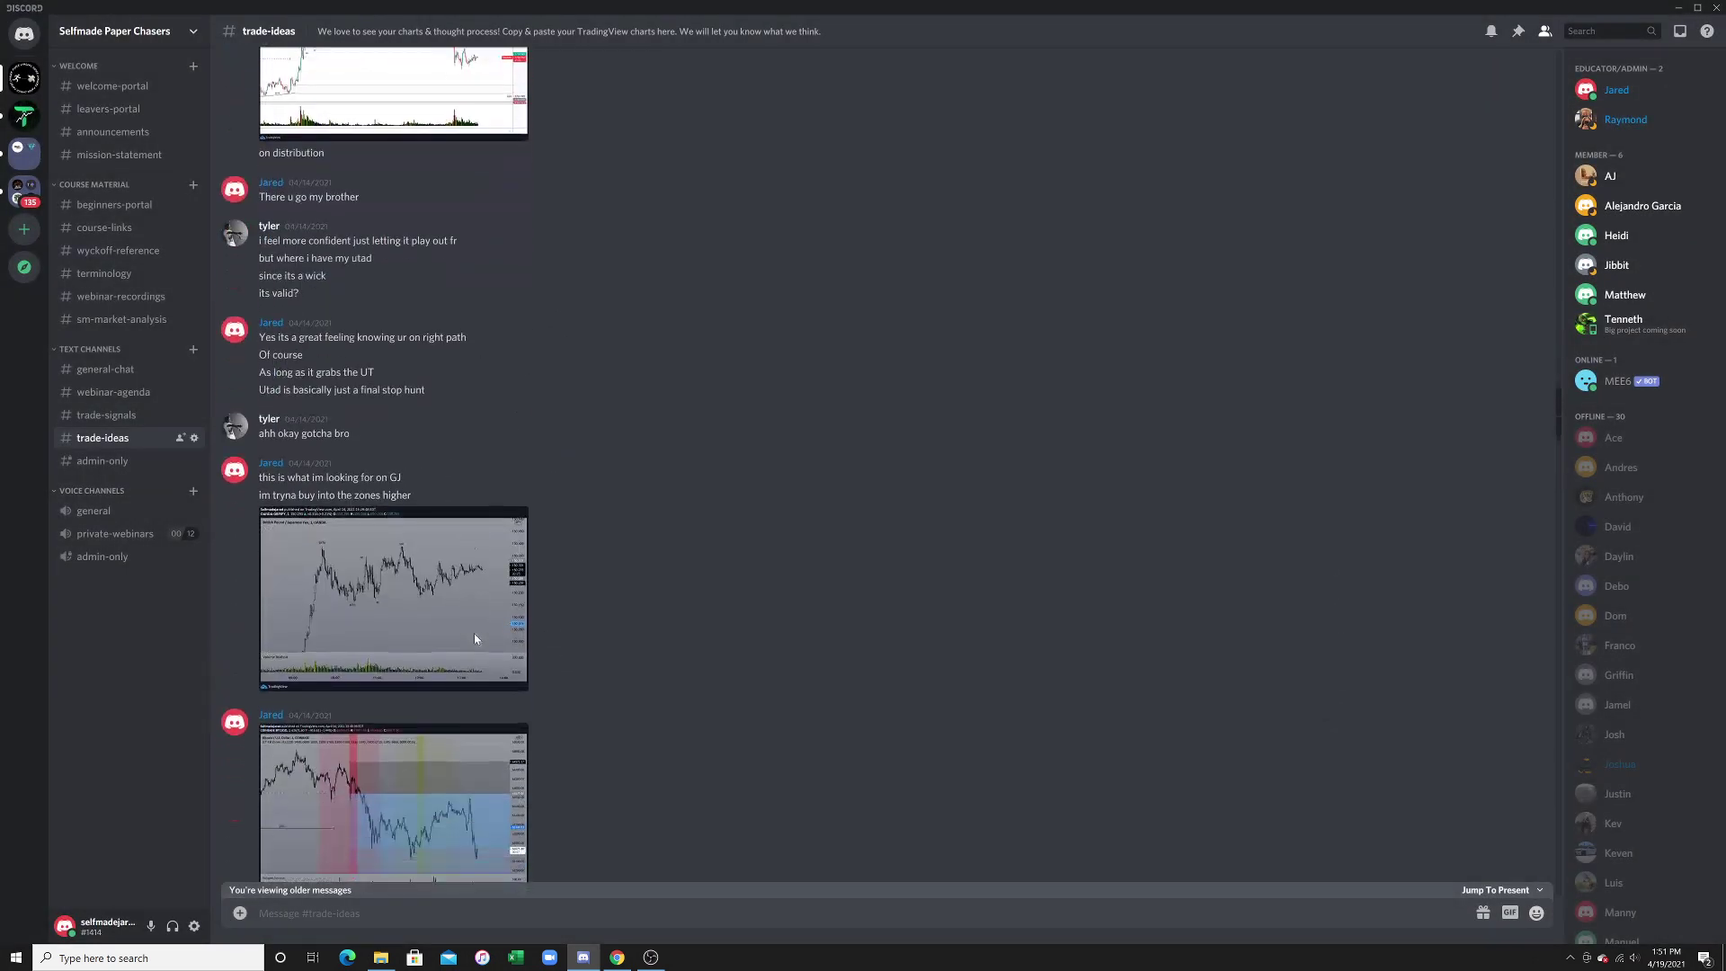
pyautogui.click(467, 495)
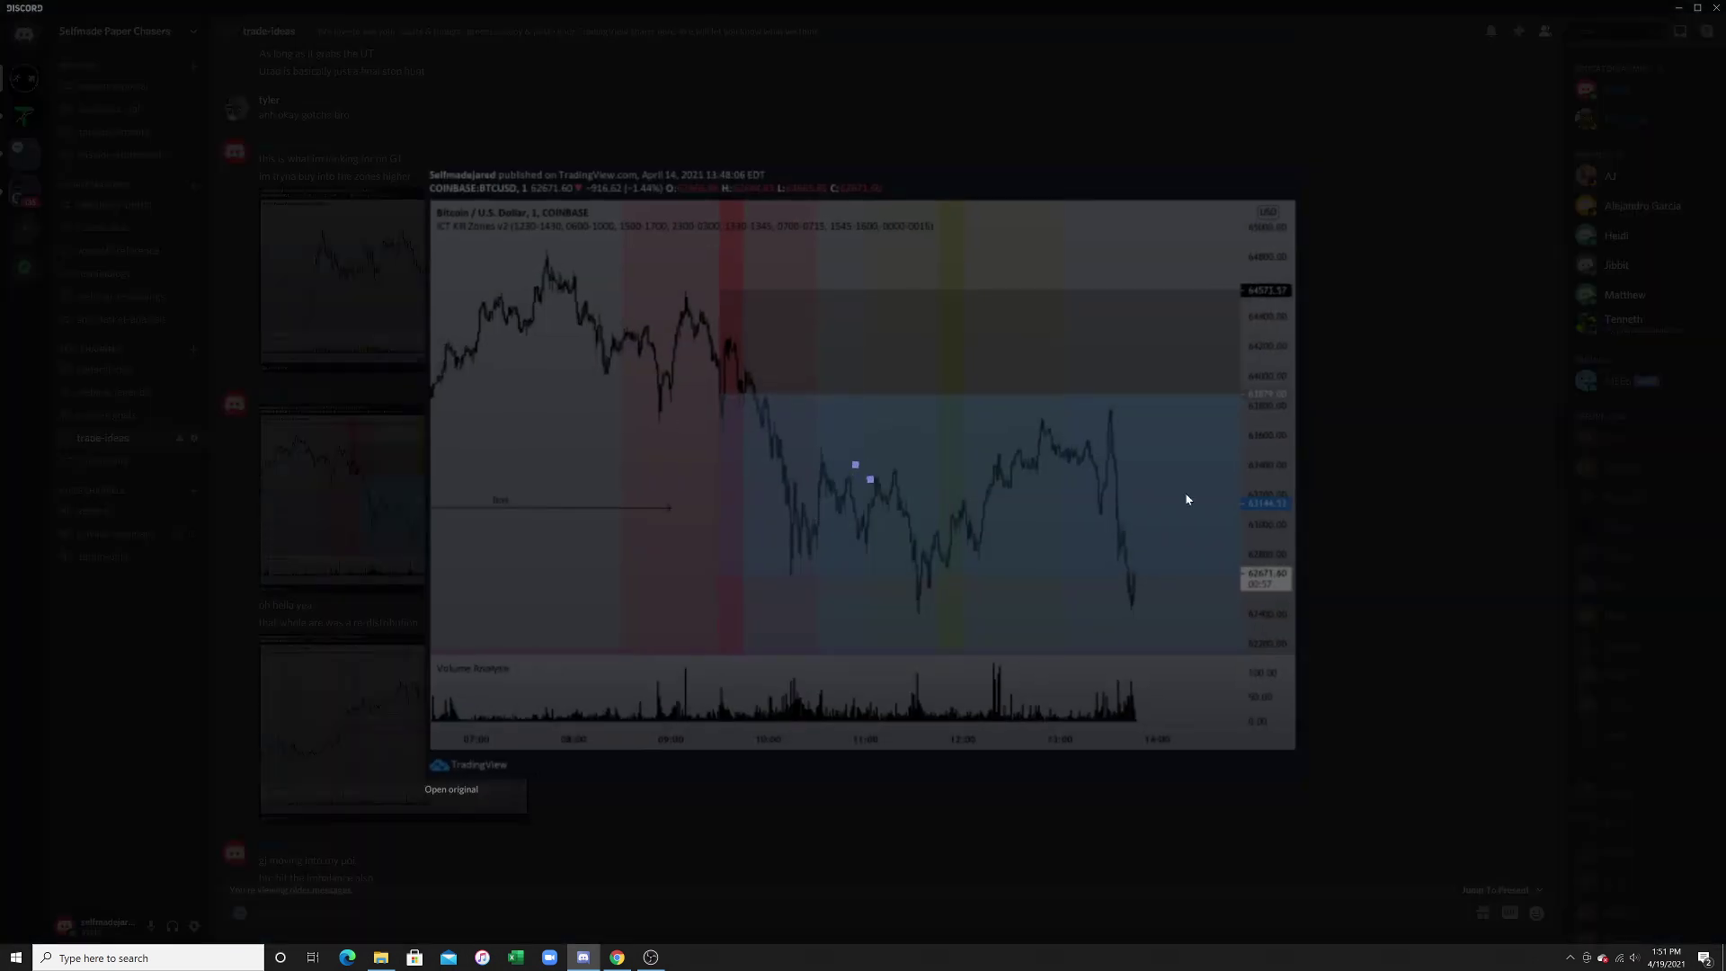
pyautogui.click(980, 849)
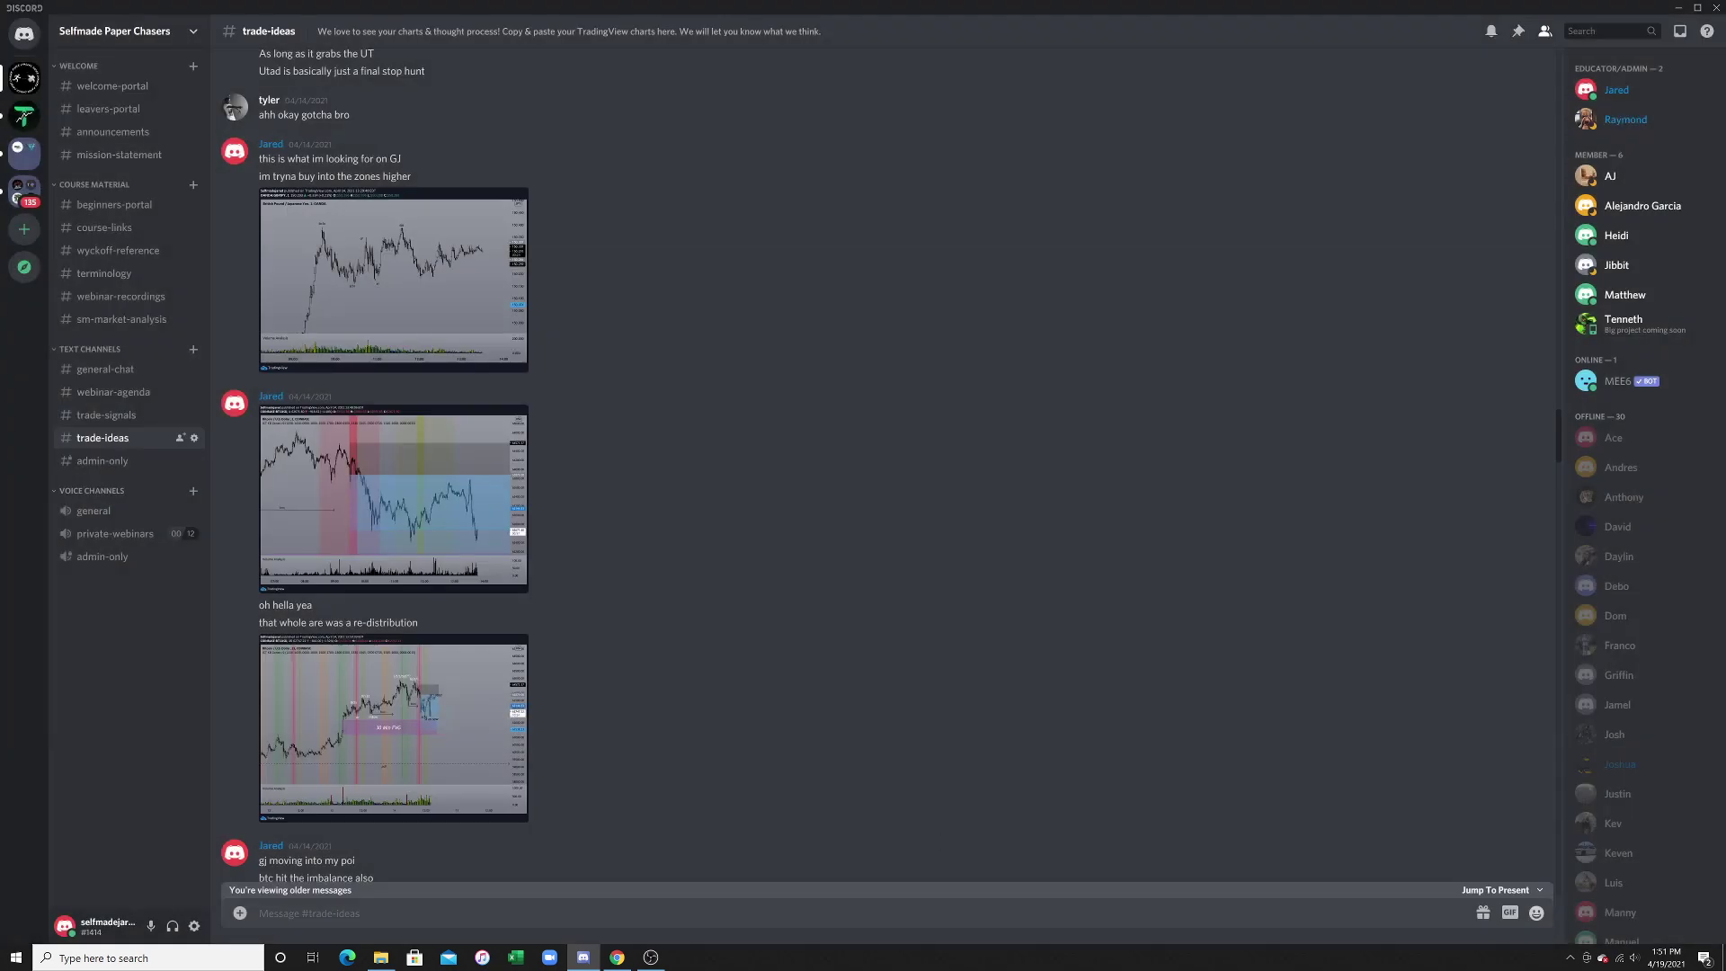
# Switch to the BTCUSD 8-hour chart in TradingView and enlarge the magnet icon beneath the Monthly FVG zone.
pyautogui.click(614, 958)
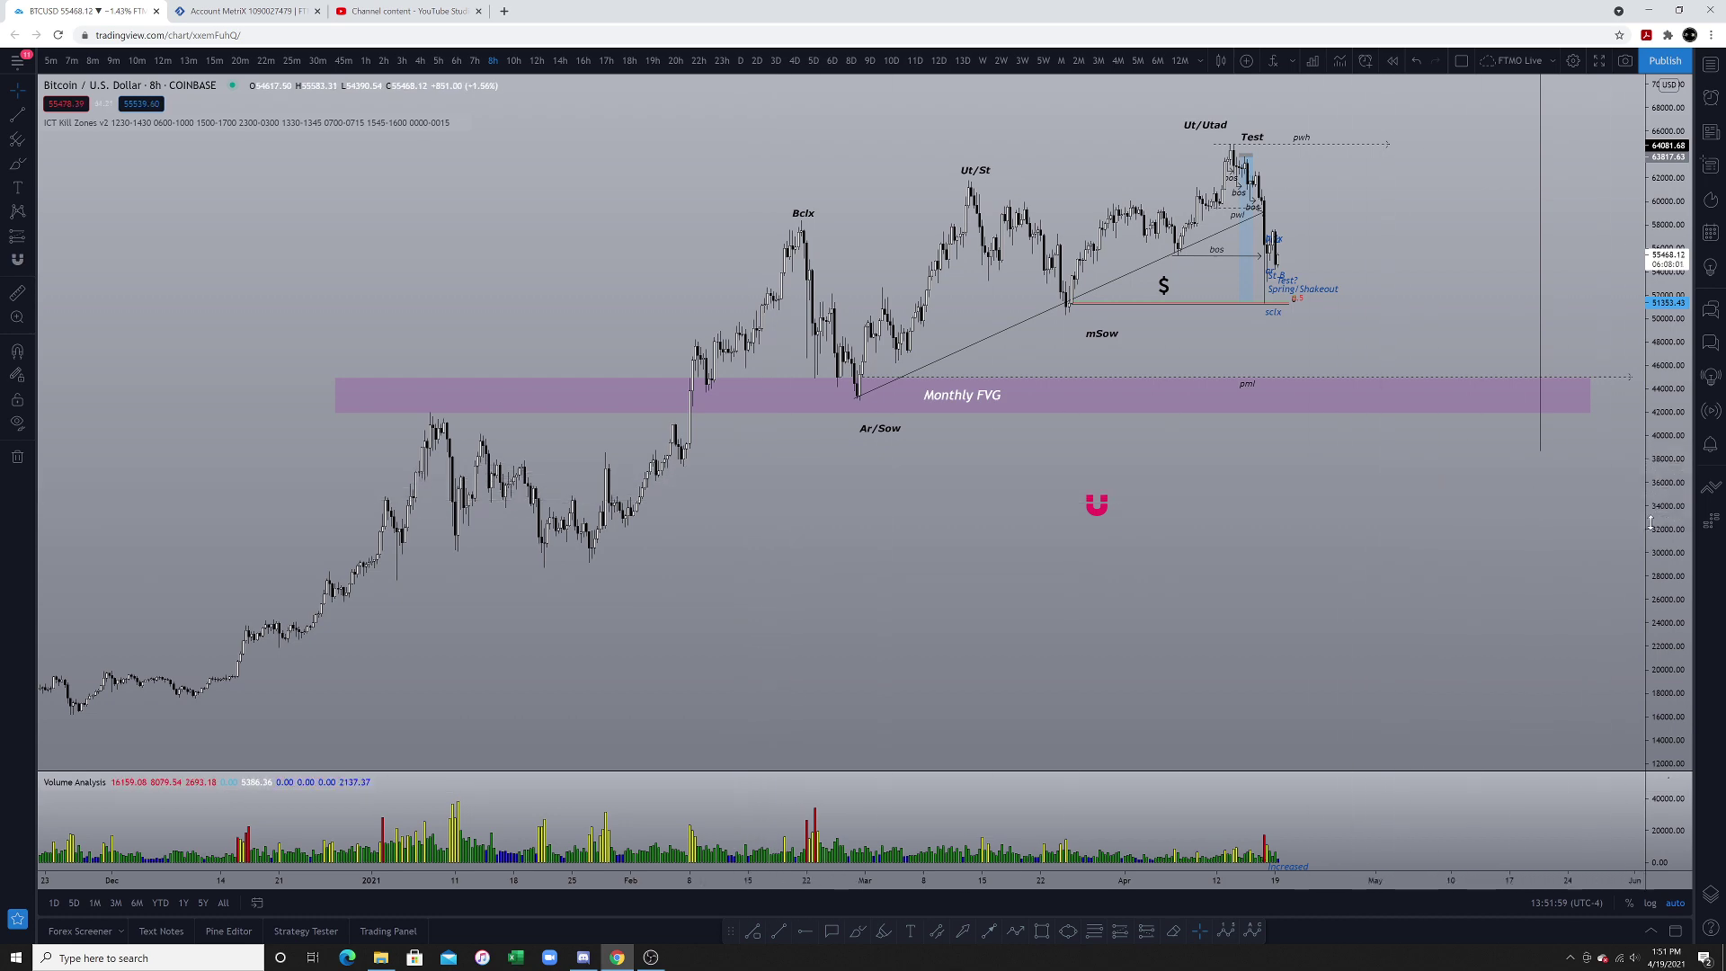
pyautogui.moveTo(1542, 539); pyautogui.dragTo(1487, 604)
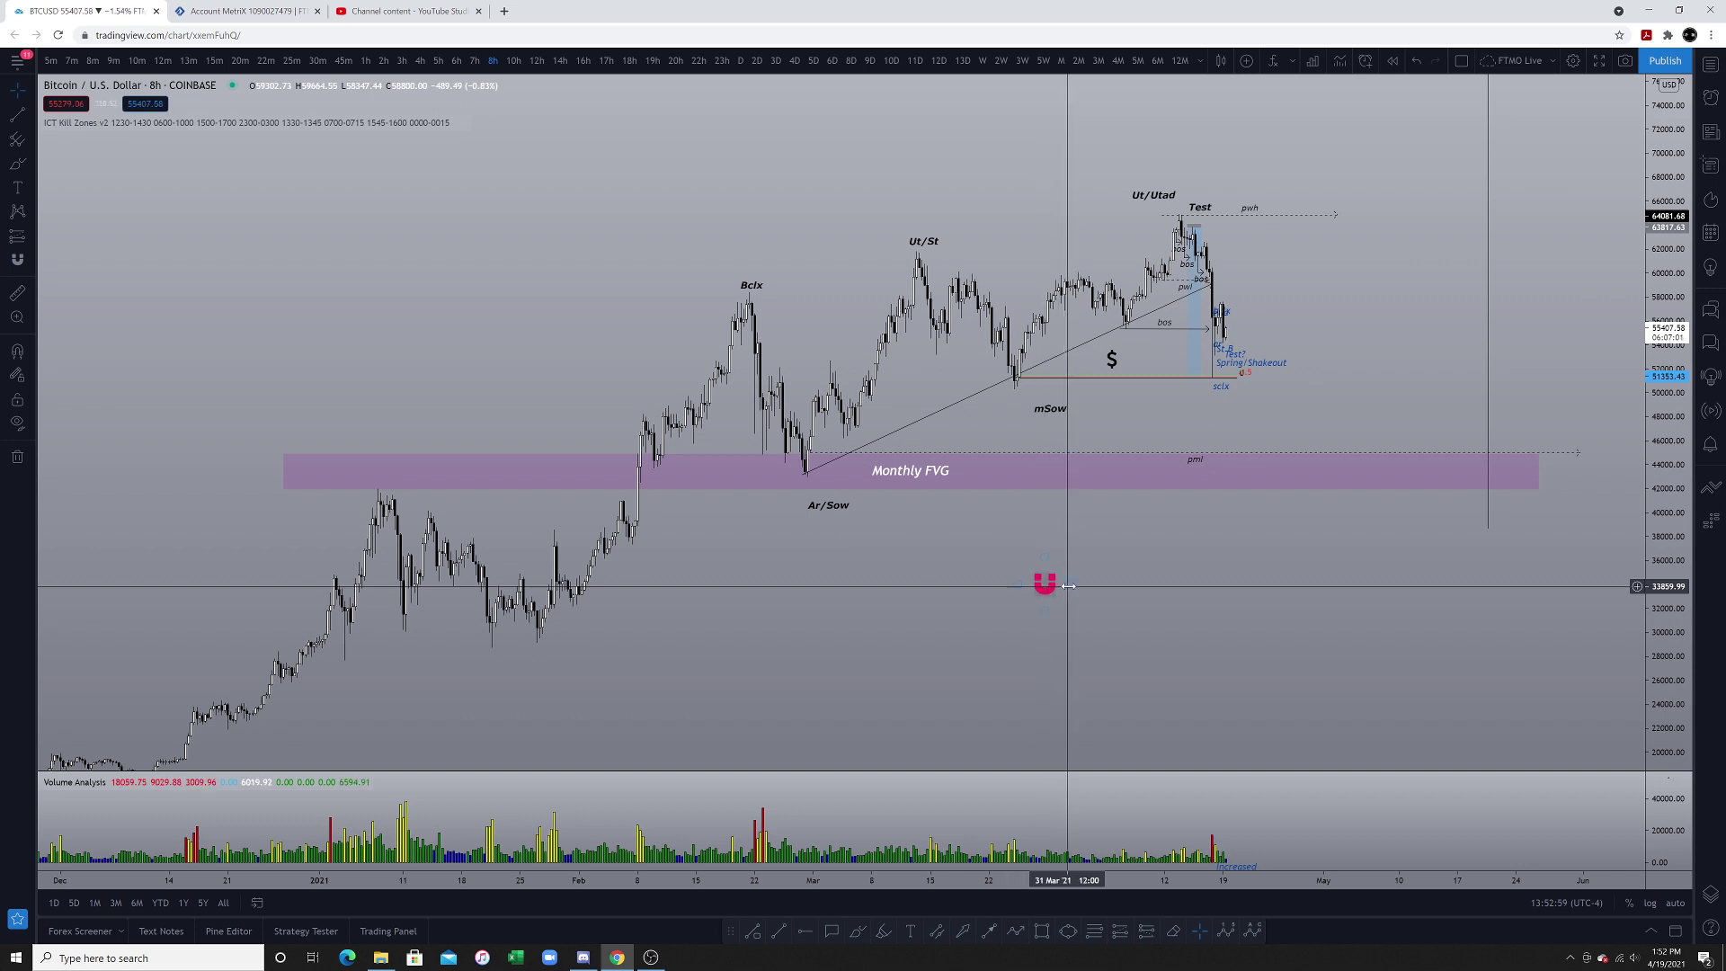
pyautogui.moveTo(1083, 580); pyautogui.dragTo(996, 561)
pyautogui.moveTo(1080, 645); pyautogui.dragTo(962, 628)
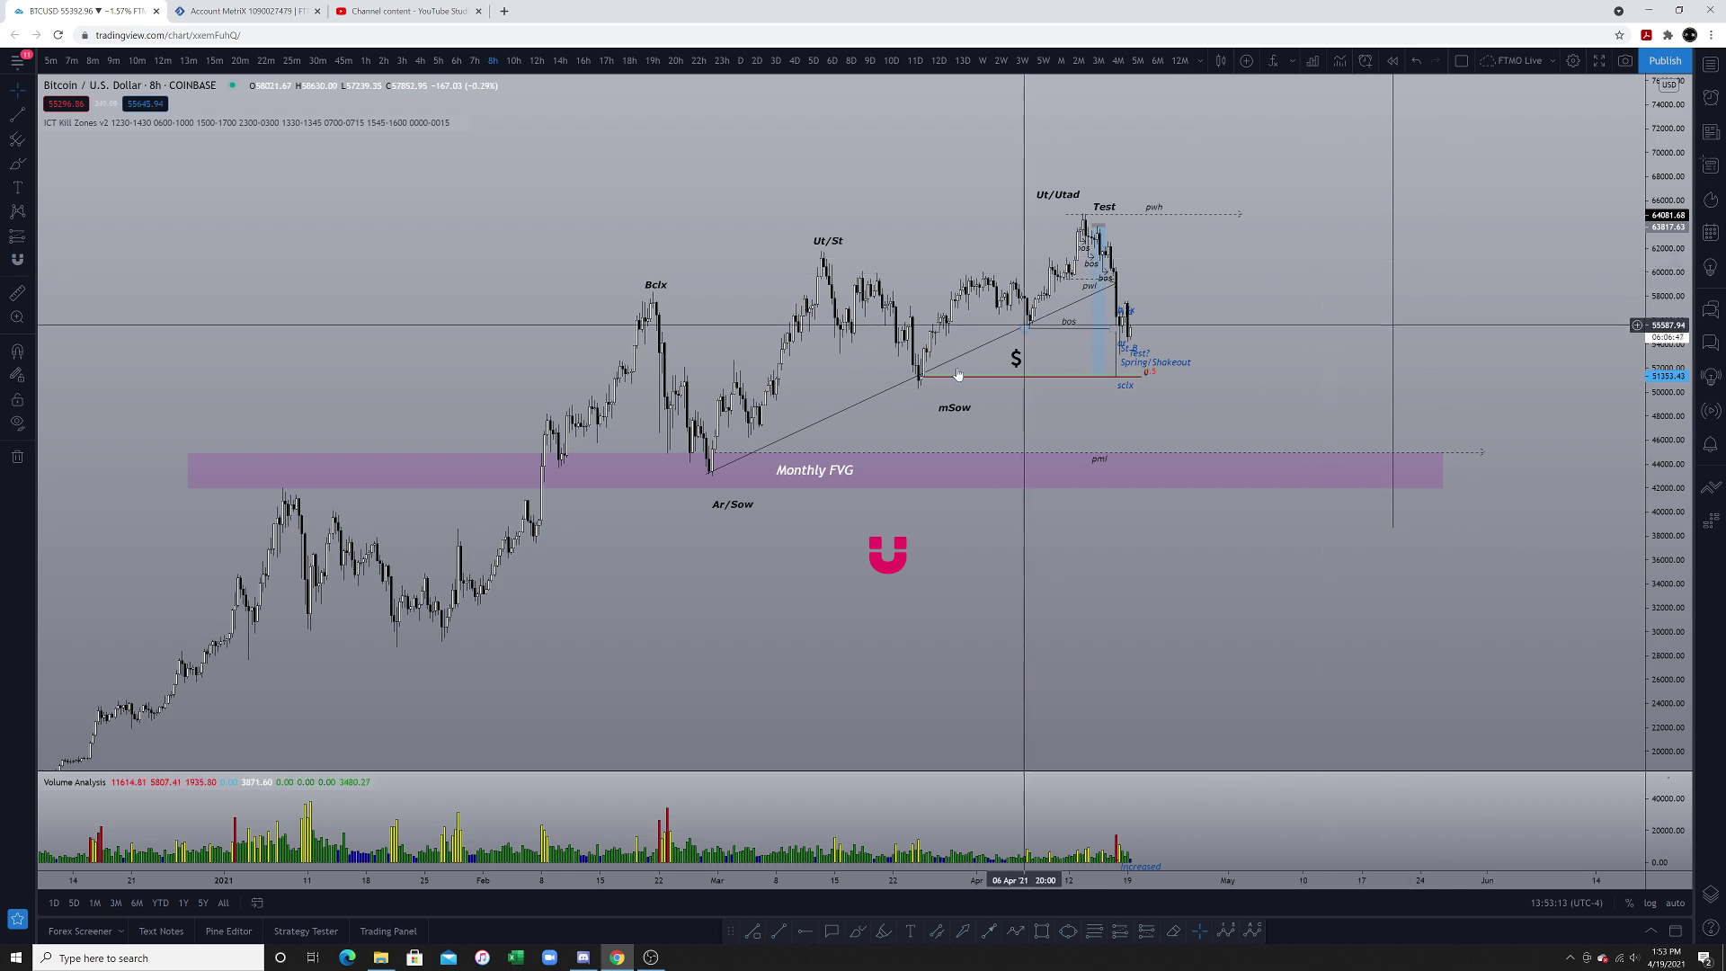
# Move the magnet icon slightly higher, closer to the Monthly FVG zone.
pyautogui.click(817, 484)
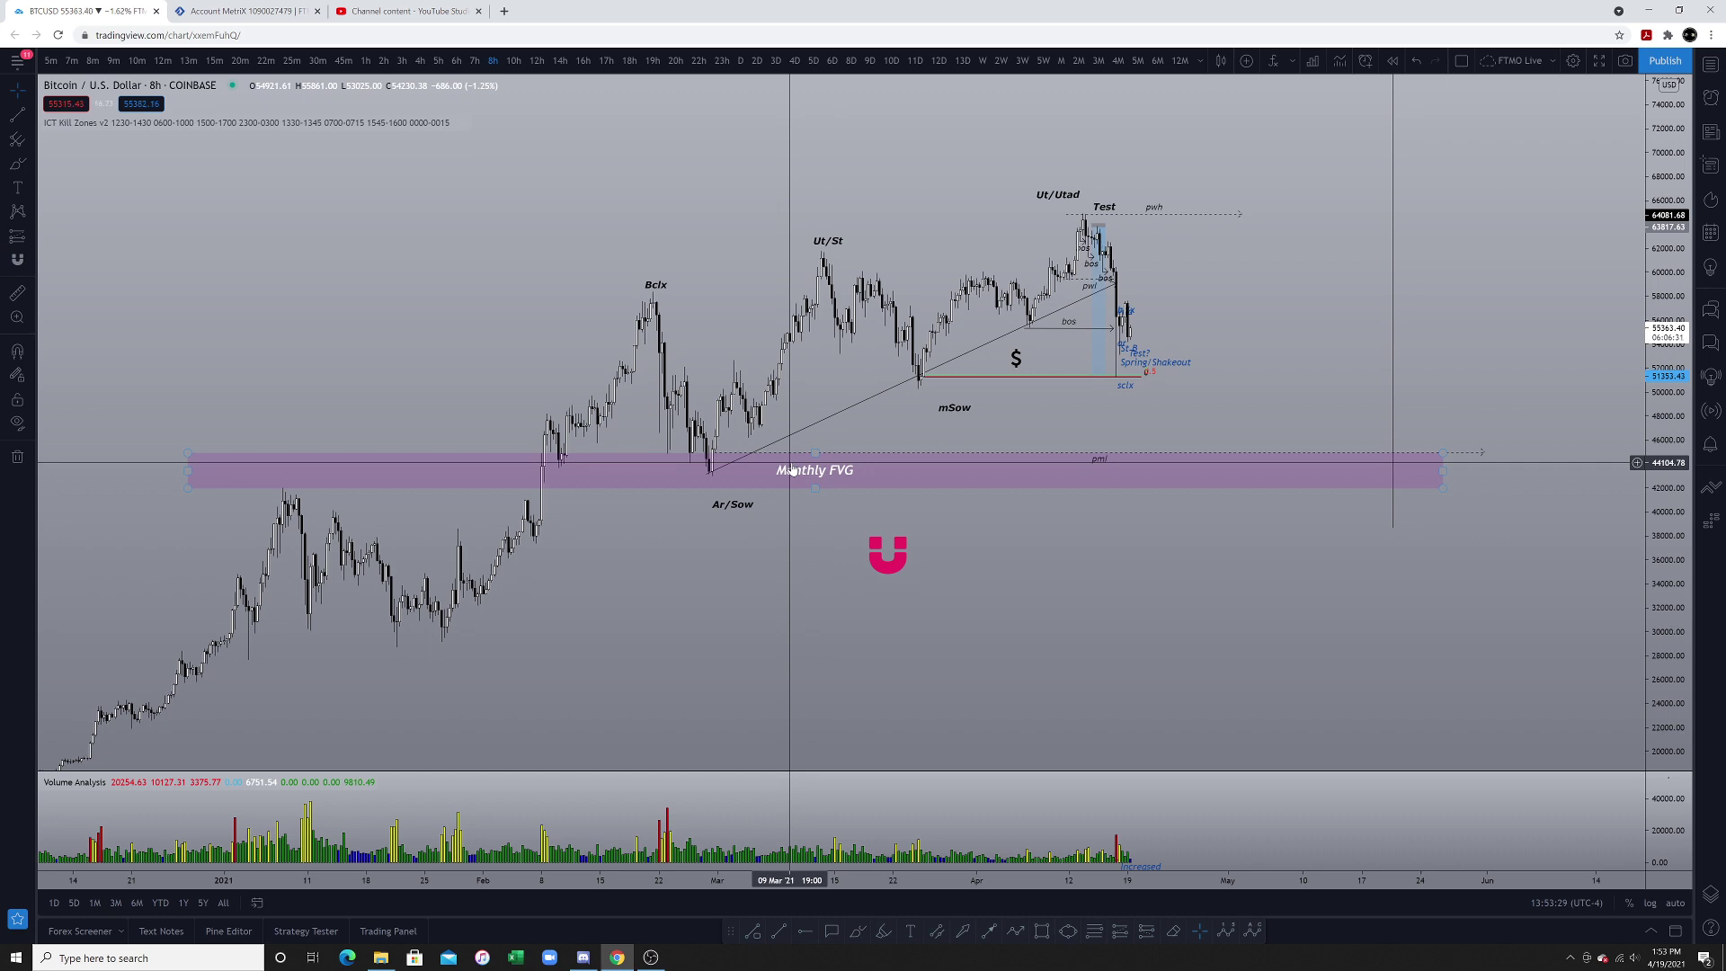
pyautogui.scroll(2, 698, 455)
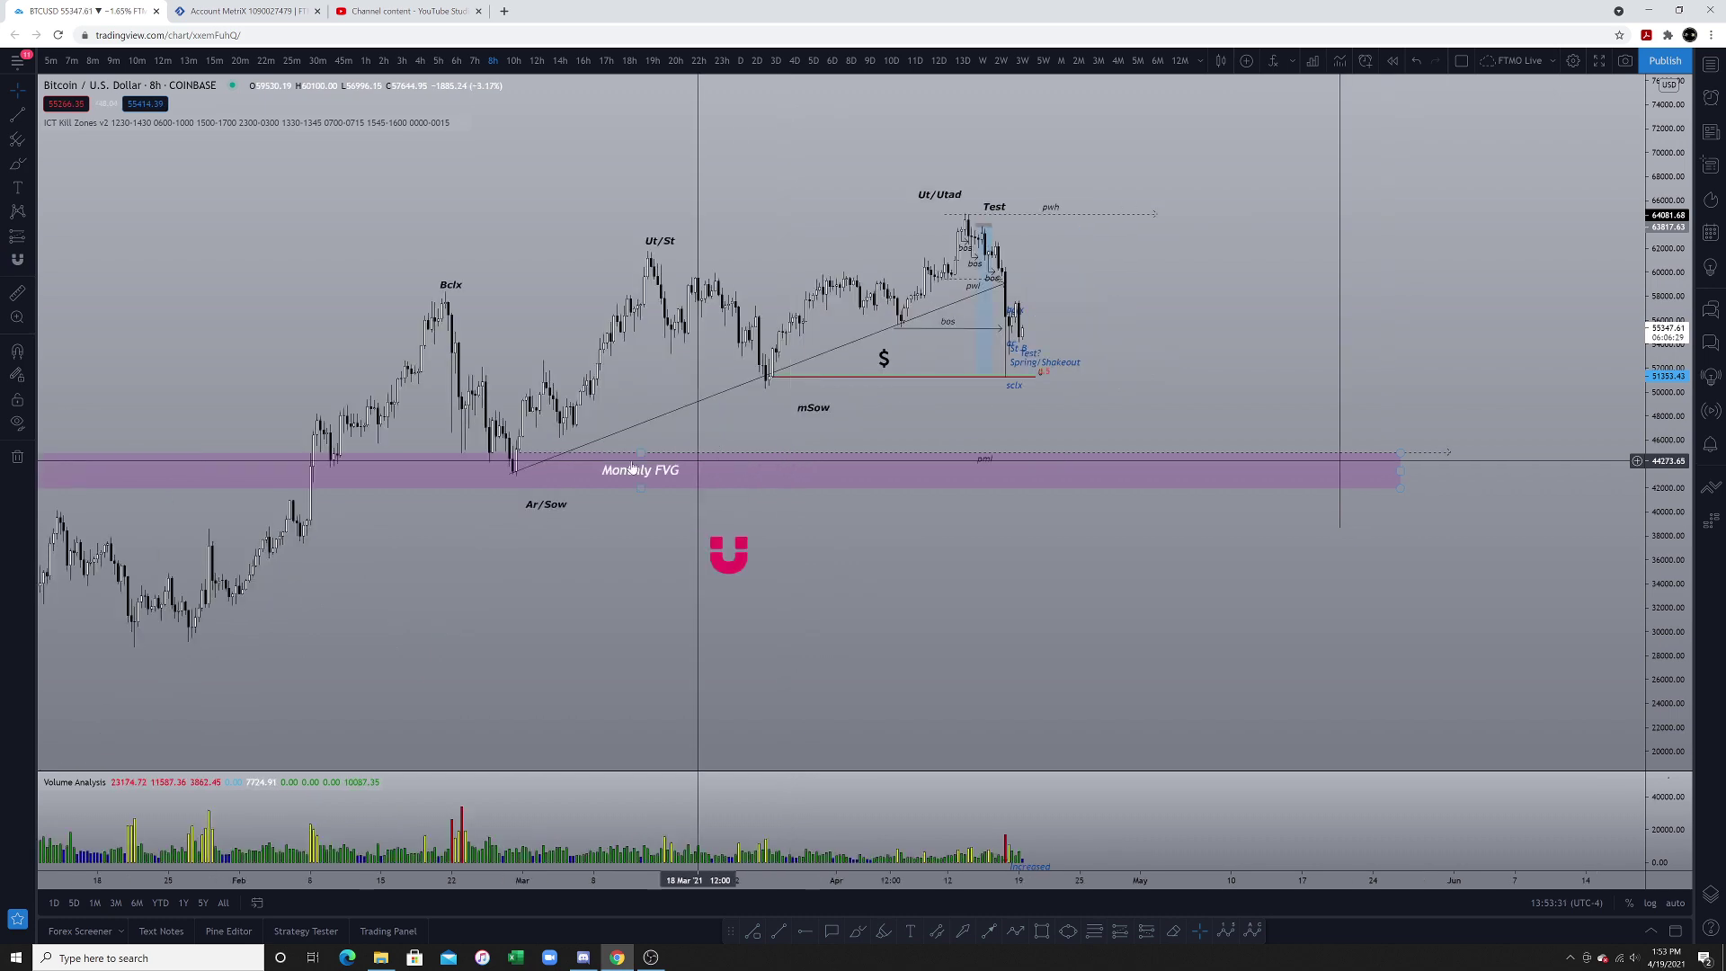
pyautogui.scroll(-2, 605, 509)
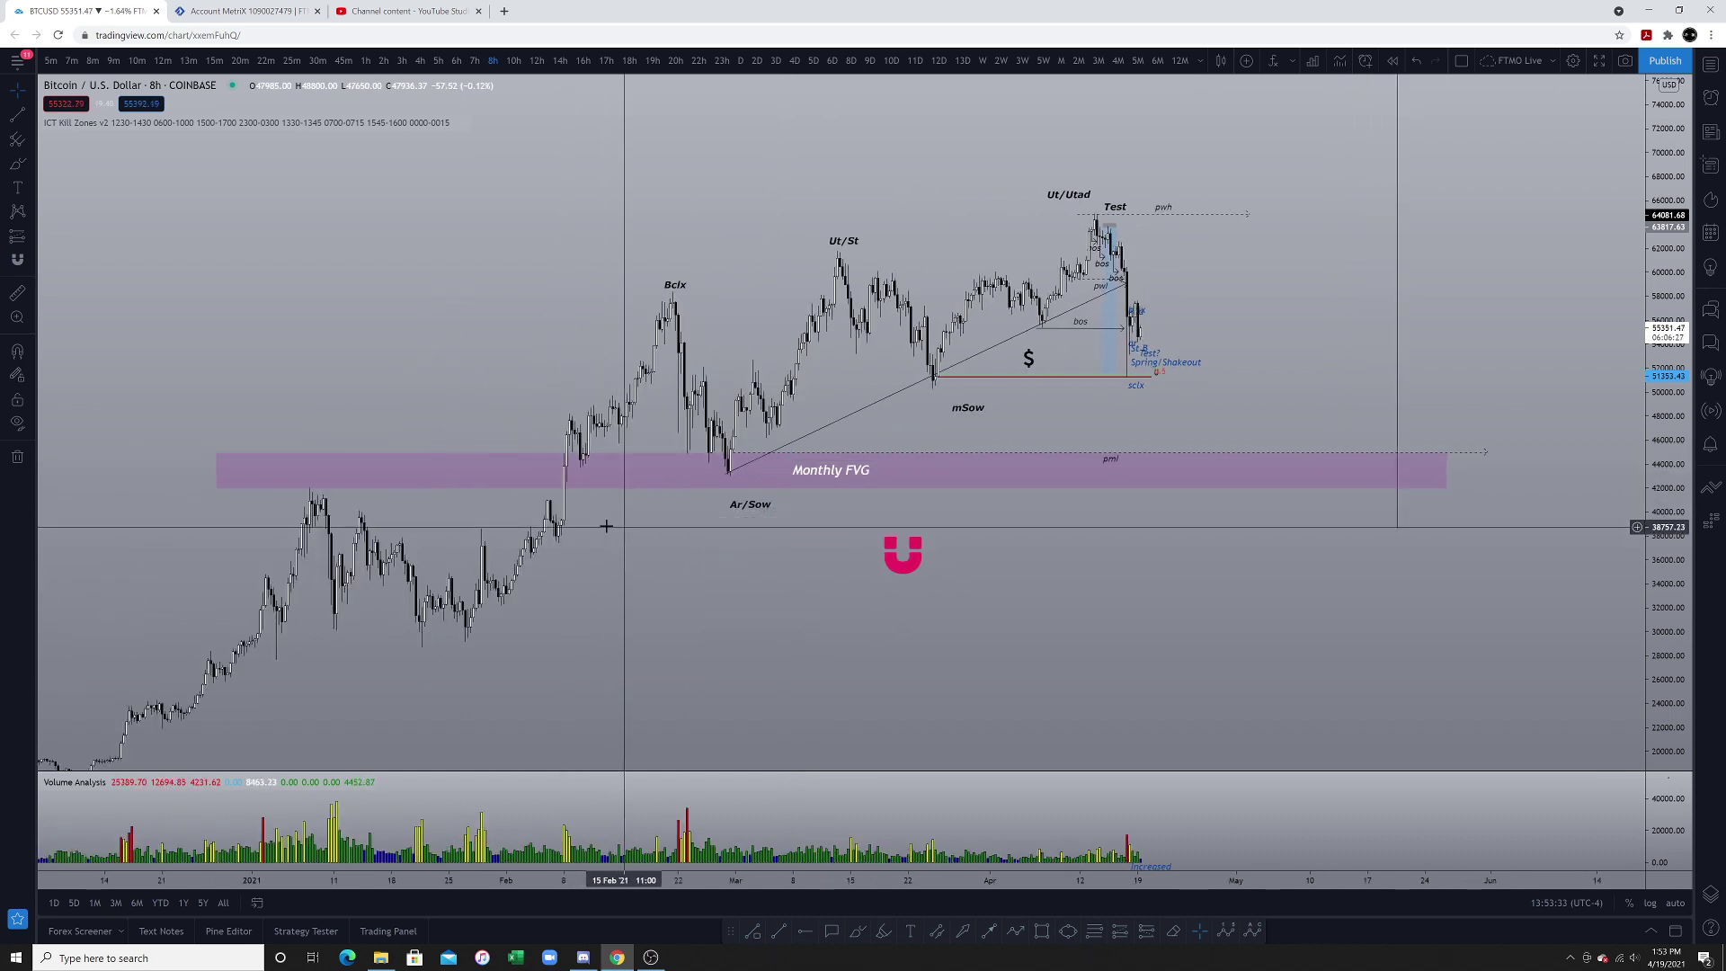
pyautogui.click(844, 468)
pyautogui.moveTo(913, 551); pyautogui.dragTo(913, 538)
pyautogui.click(886, 503)
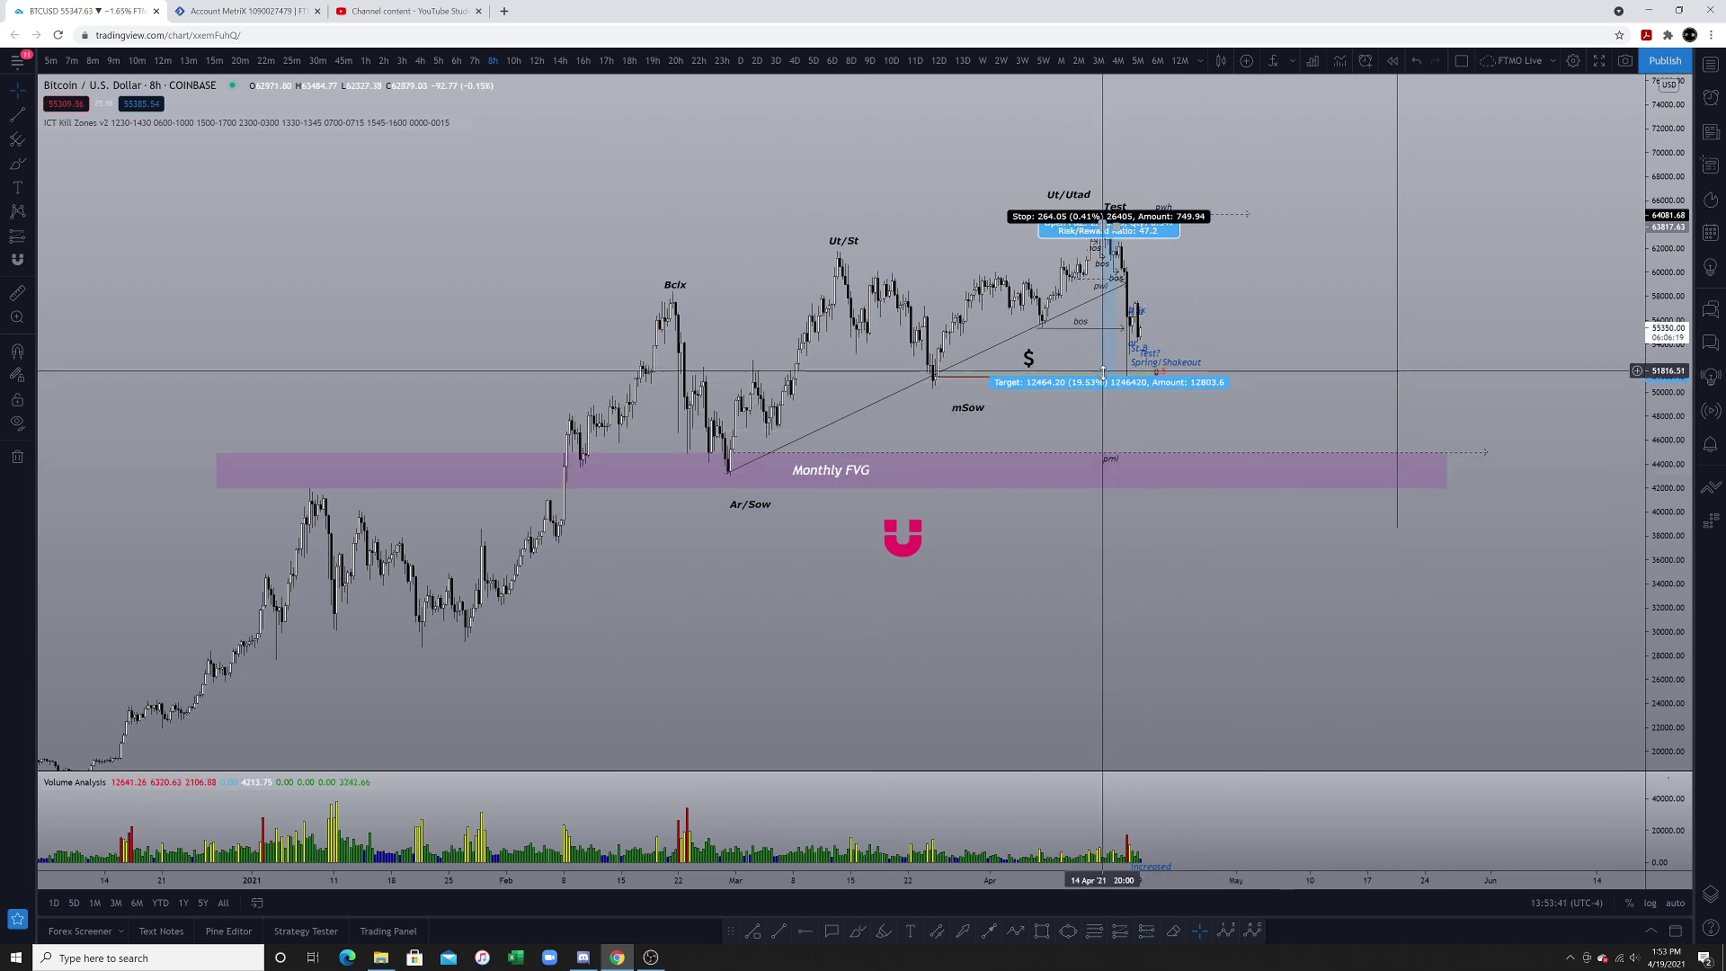
# Select the short position near the Test label to check its stop, target and risk/reward ratio.
pyautogui.moveTo(1103, 376)
pyautogui.mouseDown()
pyautogui.moveTo(1096, 472)
pyautogui.moveTo(1102, 377)
pyautogui.mouseUp()
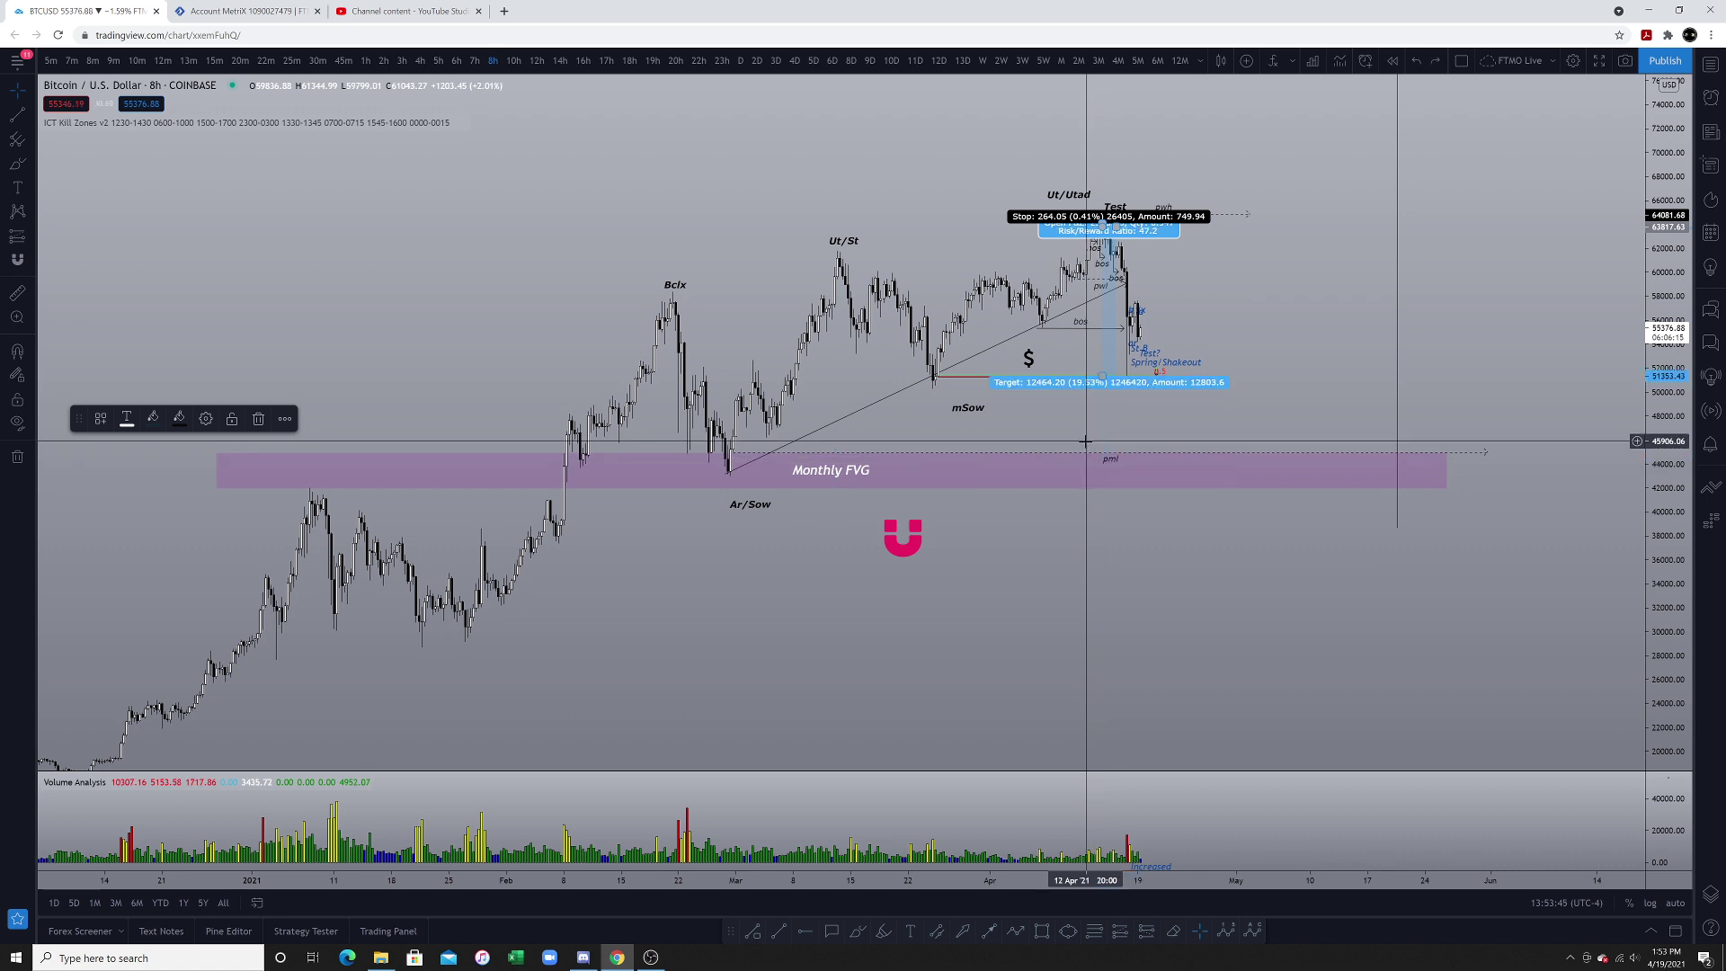
pyautogui.click(1186, 407)
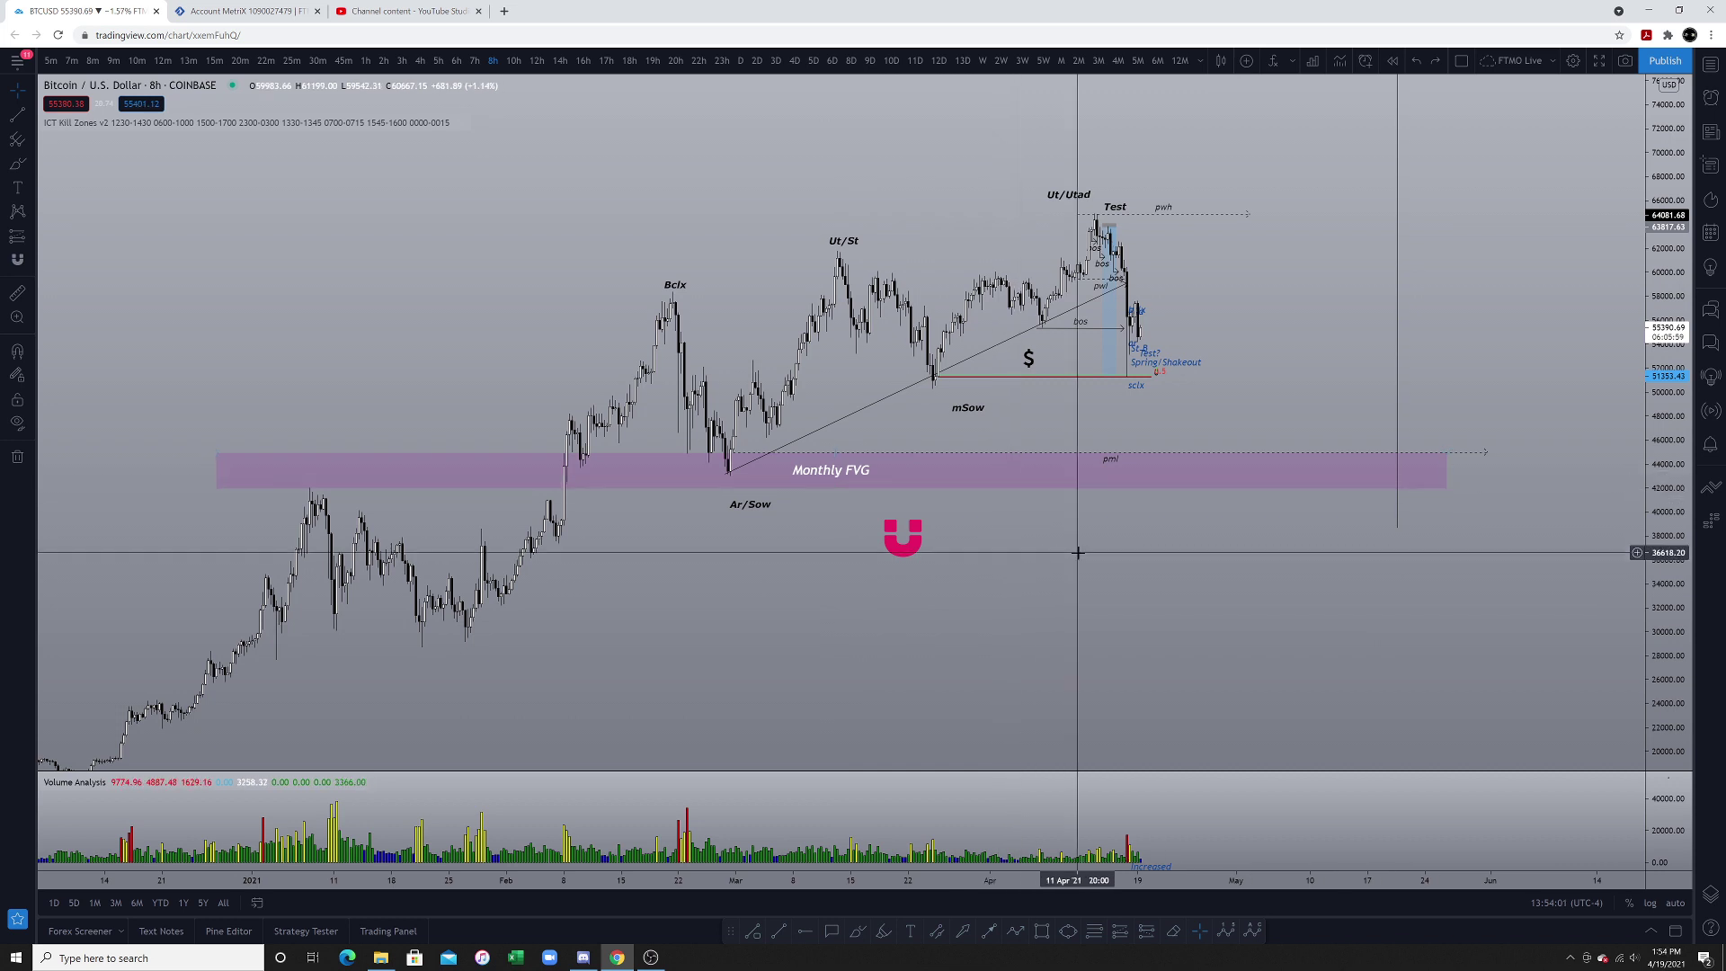
pyautogui.moveTo(1079, 551); pyautogui.dragTo(1048, 639)
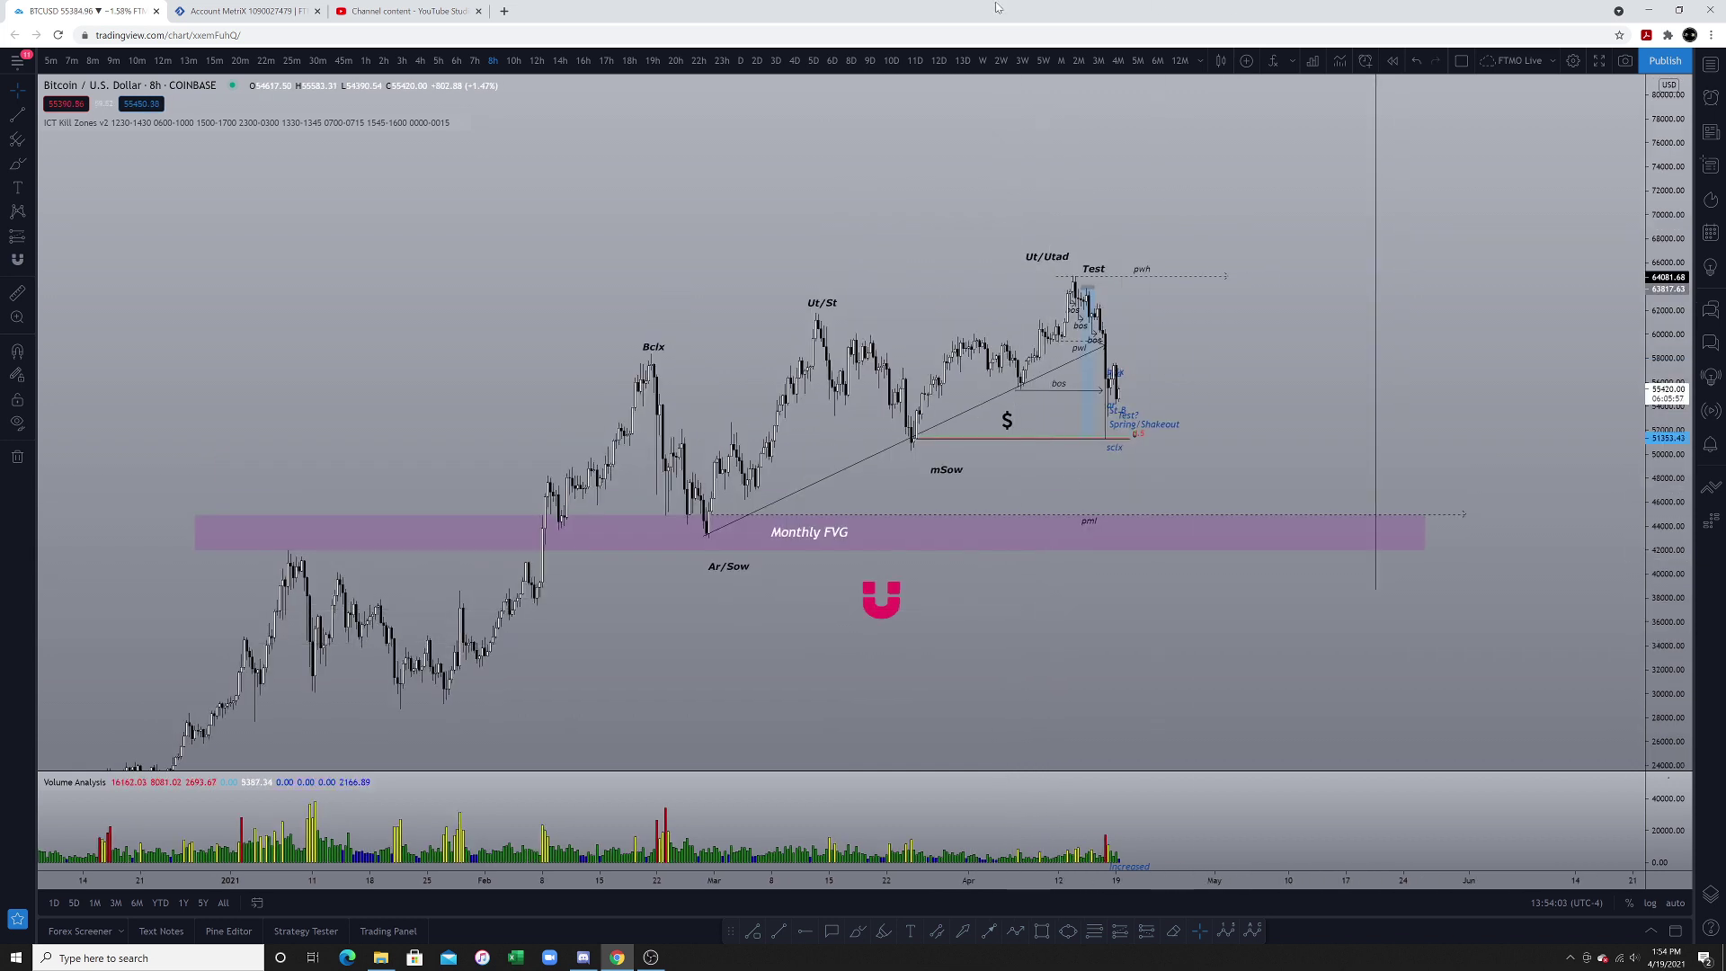
# Move the Bclx label slightly higher above its price peak.
pyautogui.click(646, 352)
pyautogui.moveTo(646, 352); pyautogui.dragTo(641, 344)
pyautogui.click(660, 317)
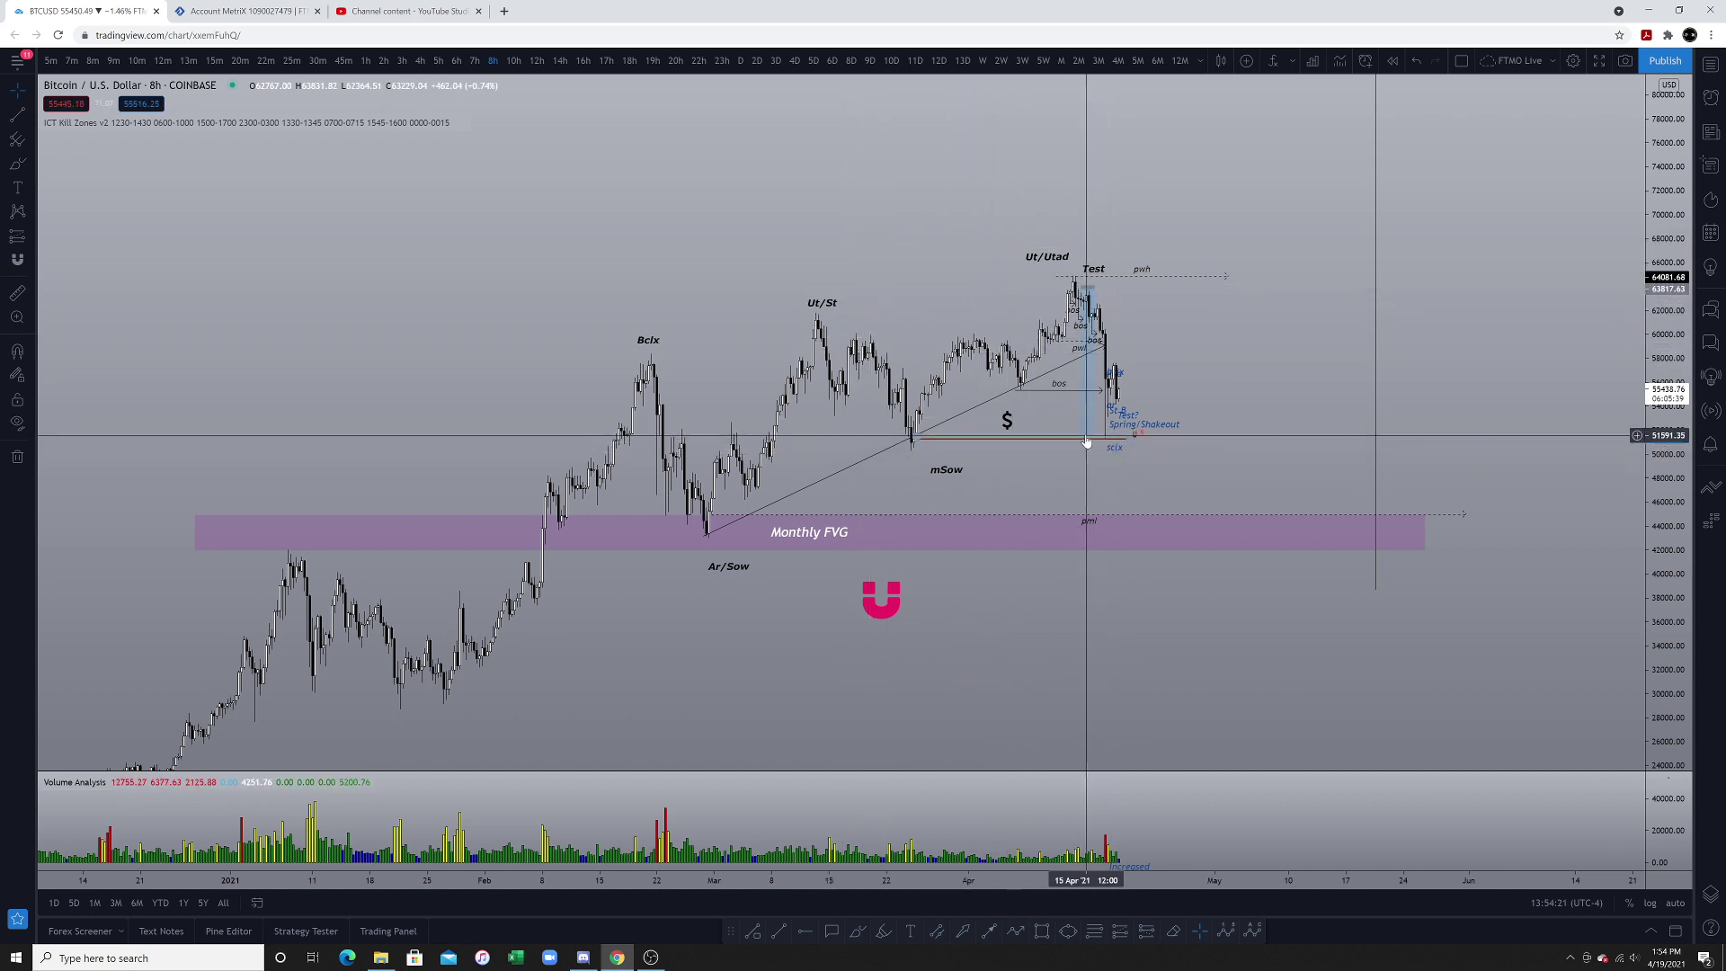
# Extend the short position's target down into the Monthly FVG zone, to 42697.53.
pyautogui.moveTo(1082, 437); pyautogui.dragTo(1077, 540)
pyautogui.click(791, 536)
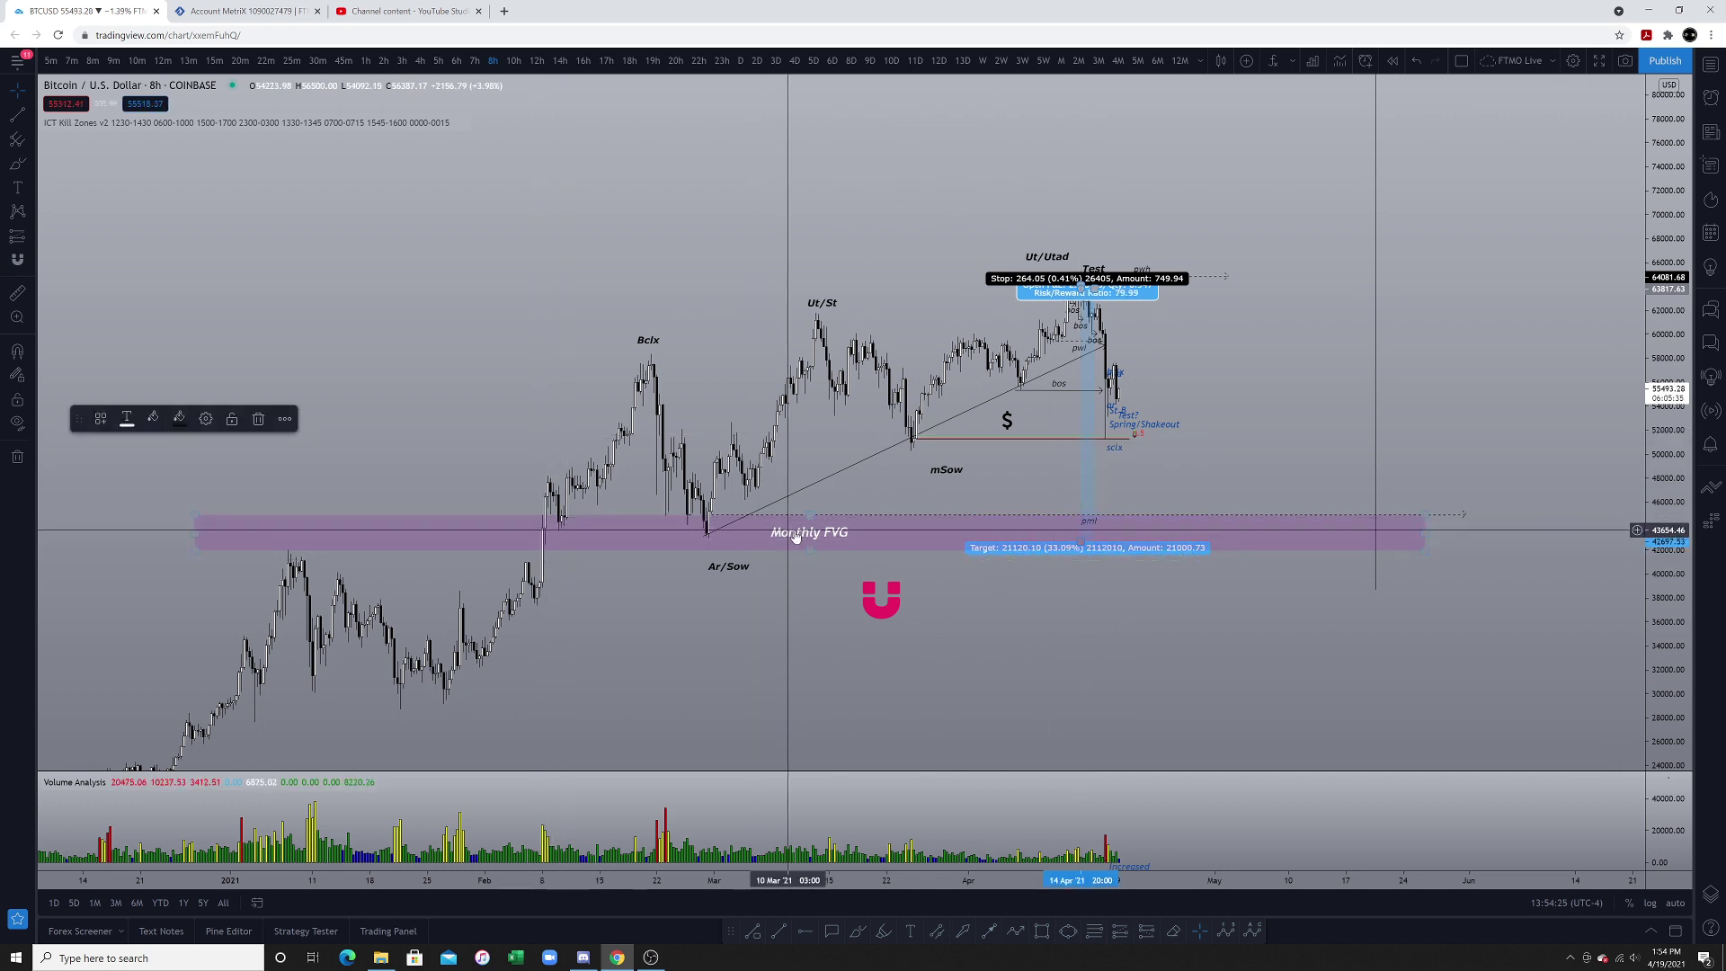
pyautogui.moveTo(757, 610); pyautogui.dragTo(761, 600)
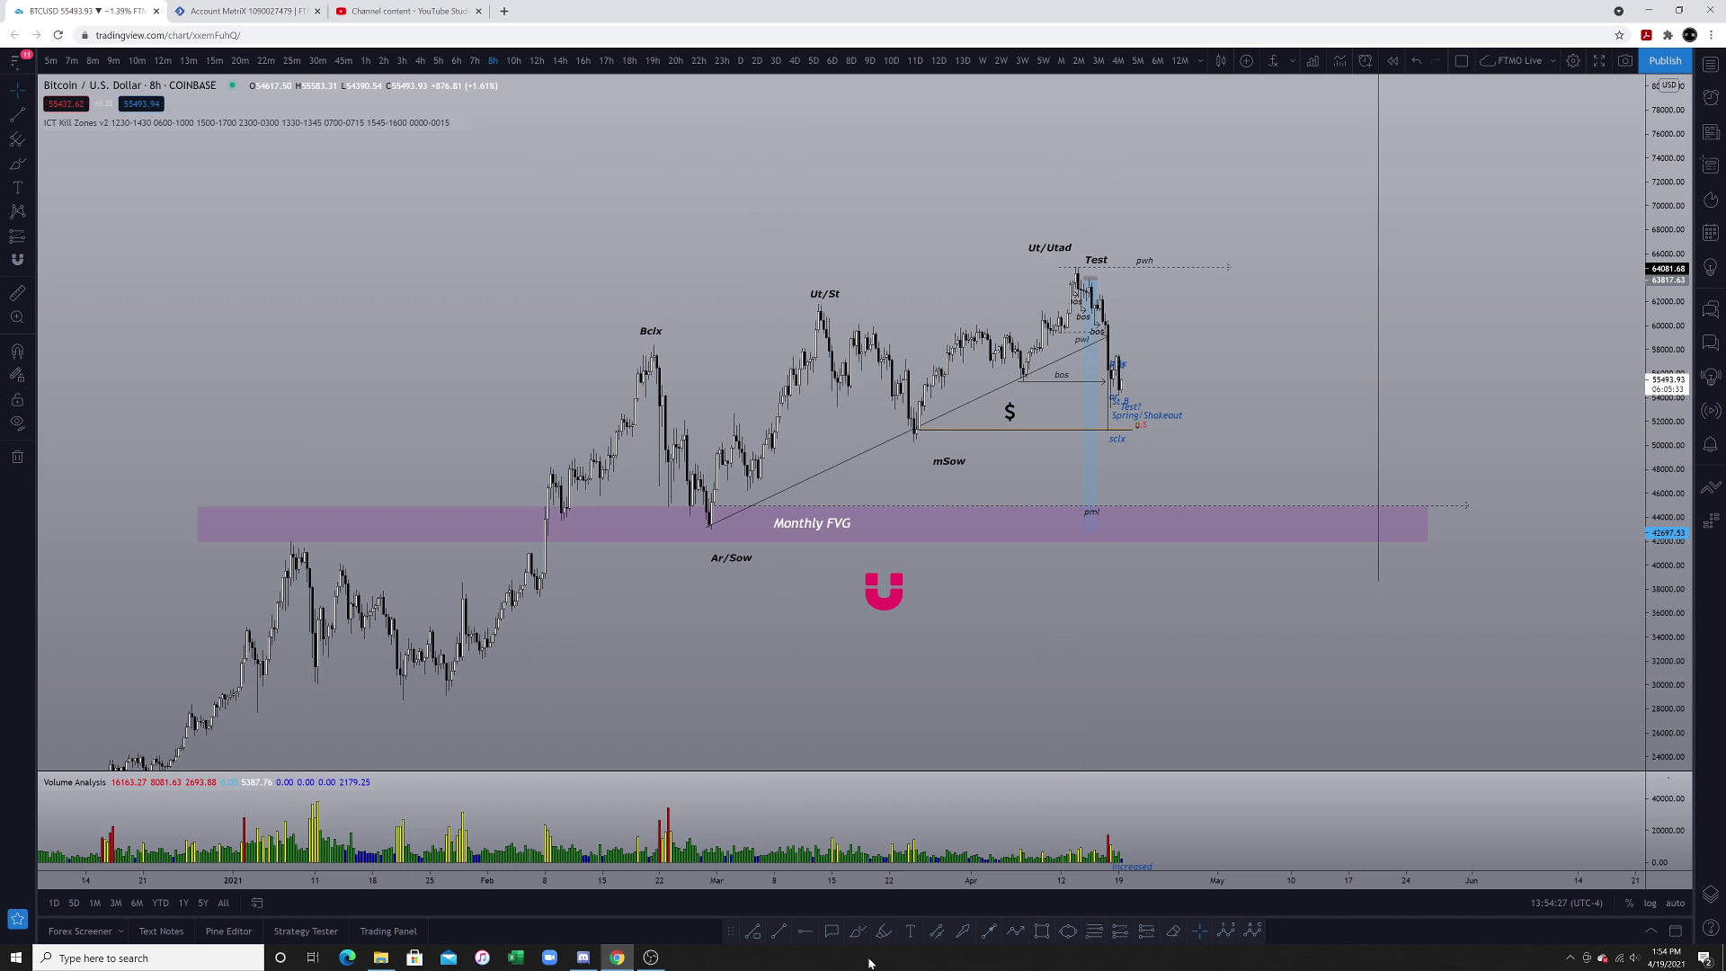
# Brush a wave over January's price range and a rise-then-distribution path in the empty area after current price, and undo both sketches.
pyautogui.moveTo(272, 564)
pyautogui.mouseDown()
pyautogui.moveTo(354, 653)
pyautogui.moveTo(451, 660)
pyautogui.moveTo(486, 611)
pyautogui.mouseUp()
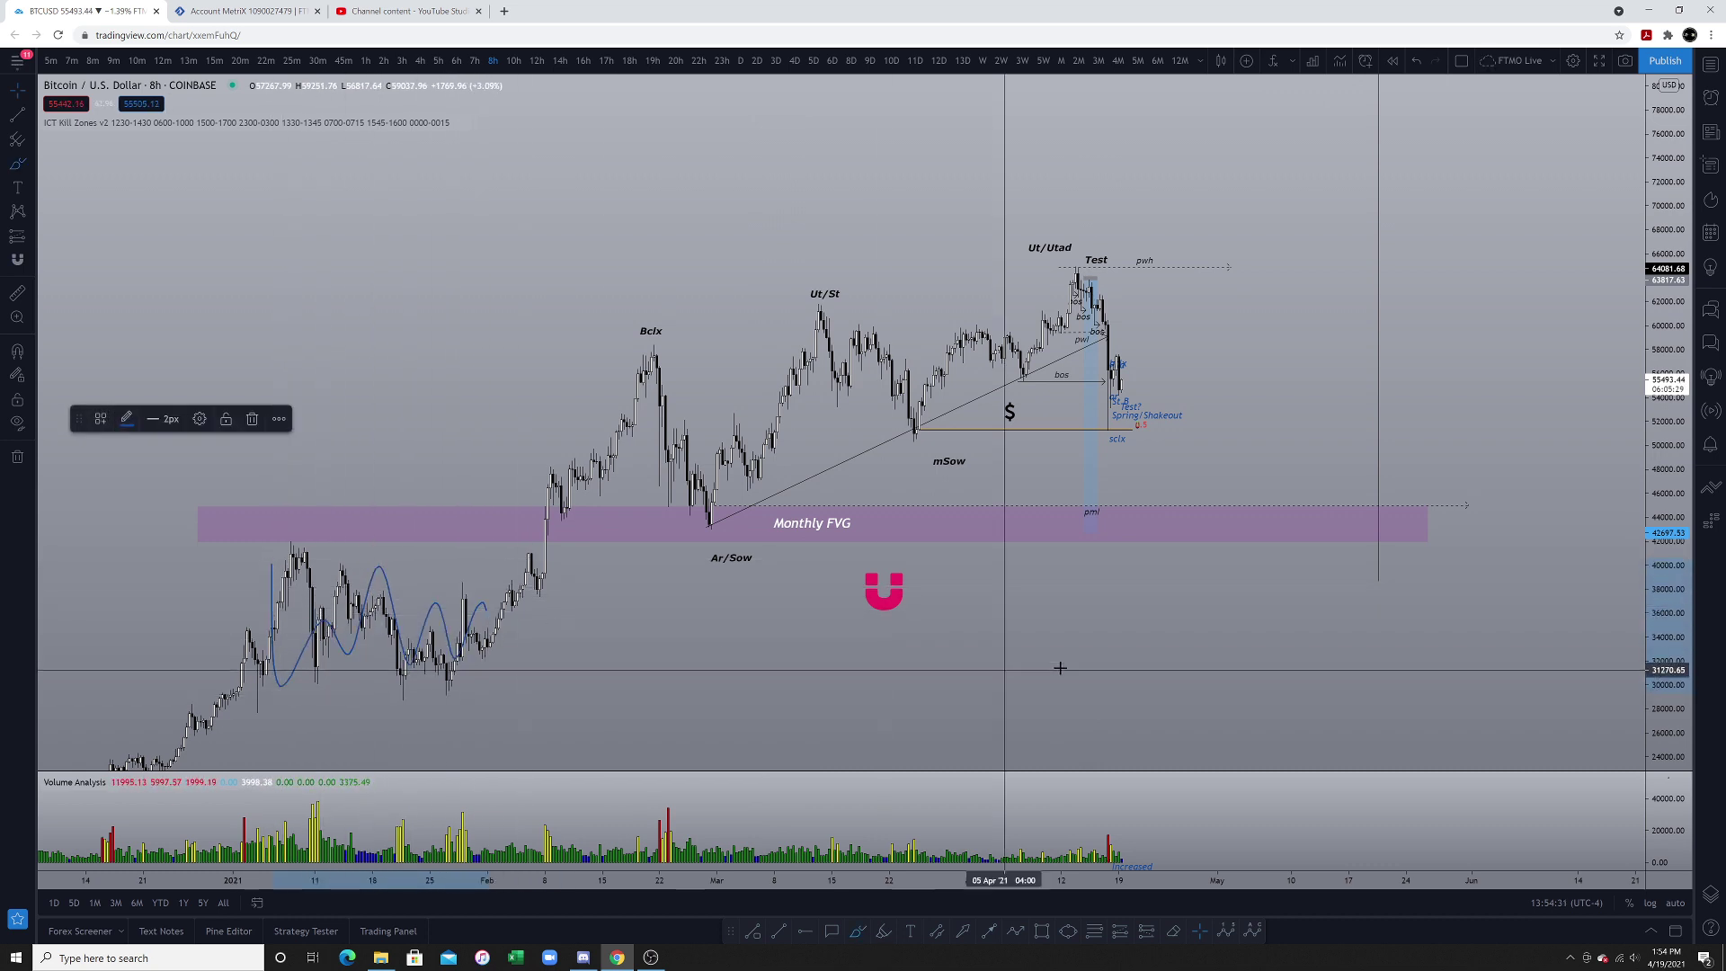
pyautogui.moveTo(1192, 663)
pyautogui.mouseDown()
pyautogui.moveTo(1386, 216)
pyautogui.moveTo(1418, 200)
pyautogui.moveTo(1471, 373)
pyautogui.moveTo(1561, 364)
pyautogui.moveTo(1606, 306)
pyautogui.mouseUp()
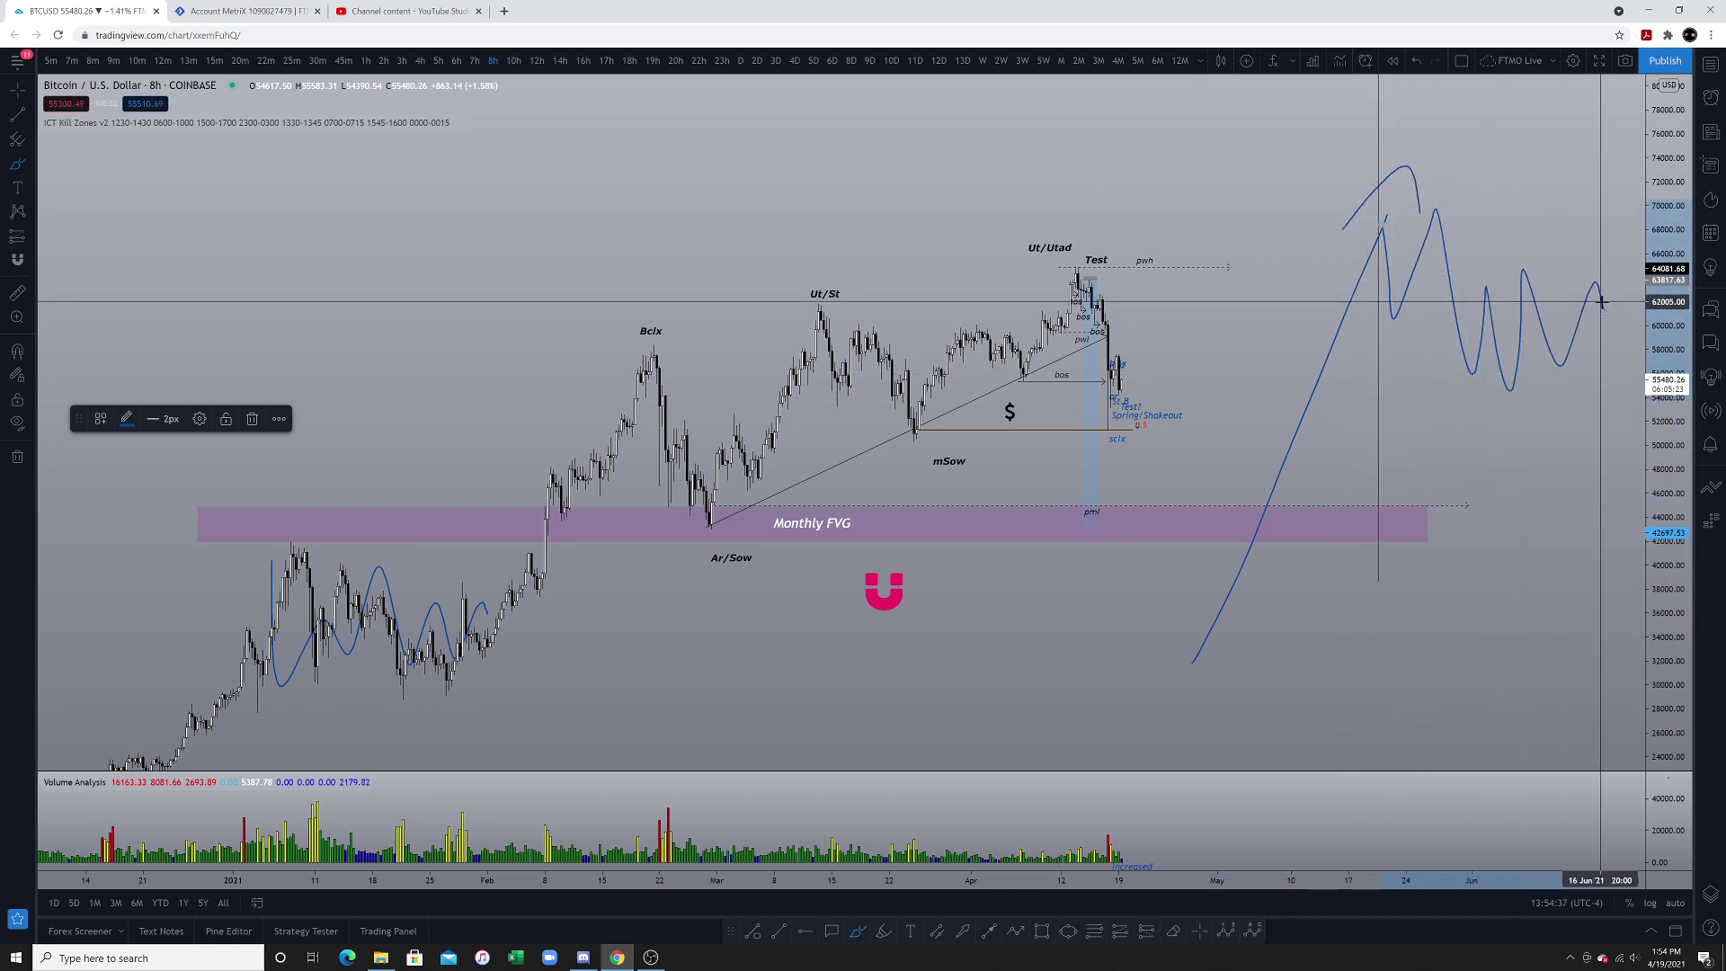
pyautogui.hotkey('ctrl', 'z')
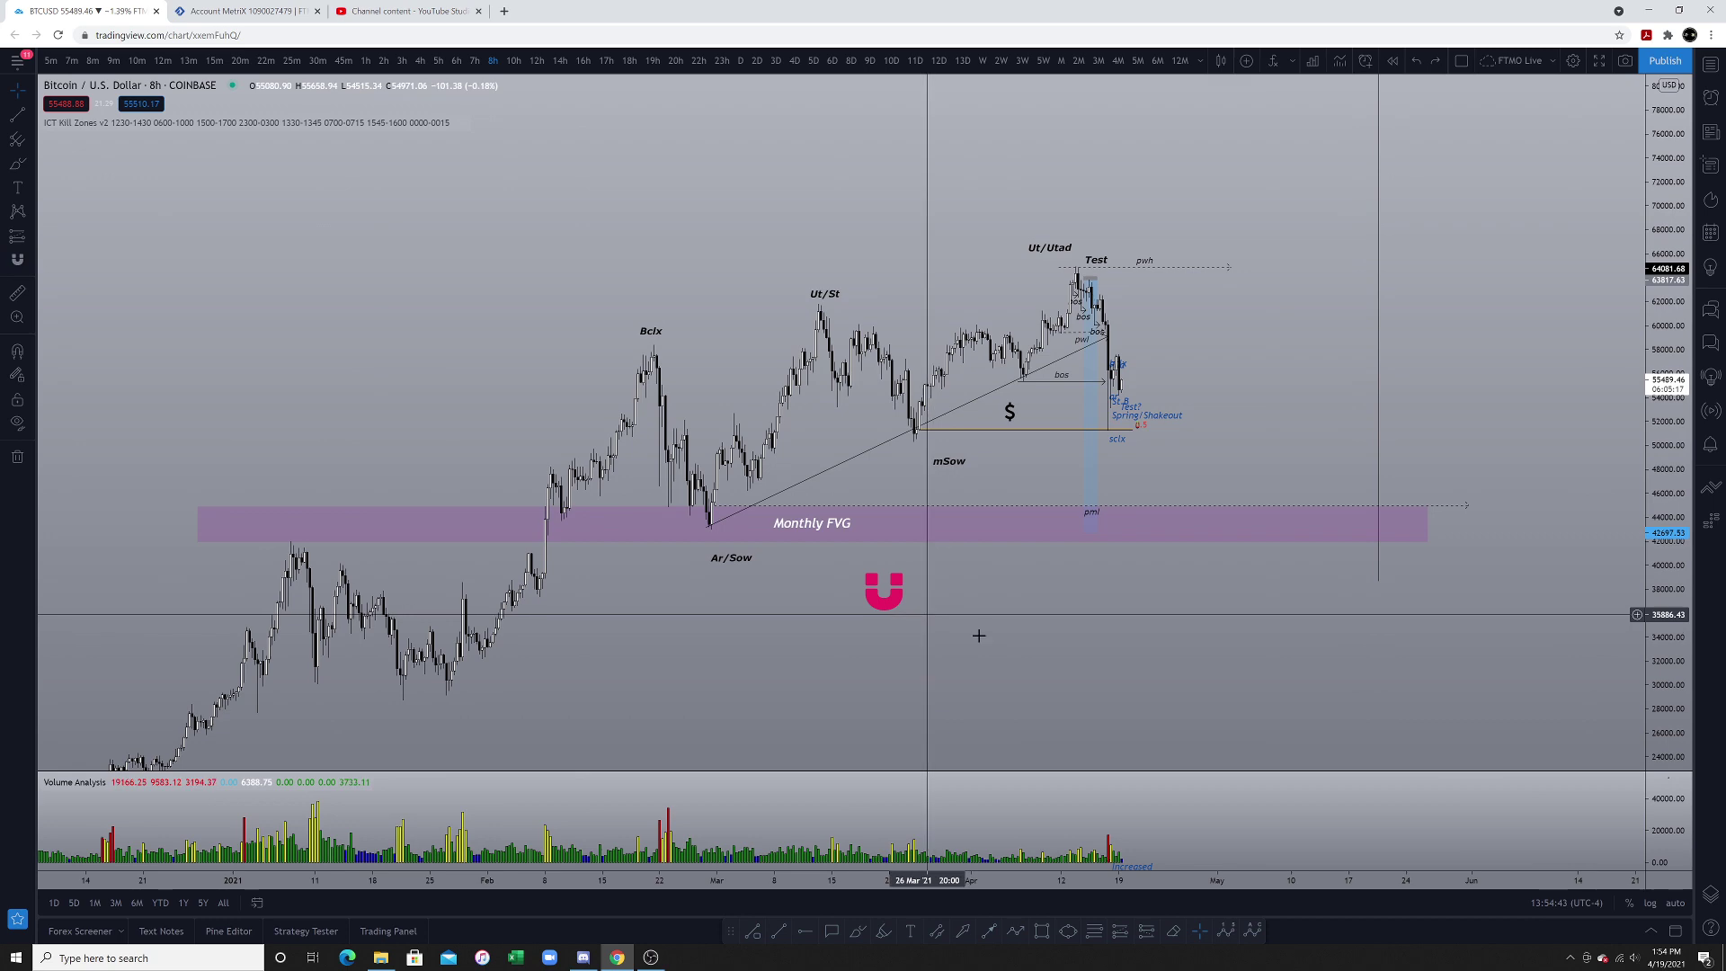
# Brush a freehand path from the Ar/Sow low toward the recent price drop and clear it.
pyautogui.moveTo(974, 633); pyautogui.dragTo(839, 610)
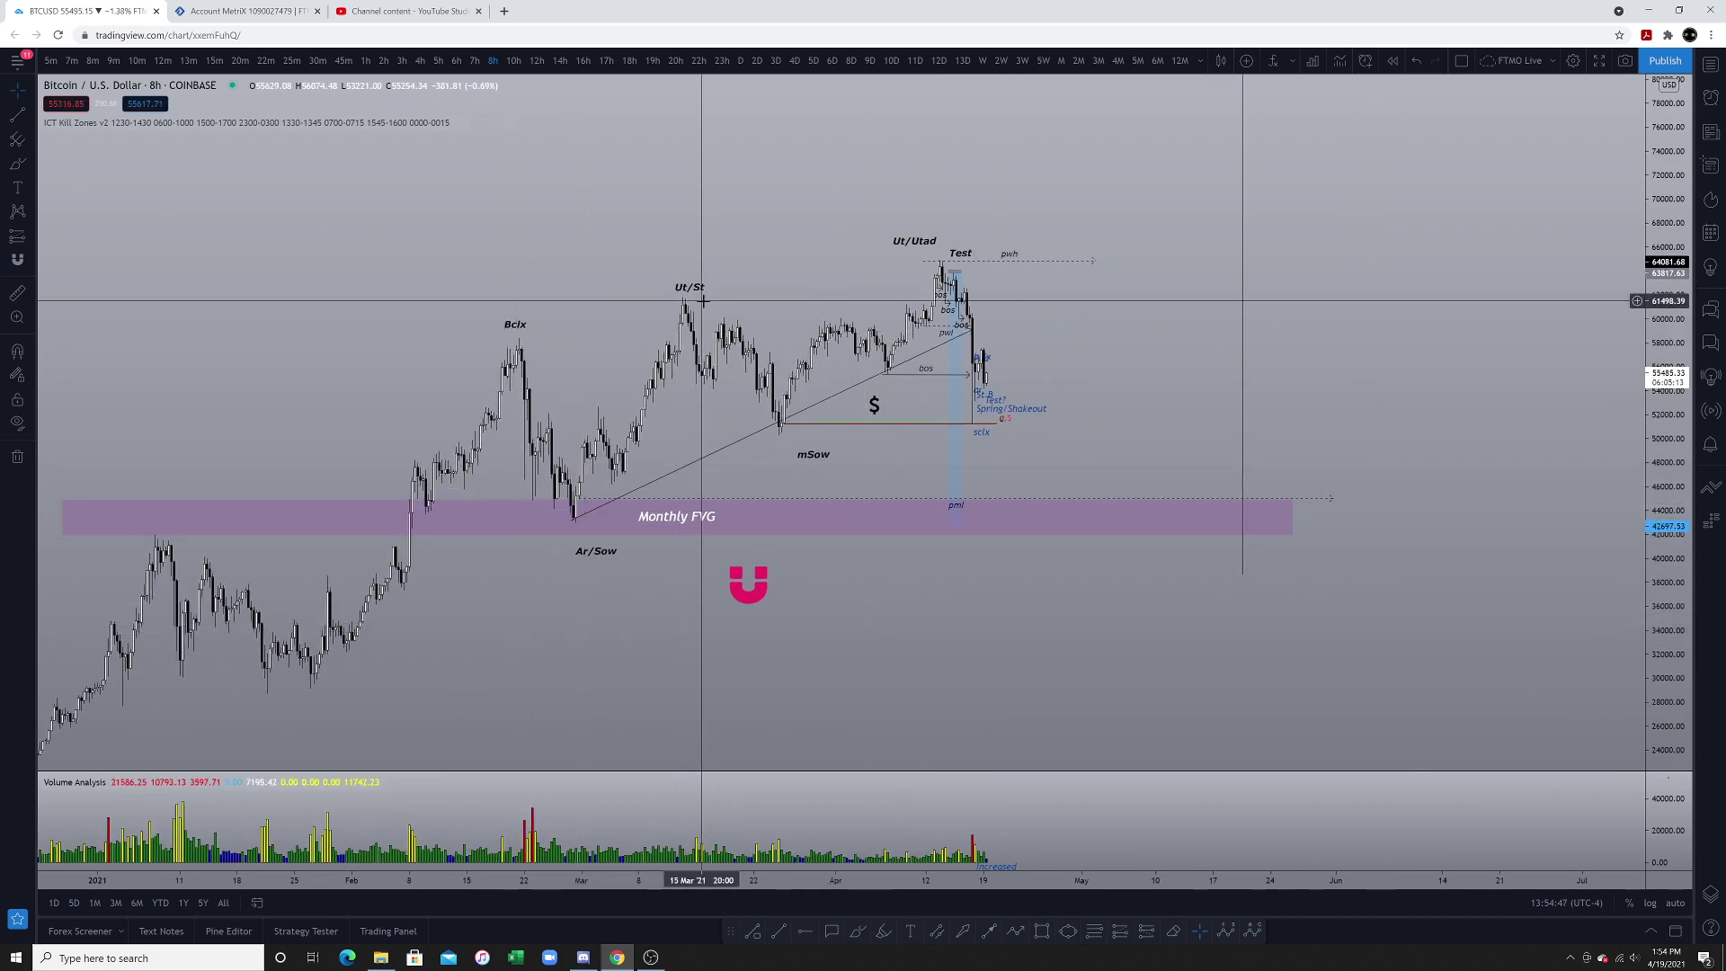
pyautogui.moveTo(701, 301); pyautogui.dragTo(700, 312)
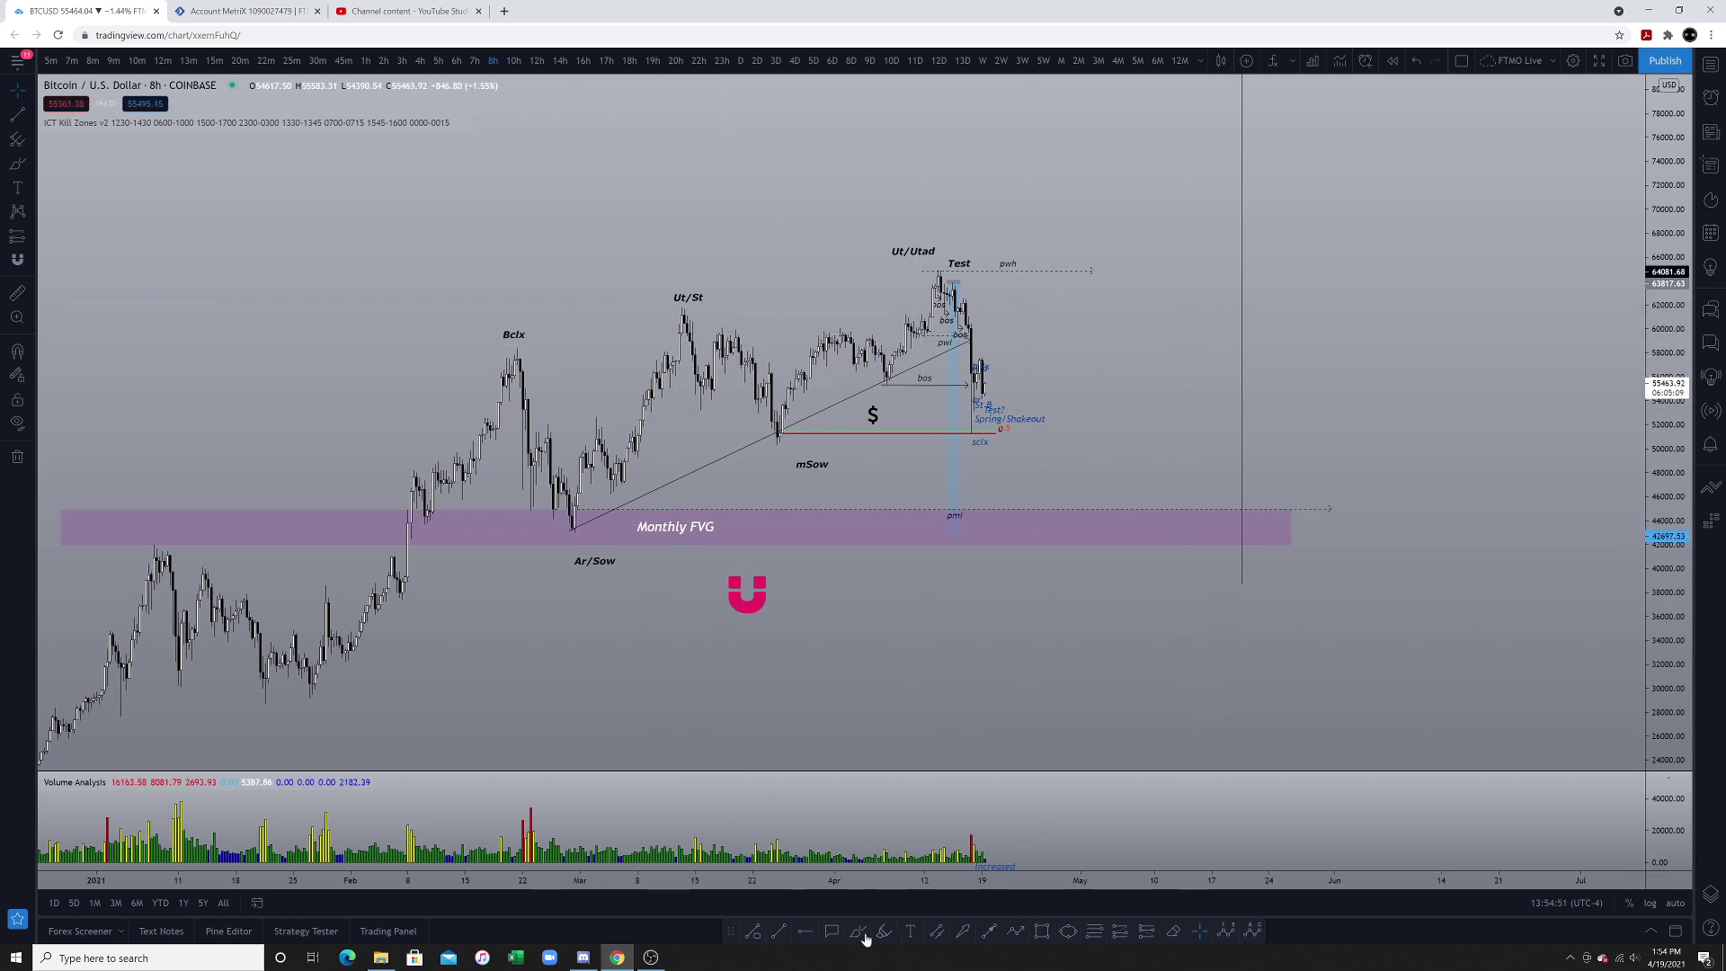
pyautogui.moveTo(570, 532)
pyautogui.mouseDown()
pyautogui.moveTo(962, 347)
pyautogui.moveTo(964, 367)
pyautogui.mouseUp()
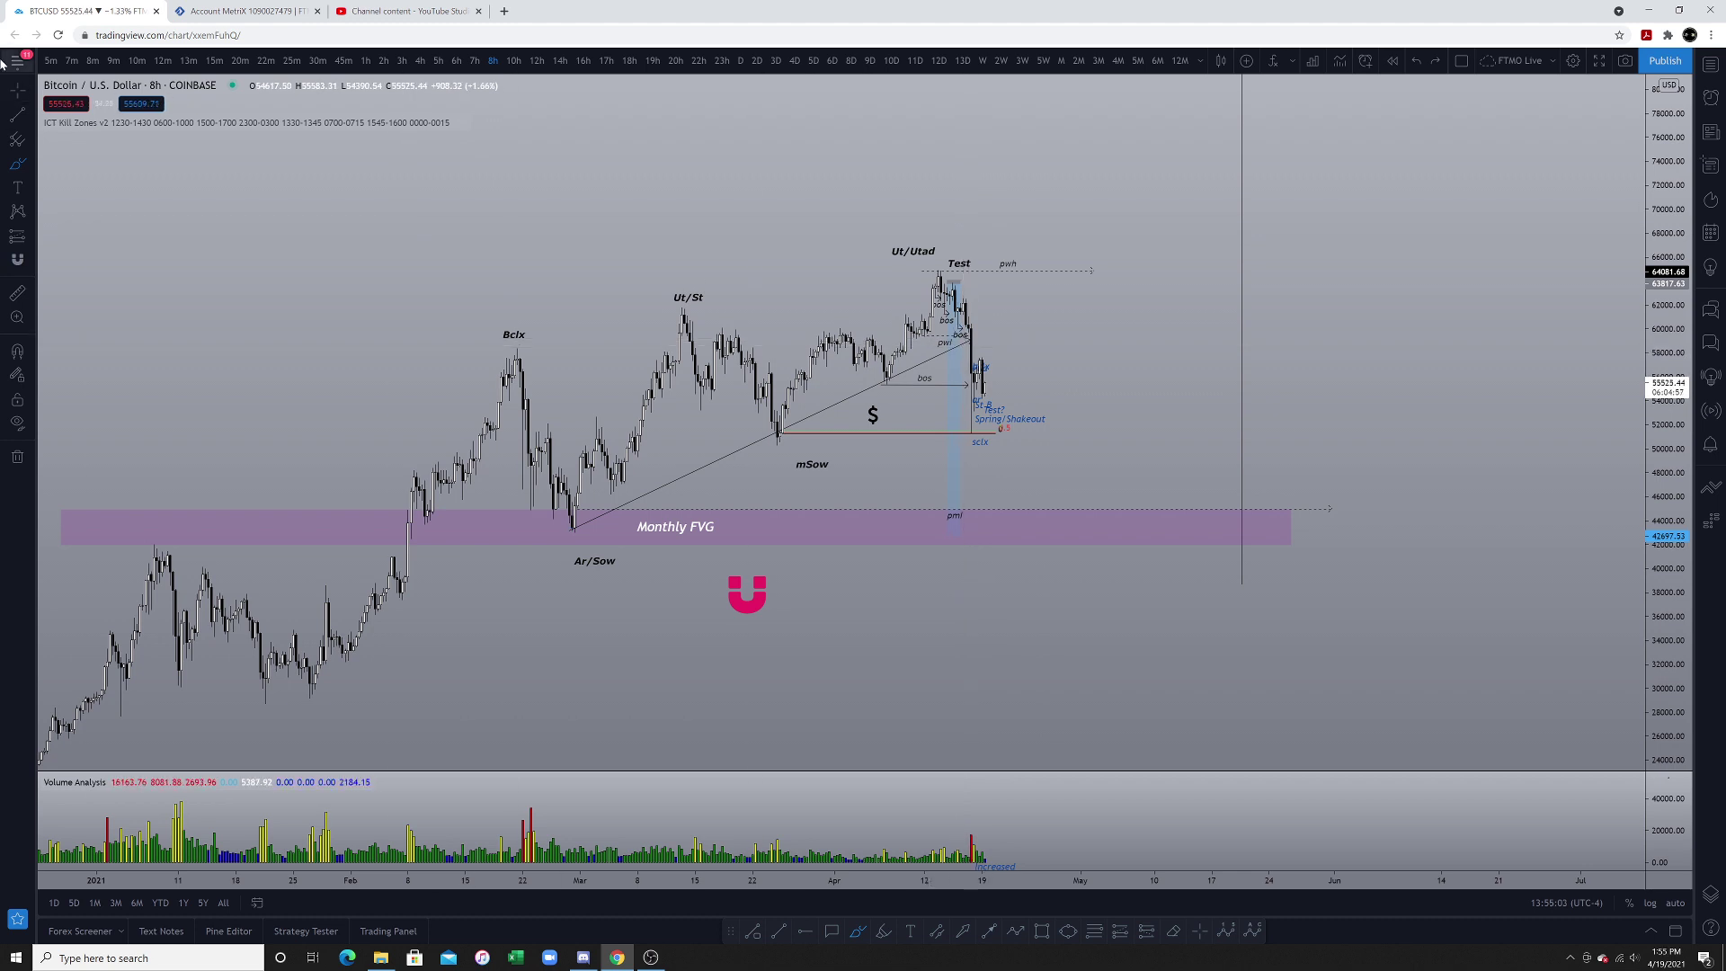
pyautogui.press('Escape')
# Brush arcs over the Bclx, Ut/St and Ut/Utad peaks and their matching volume clusters, and undo all of them.
pyautogui.moveTo(1094, 347); pyautogui.dragTo(1076, 377)
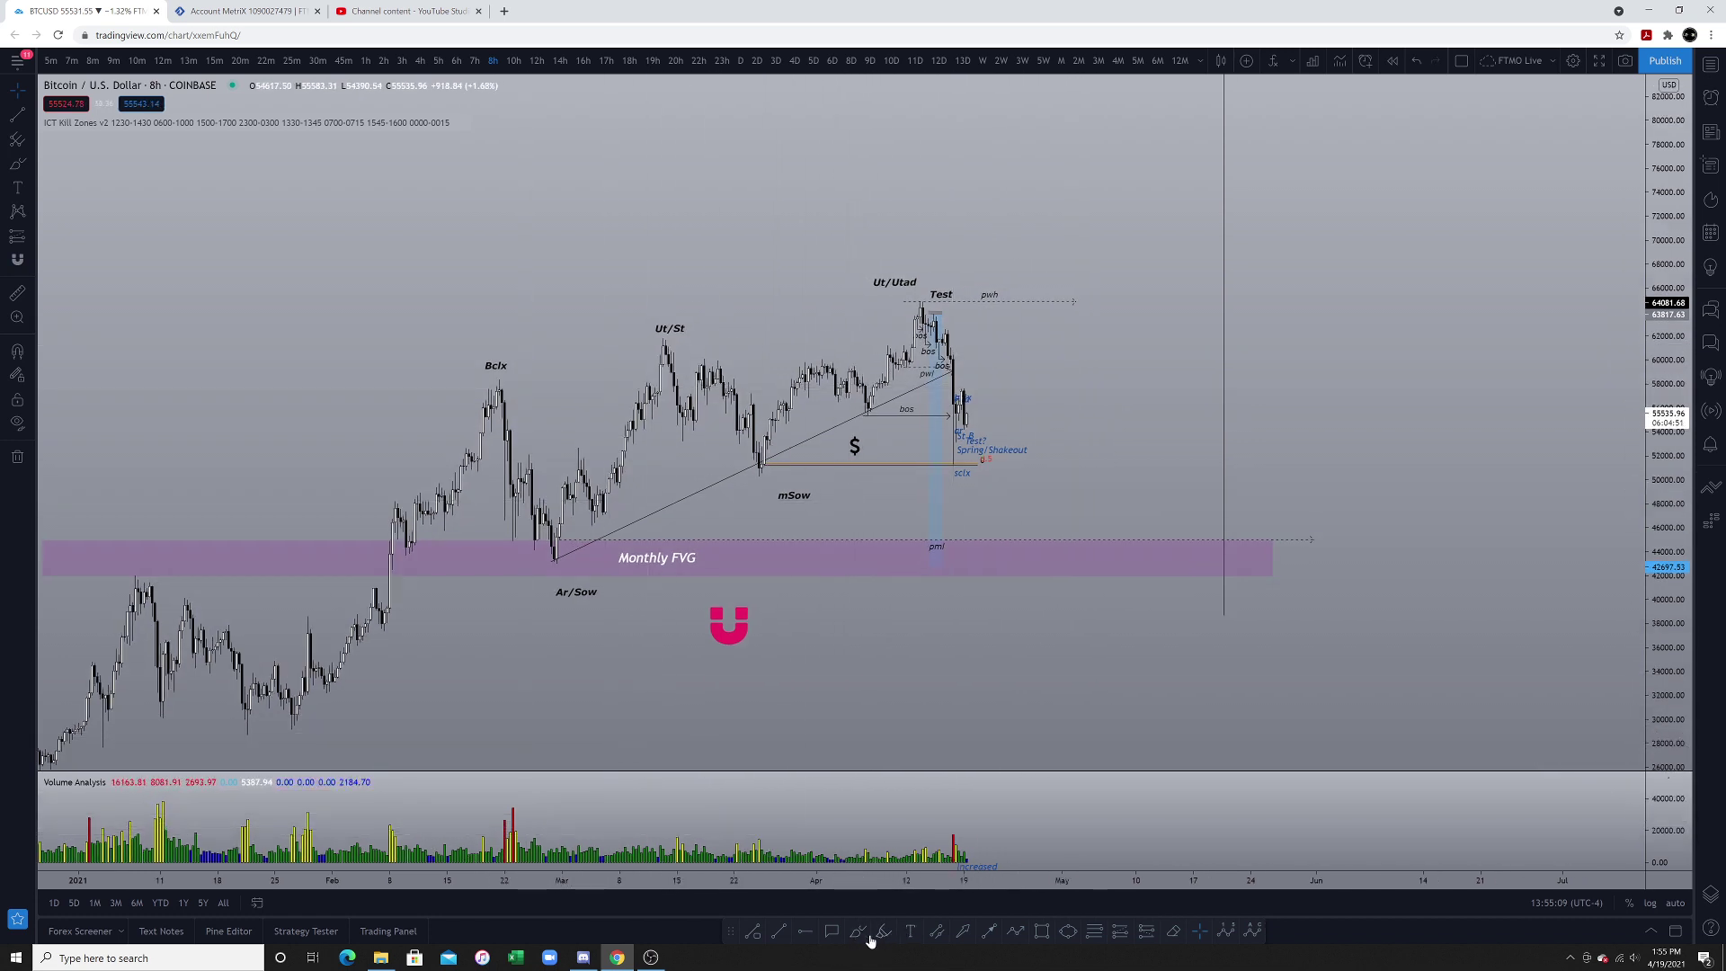
pyautogui.moveTo(475, 392); pyautogui.dragTo(707, 285)
pyautogui.moveTo(869, 325); pyautogui.dragTo(965, 297)
pyautogui.moveTo(503, 815); pyautogui.dragTo(564, 811)
pyautogui.moveTo(678, 845); pyautogui.dragTo(740, 838)
pyautogui.moveTo(863, 849); pyautogui.dragTo(911, 854)
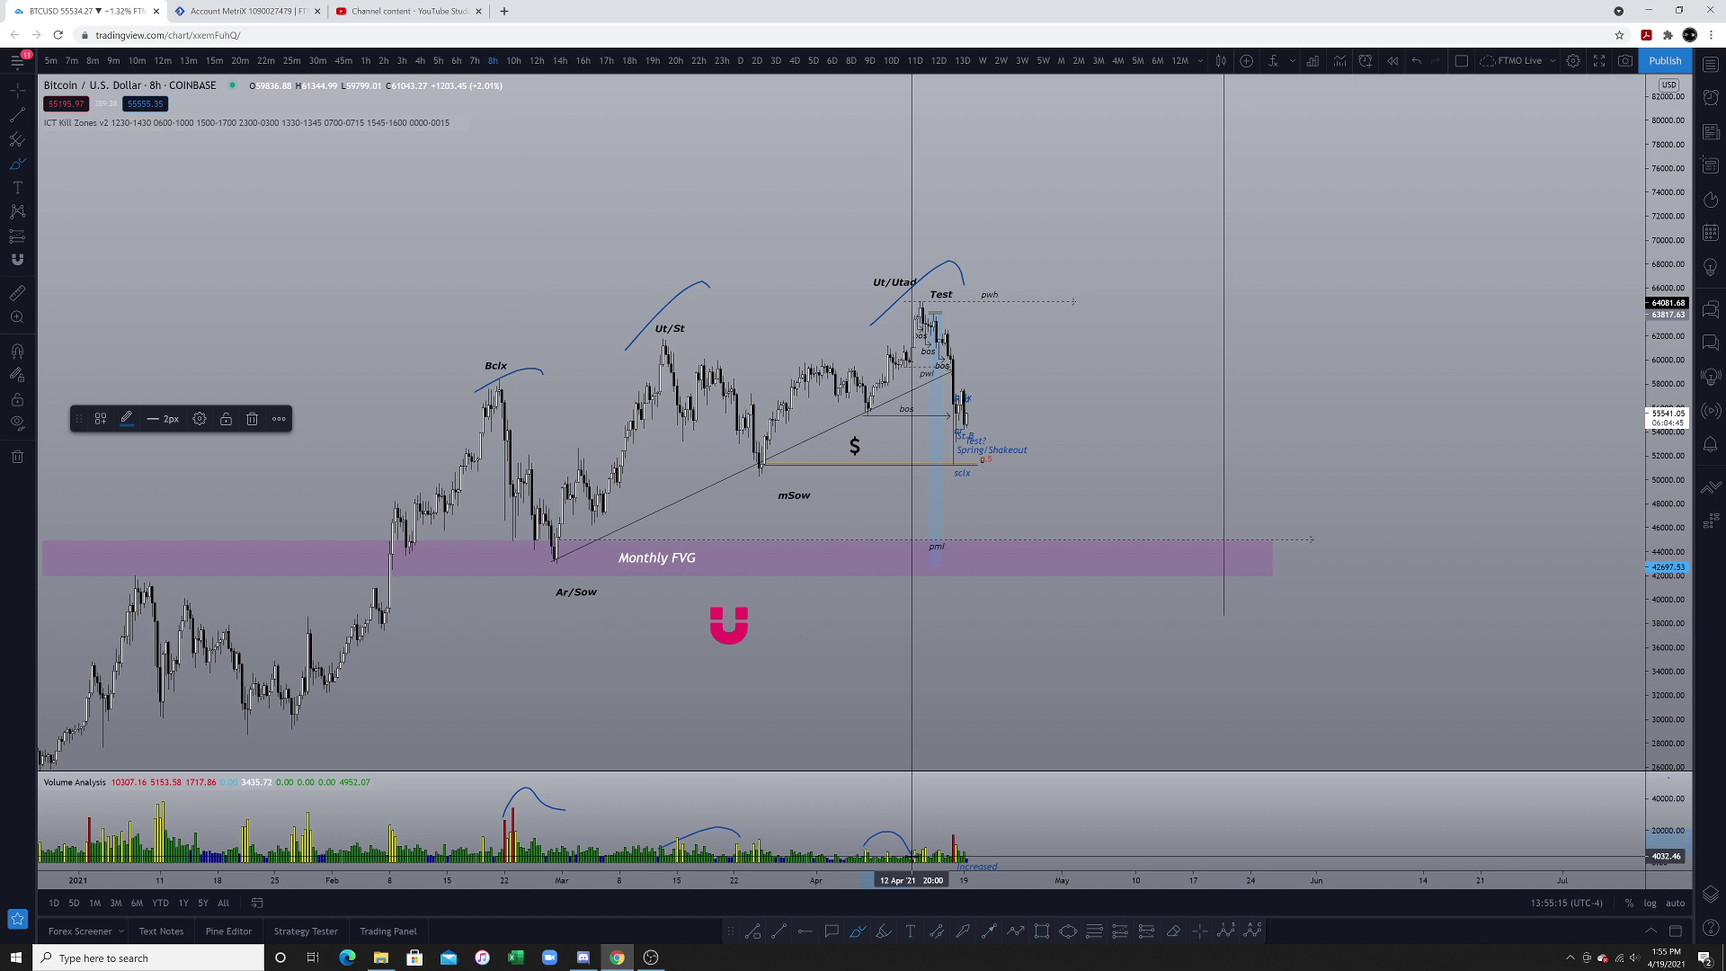
pyautogui.hotkey('ctrl', 'z')
pyautogui.hotkey('ctrl', 'z')
pyautogui.hotkey('ctrl', 'z')
pyautogui.hotkey('ctrl', 'z')
pyautogui.hotkey('ctrl', 'z')
pyautogui.hotkey('ctrl', 'z')
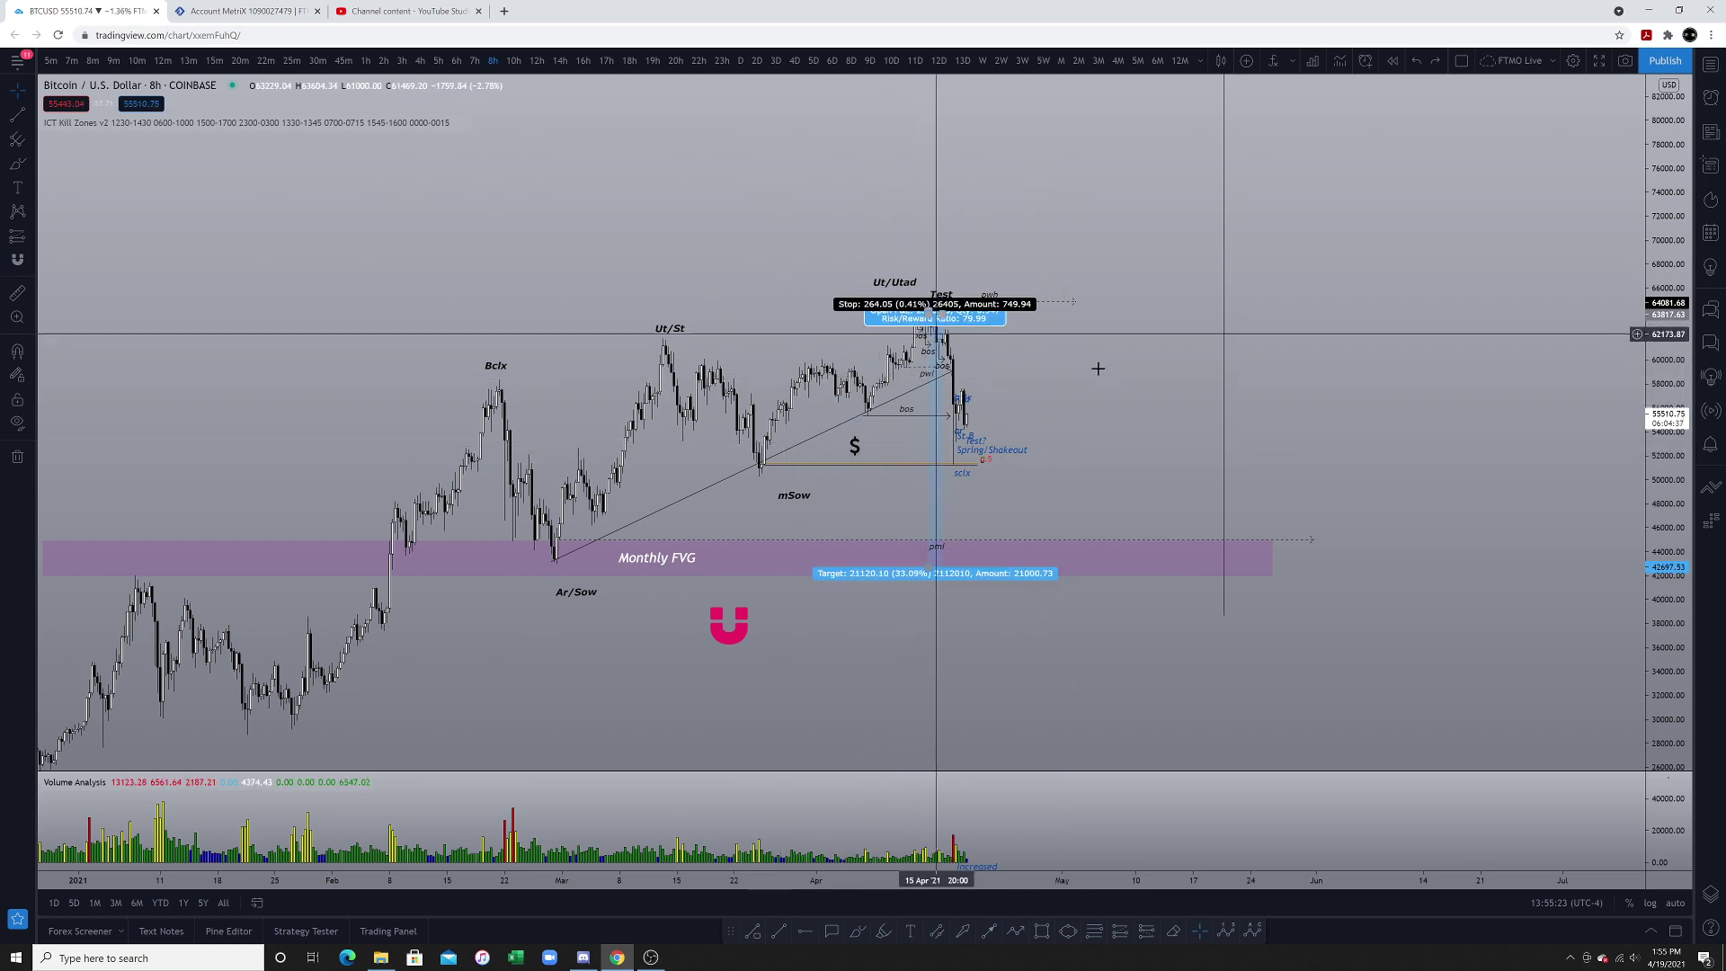
pyautogui.scroll(2, 1567, 416)
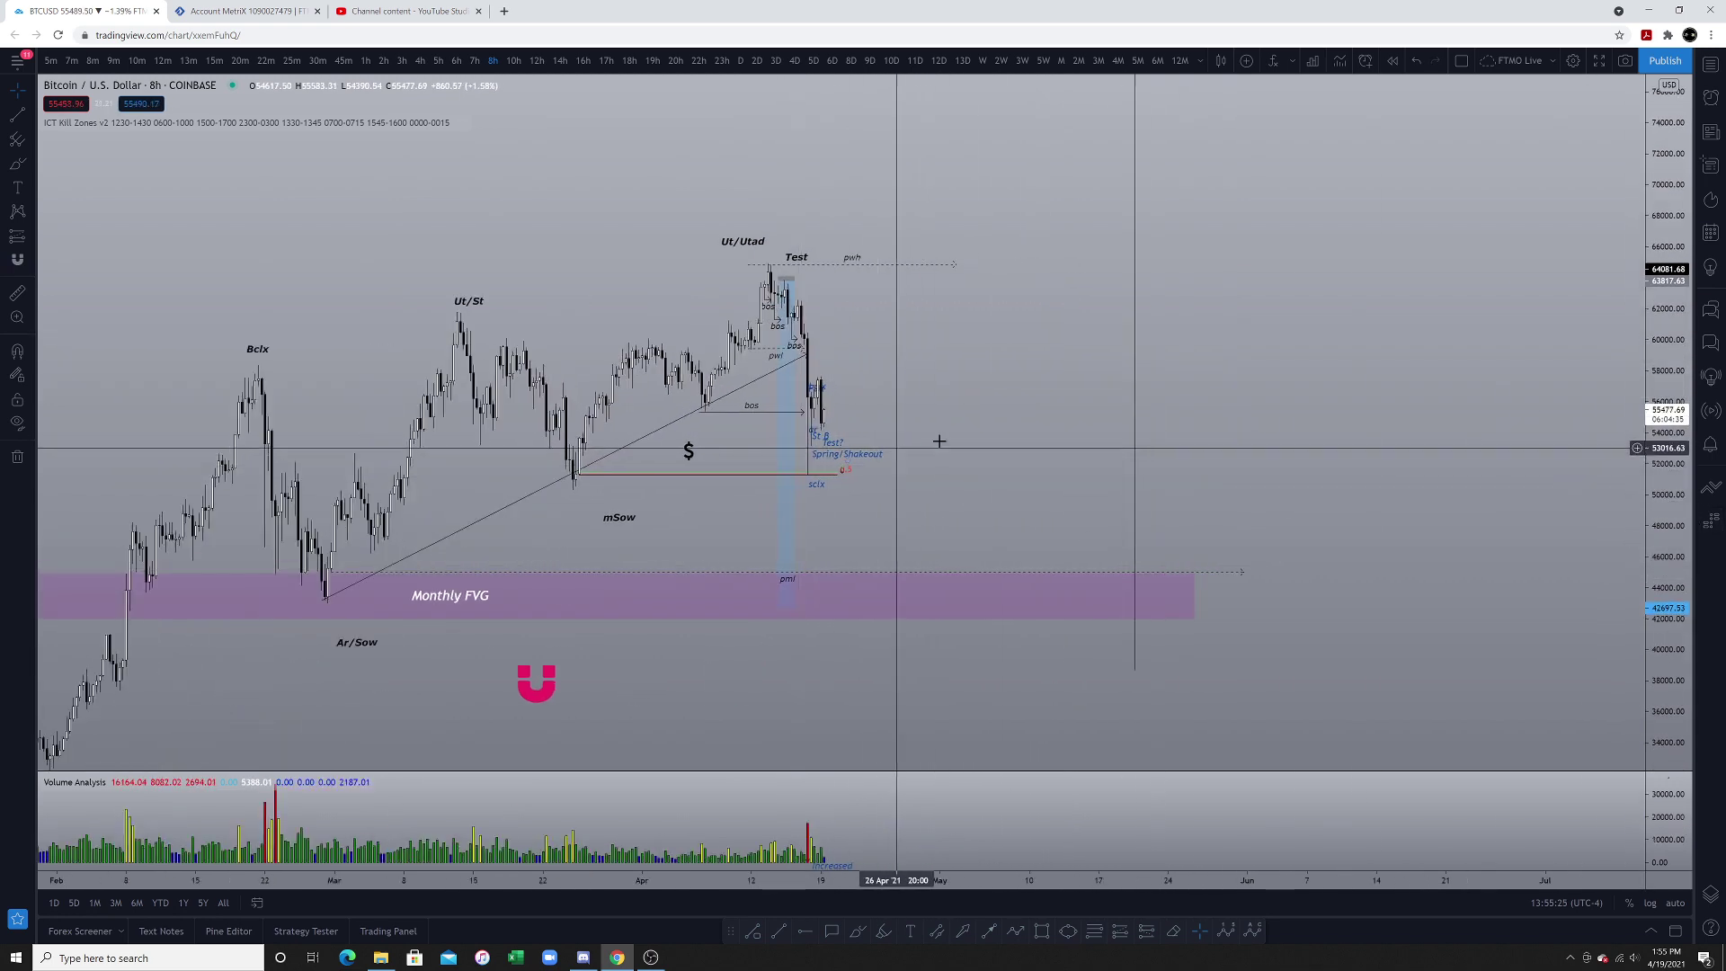
# Brush a rising arrow with a curved head in the empty area after current price and undo the sketch.
pyautogui.moveTo(940, 439); pyautogui.dragTo(983, 444)
pyautogui.moveTo(1130, 446); pyautogui.dragTo(1141, 446)
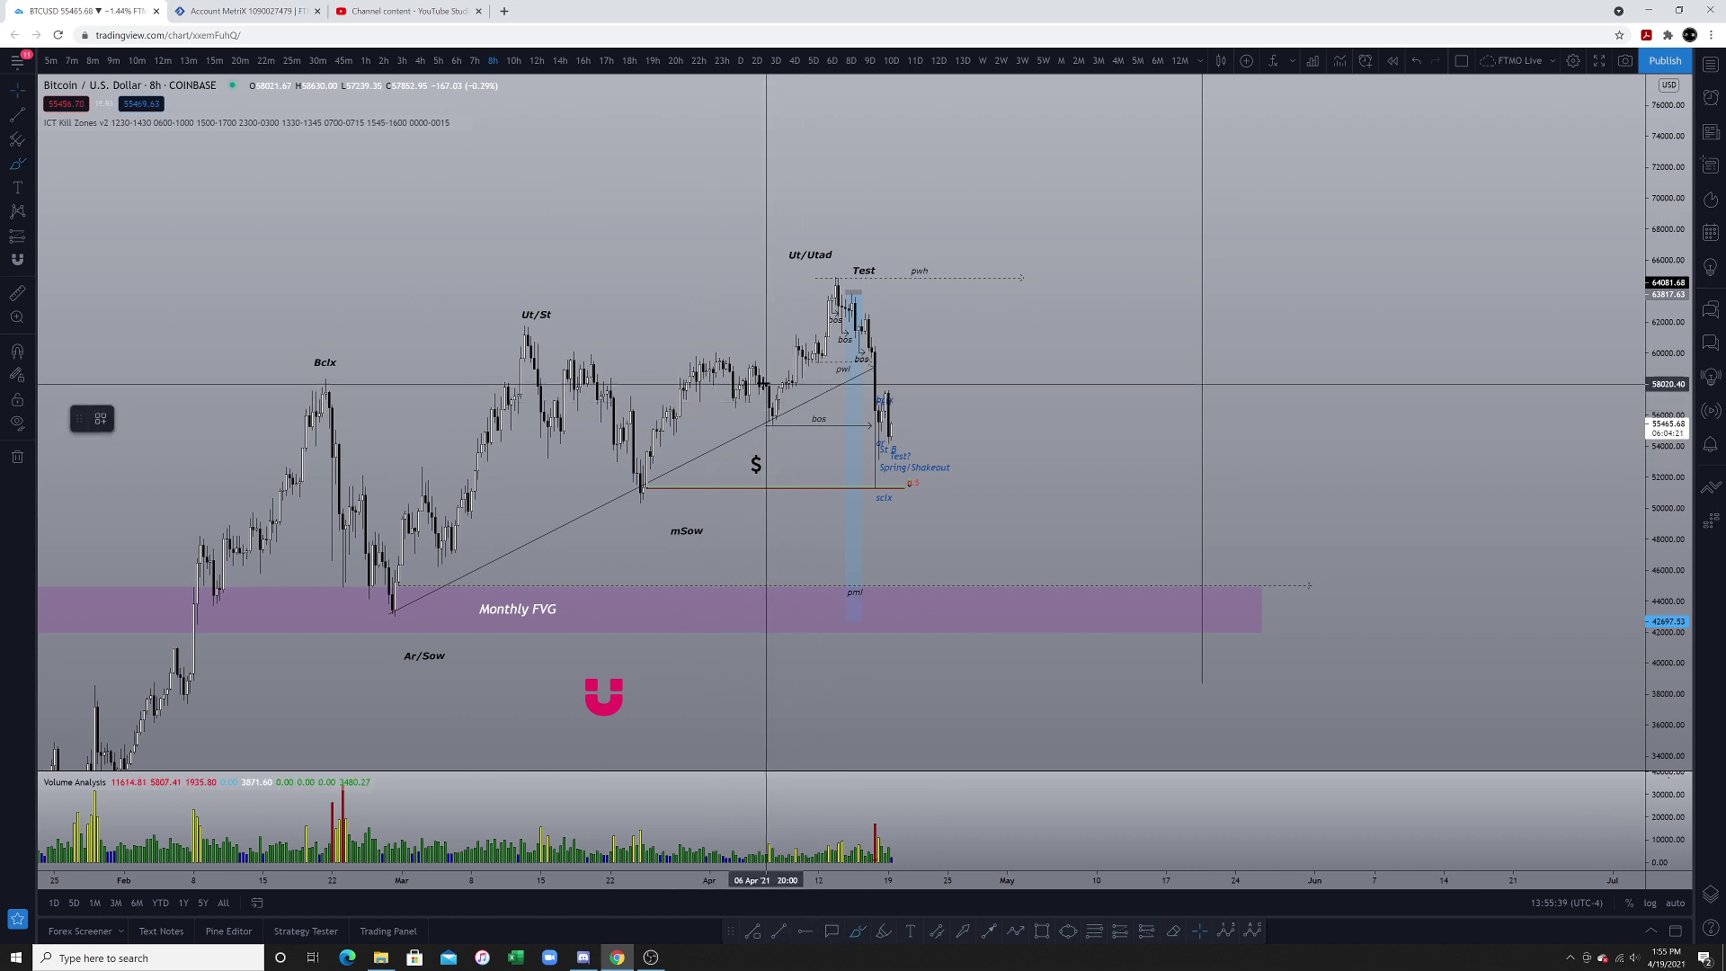
pyautogui.moveTo(1057, 555)
pyautogui.mouseDown()
pyautogui.moveTo(1209, 278)
pyautogui.moveTo(1175, 264)
pyautogui.moveTo(1238, 270)
pyautogui.moveTo(1228, 306)
pyautogui.mouseUp()
pyautogui.hotkey('ctrl', 'z')
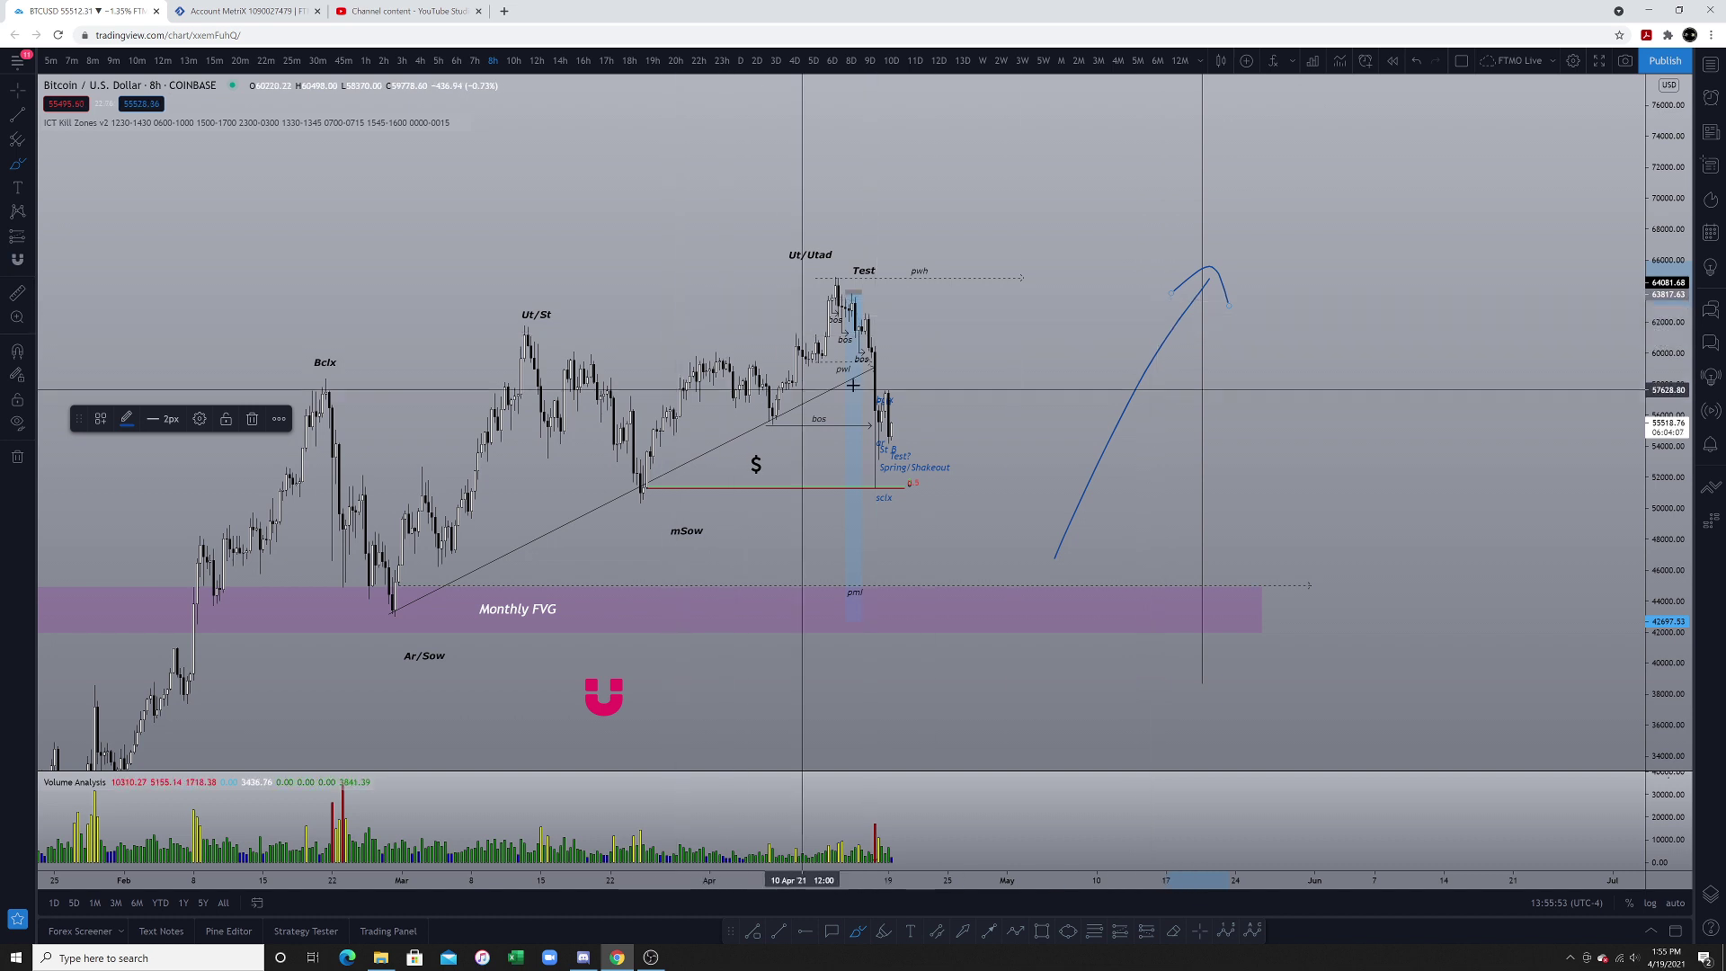
pyautogui.moveTo(831, 289)
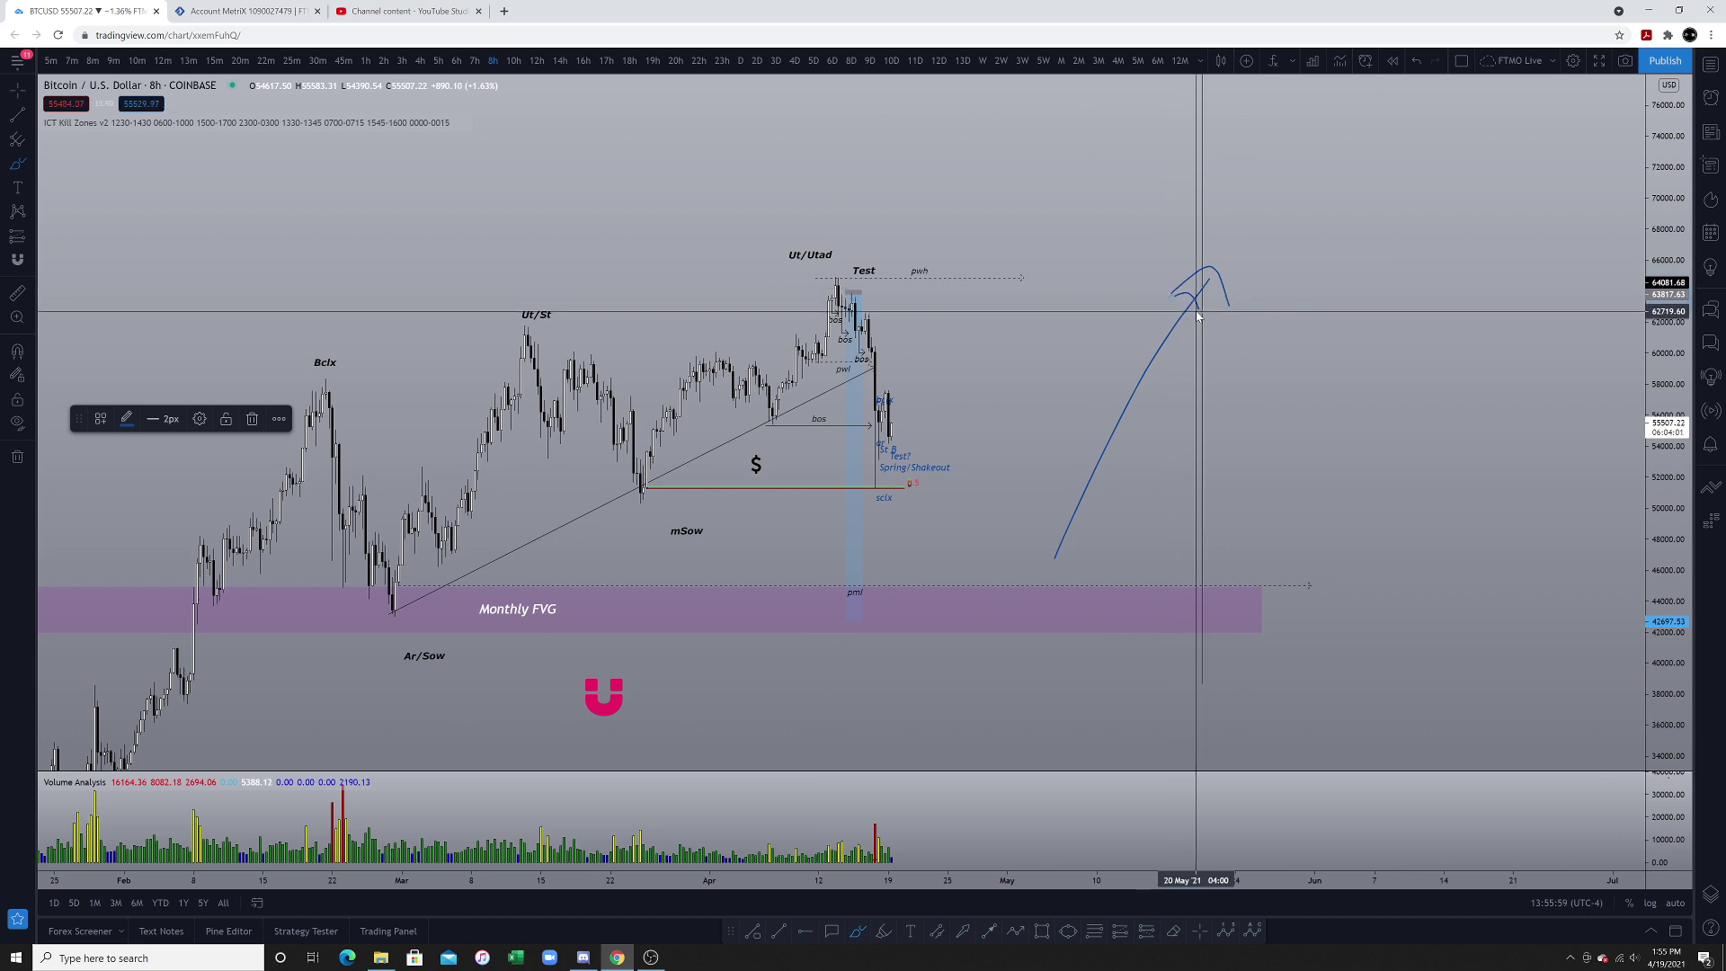
pyautogui.hotkey('ctrl', 'z')
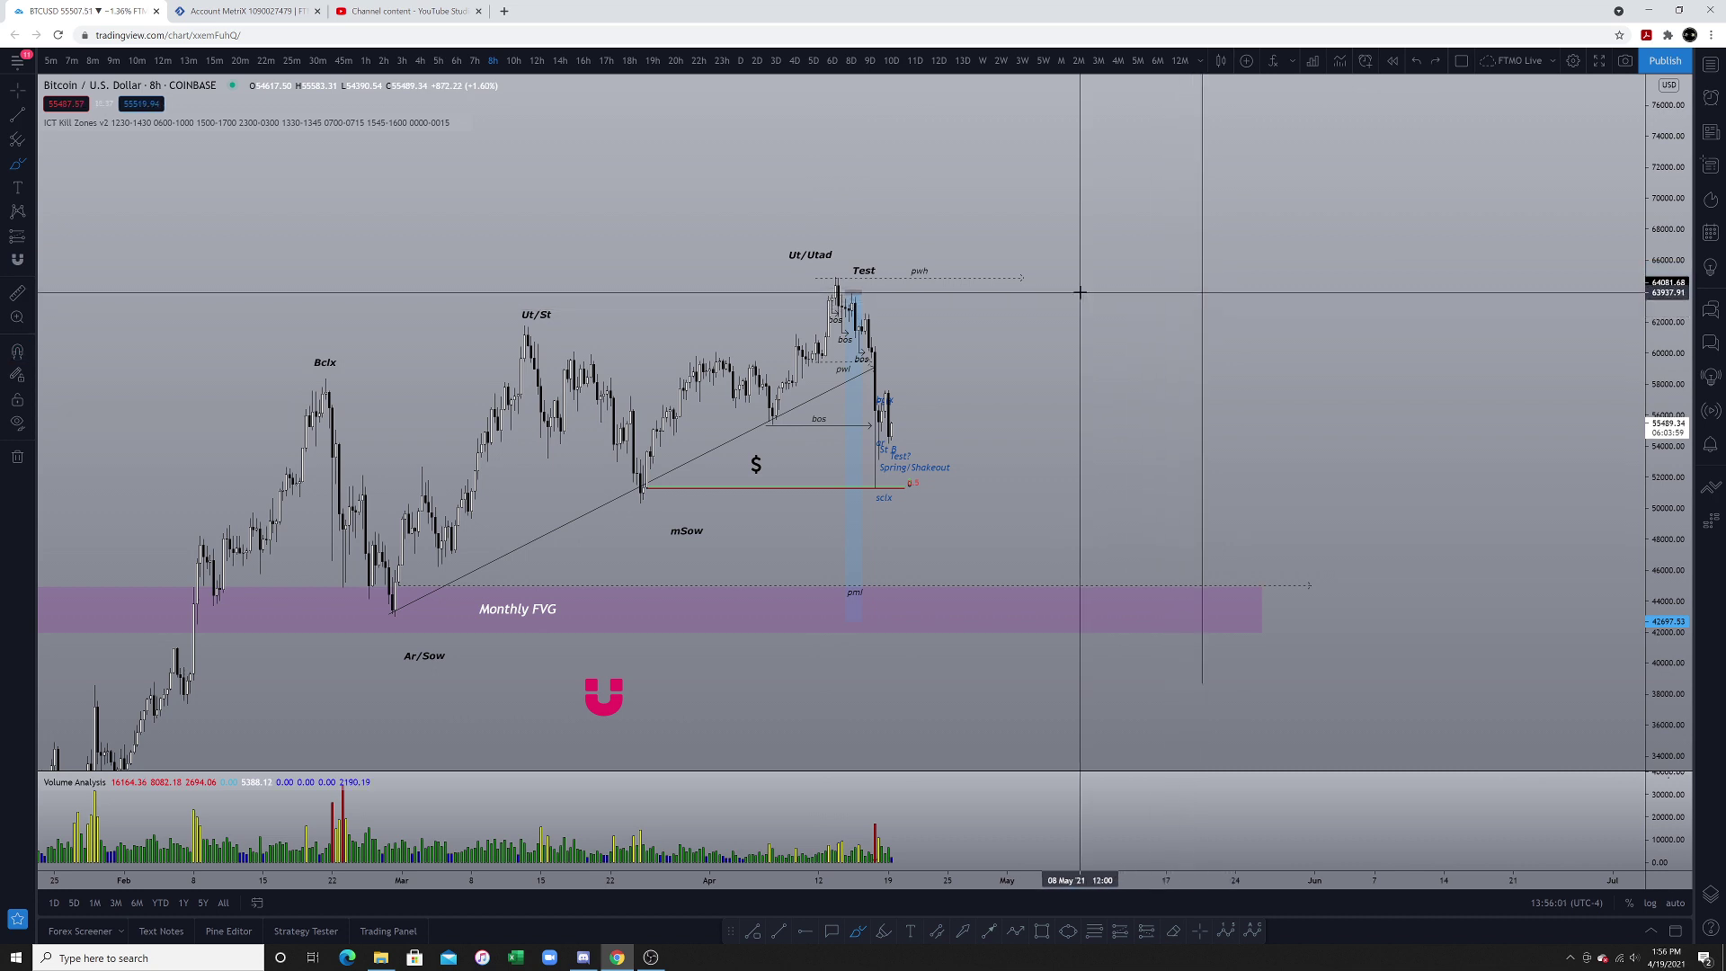
# Brush an arc over the Test high and a stepped decline beside the recent price drop, and undo both strokes.
pyautogui.scroll(-1, 1040, 358)
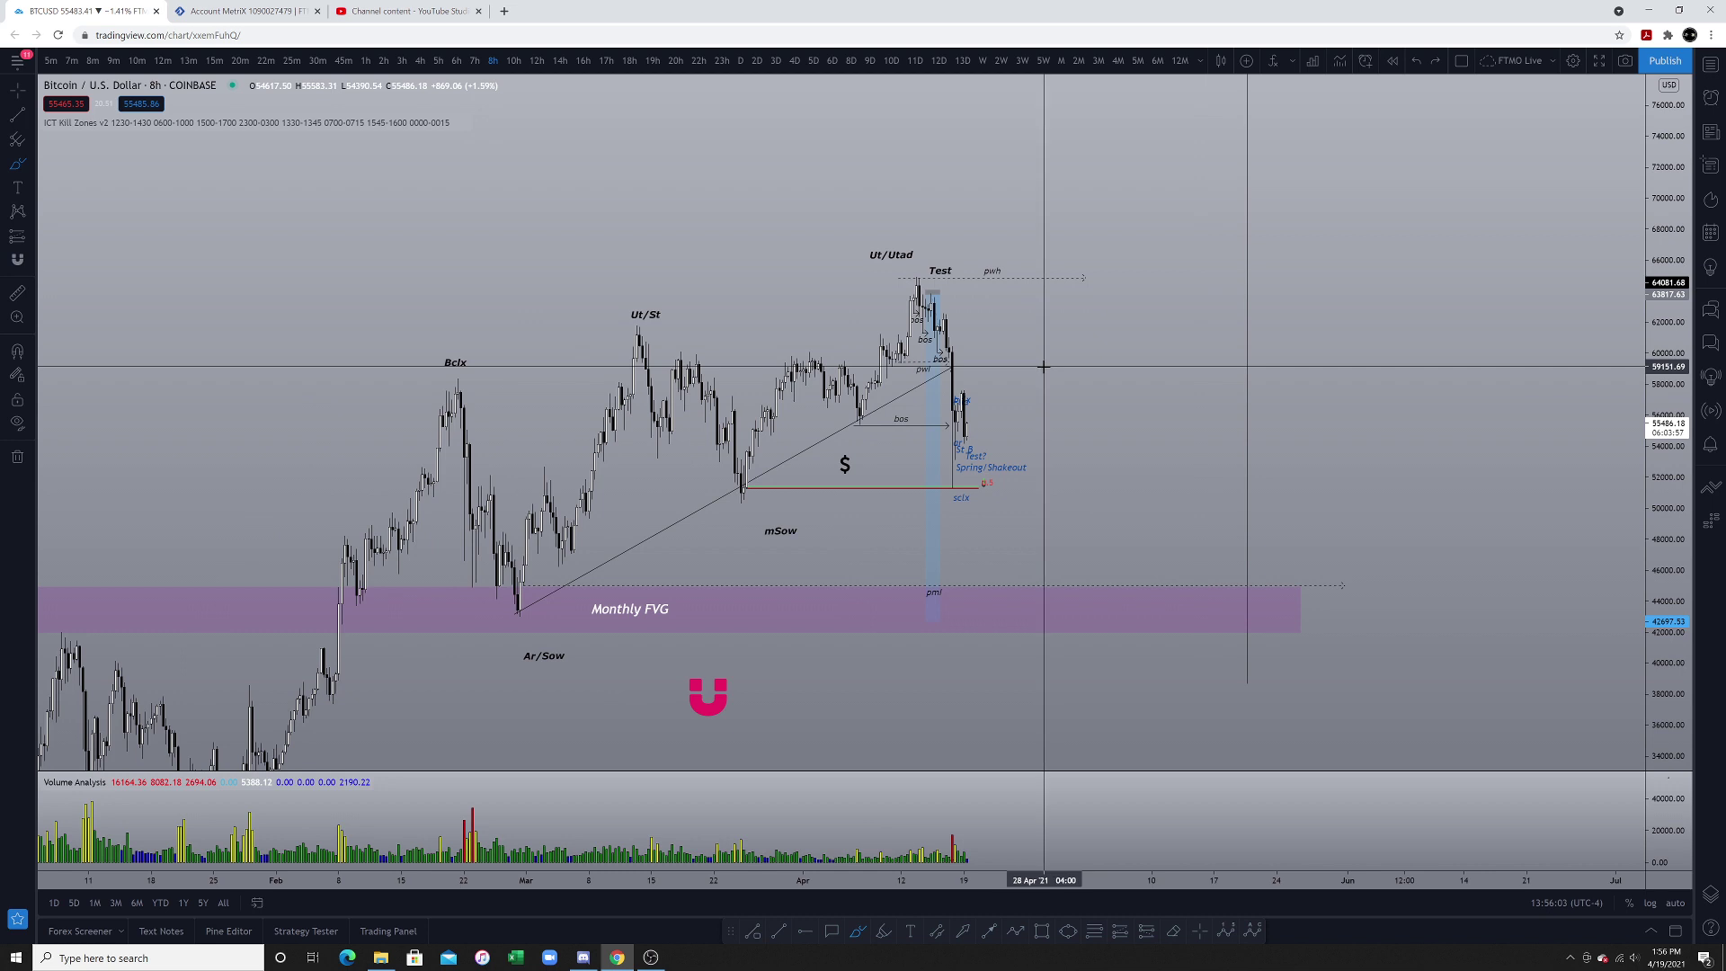
pyautogui.moveTo(1655, 354); pyautogui.dragTo(1654, 373)
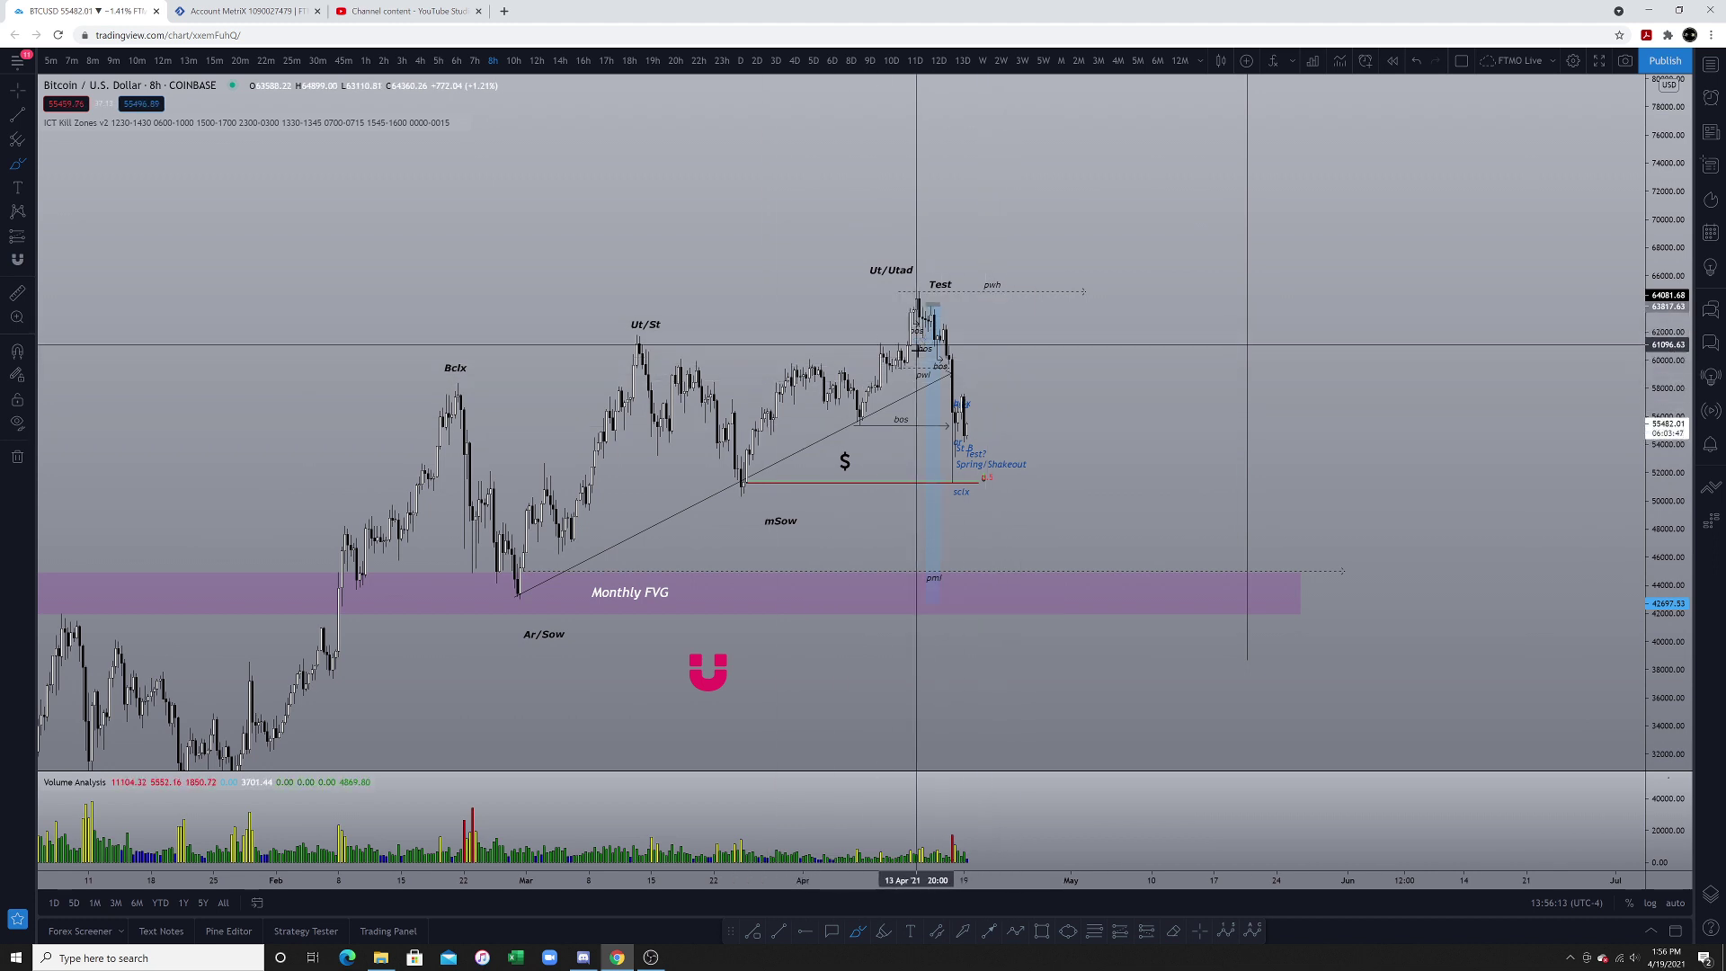
pyautogui.moveTo(898, 309)
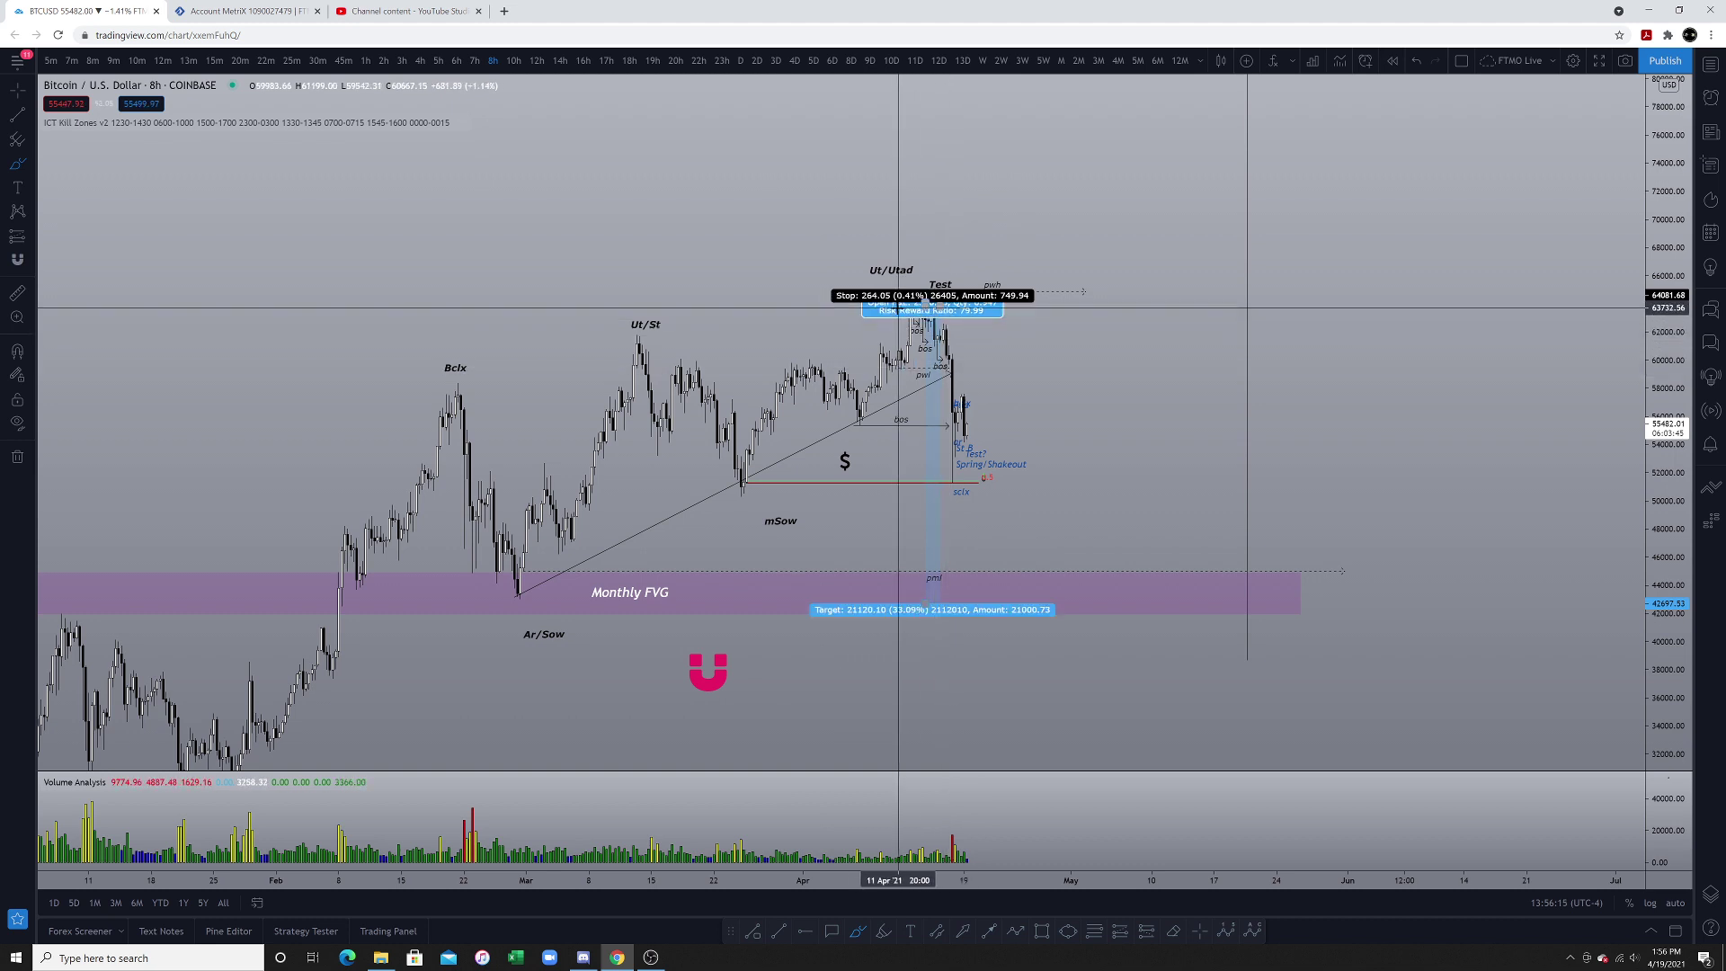
pyautogui.scroll(2, 943, 373)
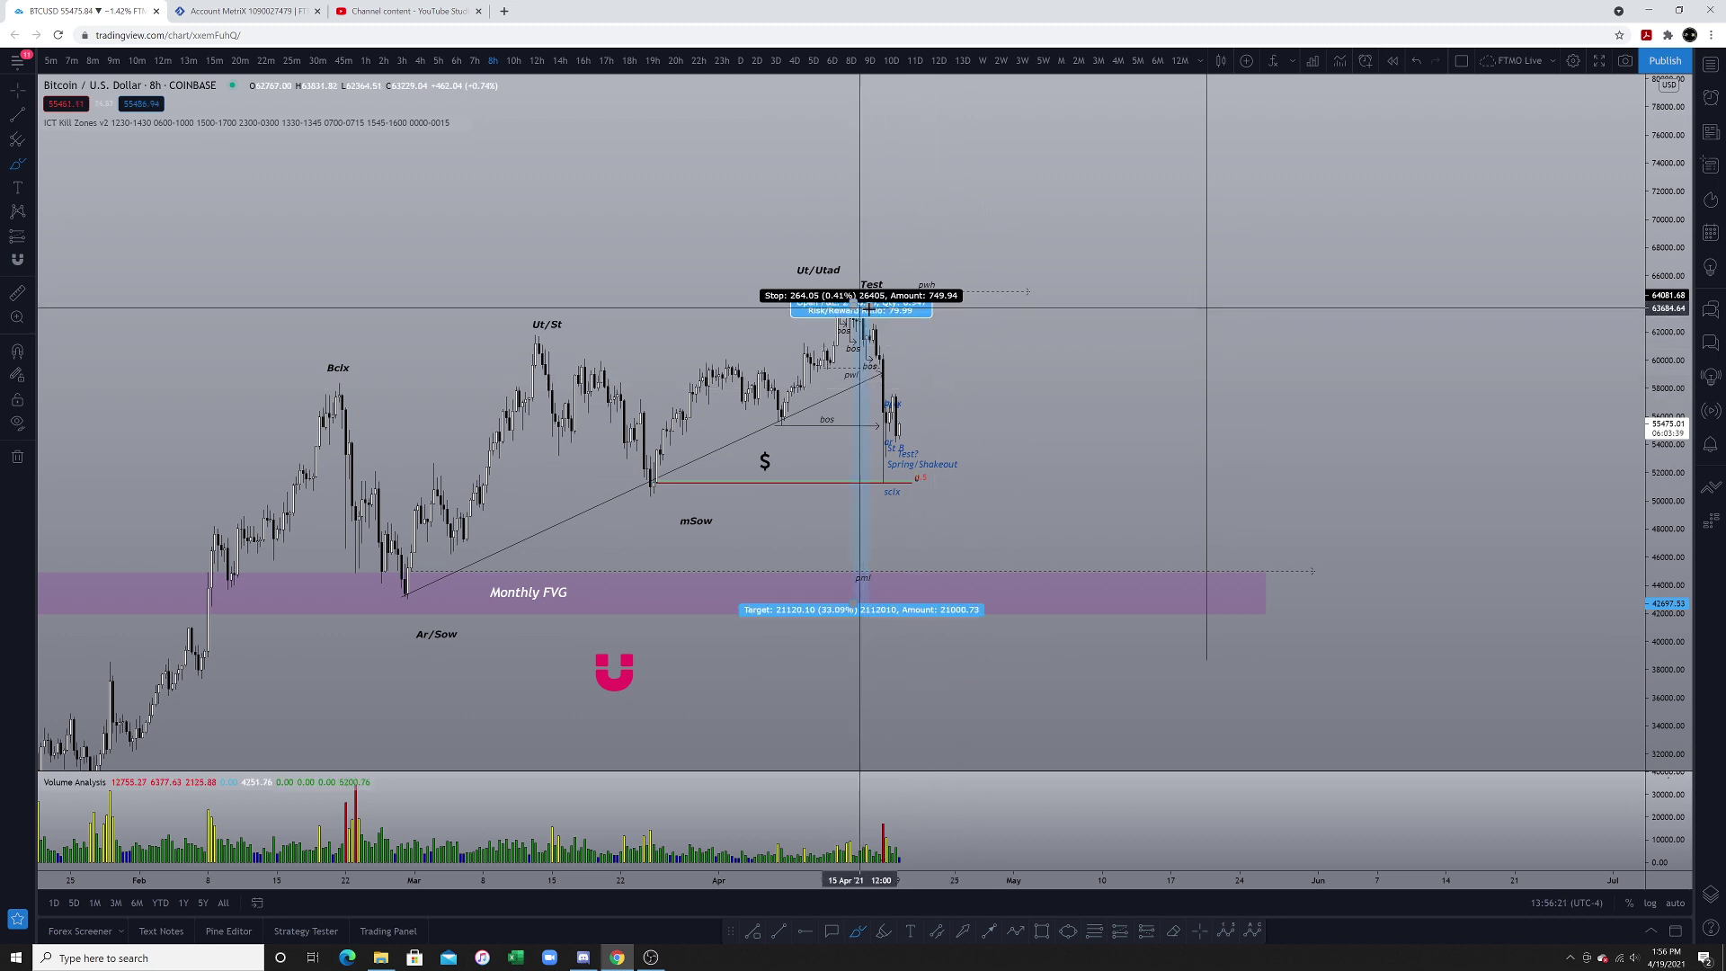
pyautogui.moveTo(929, 313)
pyautogui.mouseDown()
pyautogui.moveTo(878, 296)
pyautogui.moveTo(840, 308)
pyautogui.moveTo(947, 383)
pyautogui.moveTo(987, 464)
pyautogui.mouseUp()
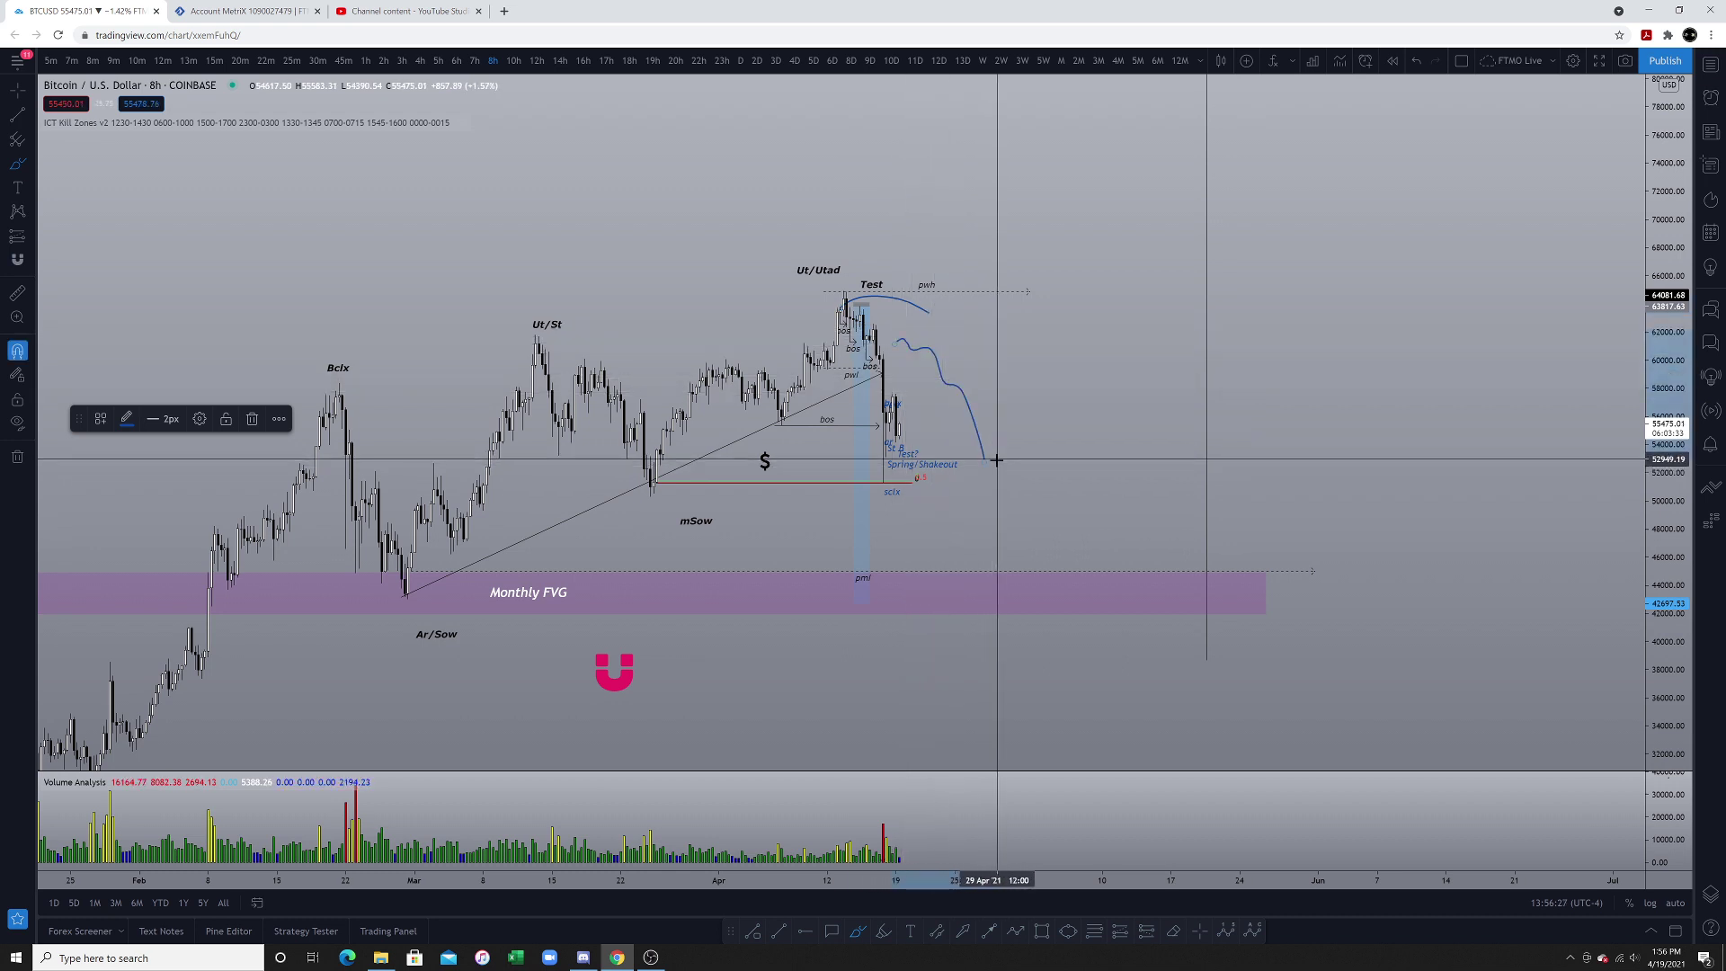
pyautogui.hotkey('ctrl', 'z')
pyautogui.hotkey('ctrl', 'z')
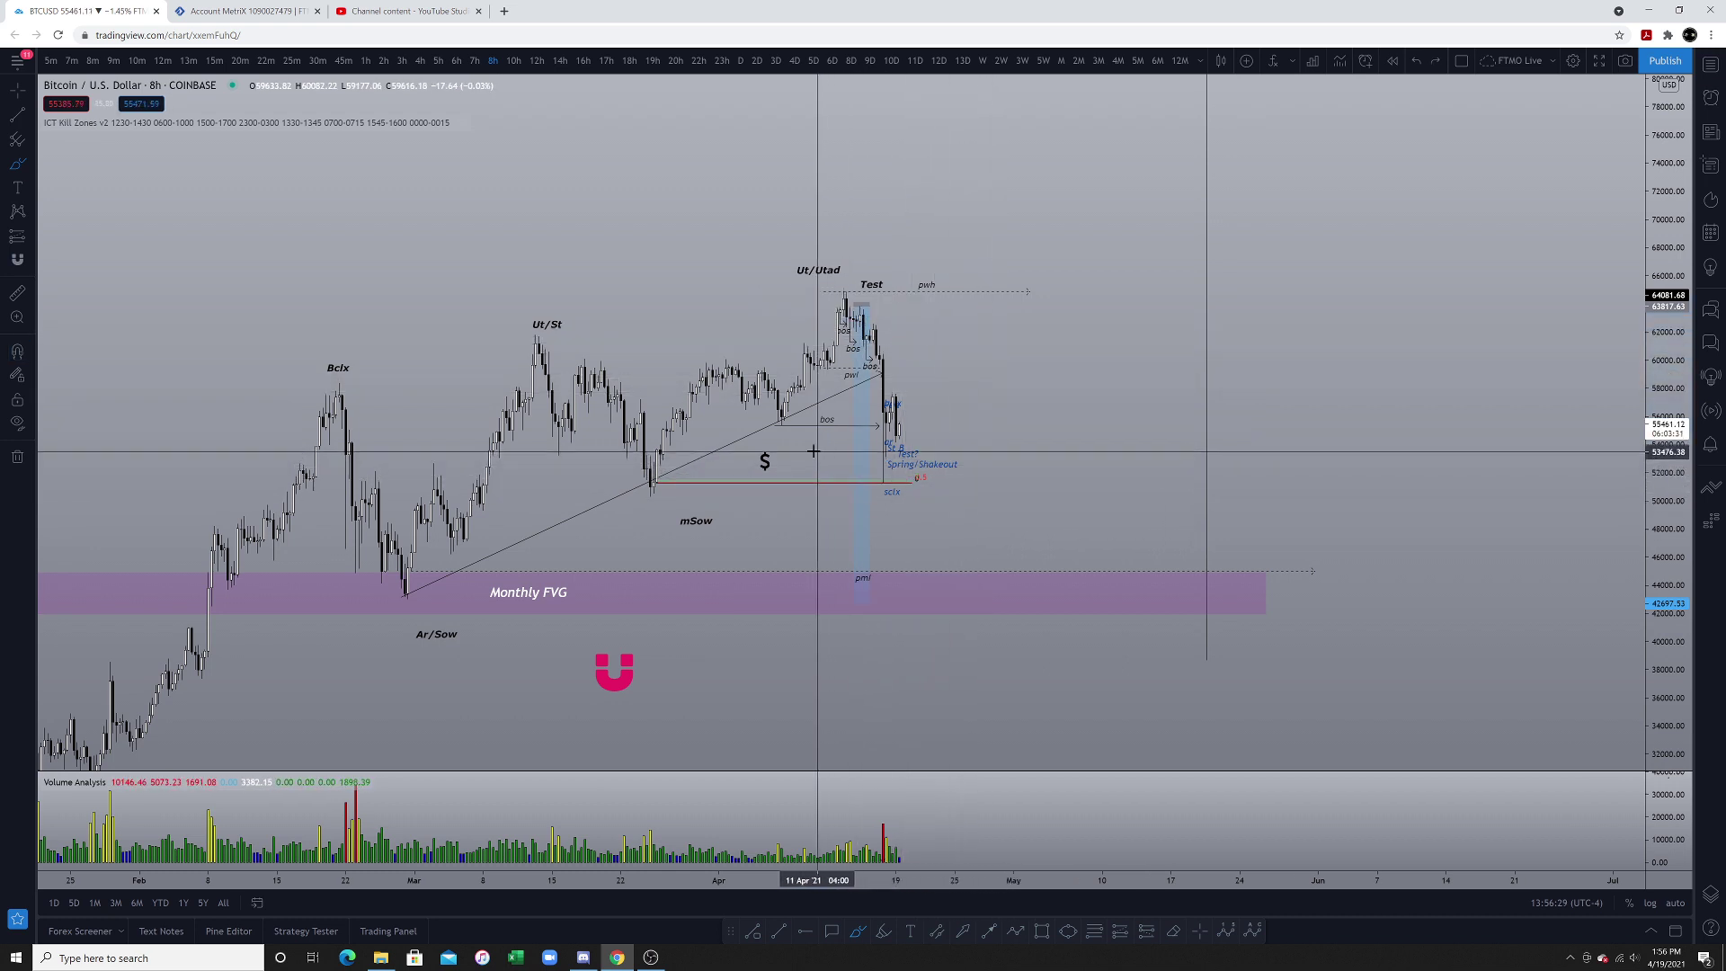
# Brush short underlines beneath the pwl level and the lower bos level, and undo both.
pyautogui.moveTo(784, 432); pyautogui.dragTo(833, 432)
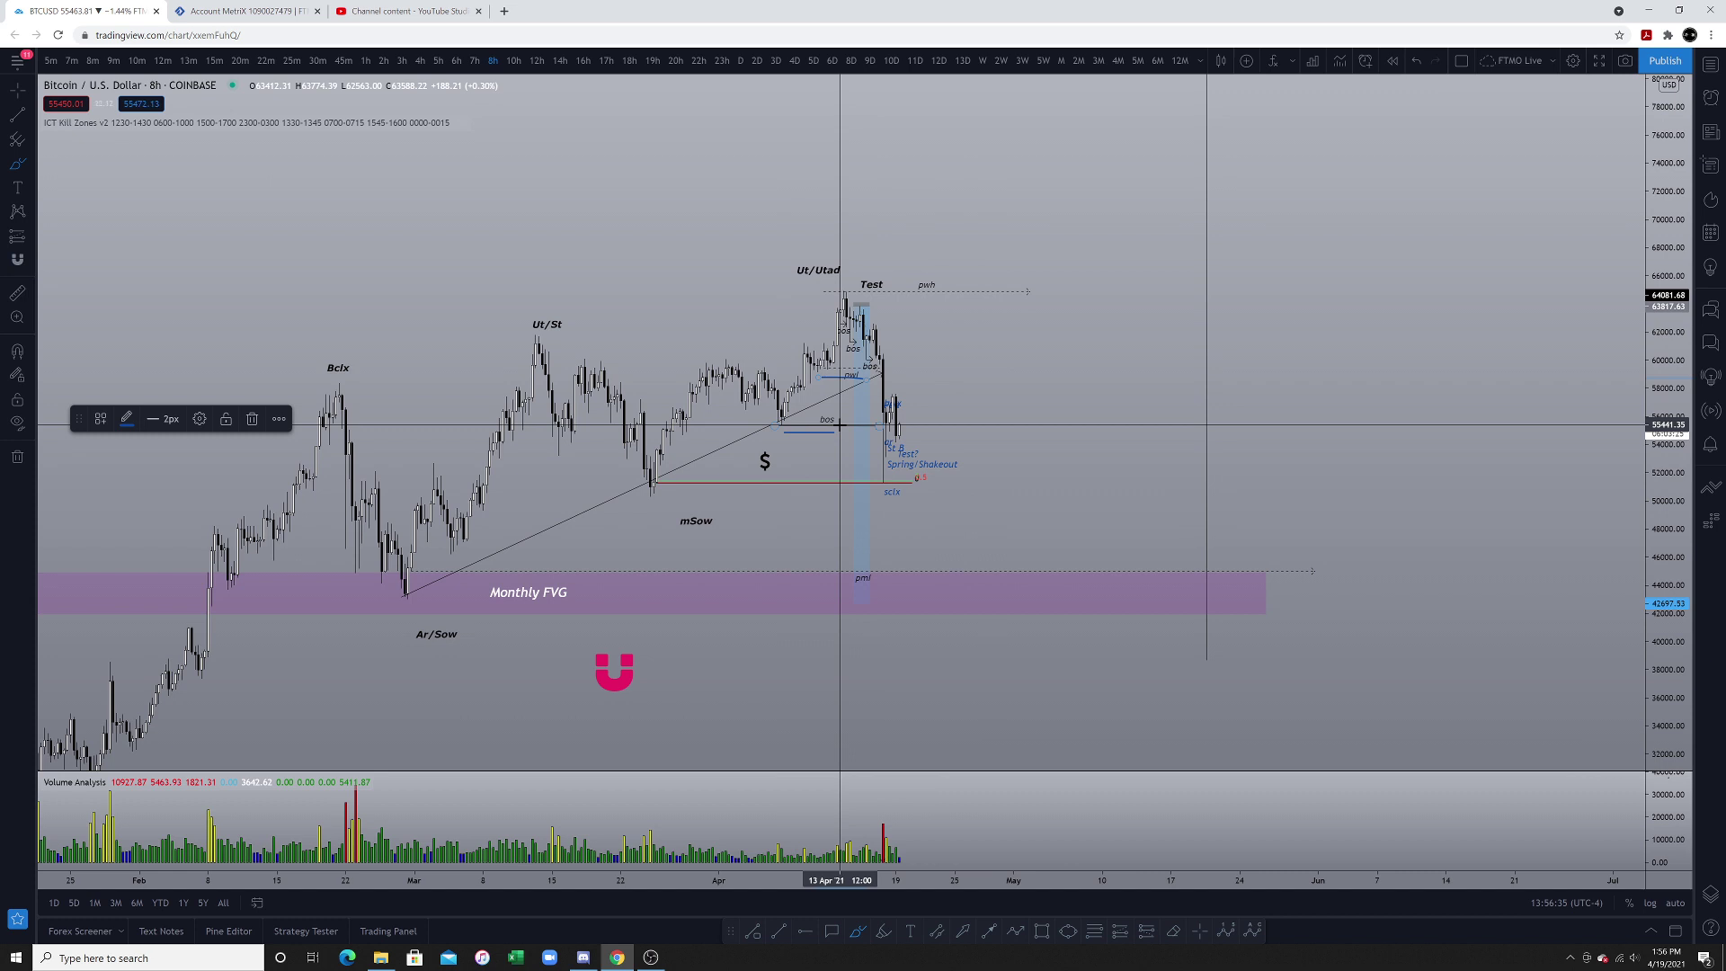
pyautogui.hotkey('ctrl', 'z')
pyautogui.hotkey('ctrl', 'z')
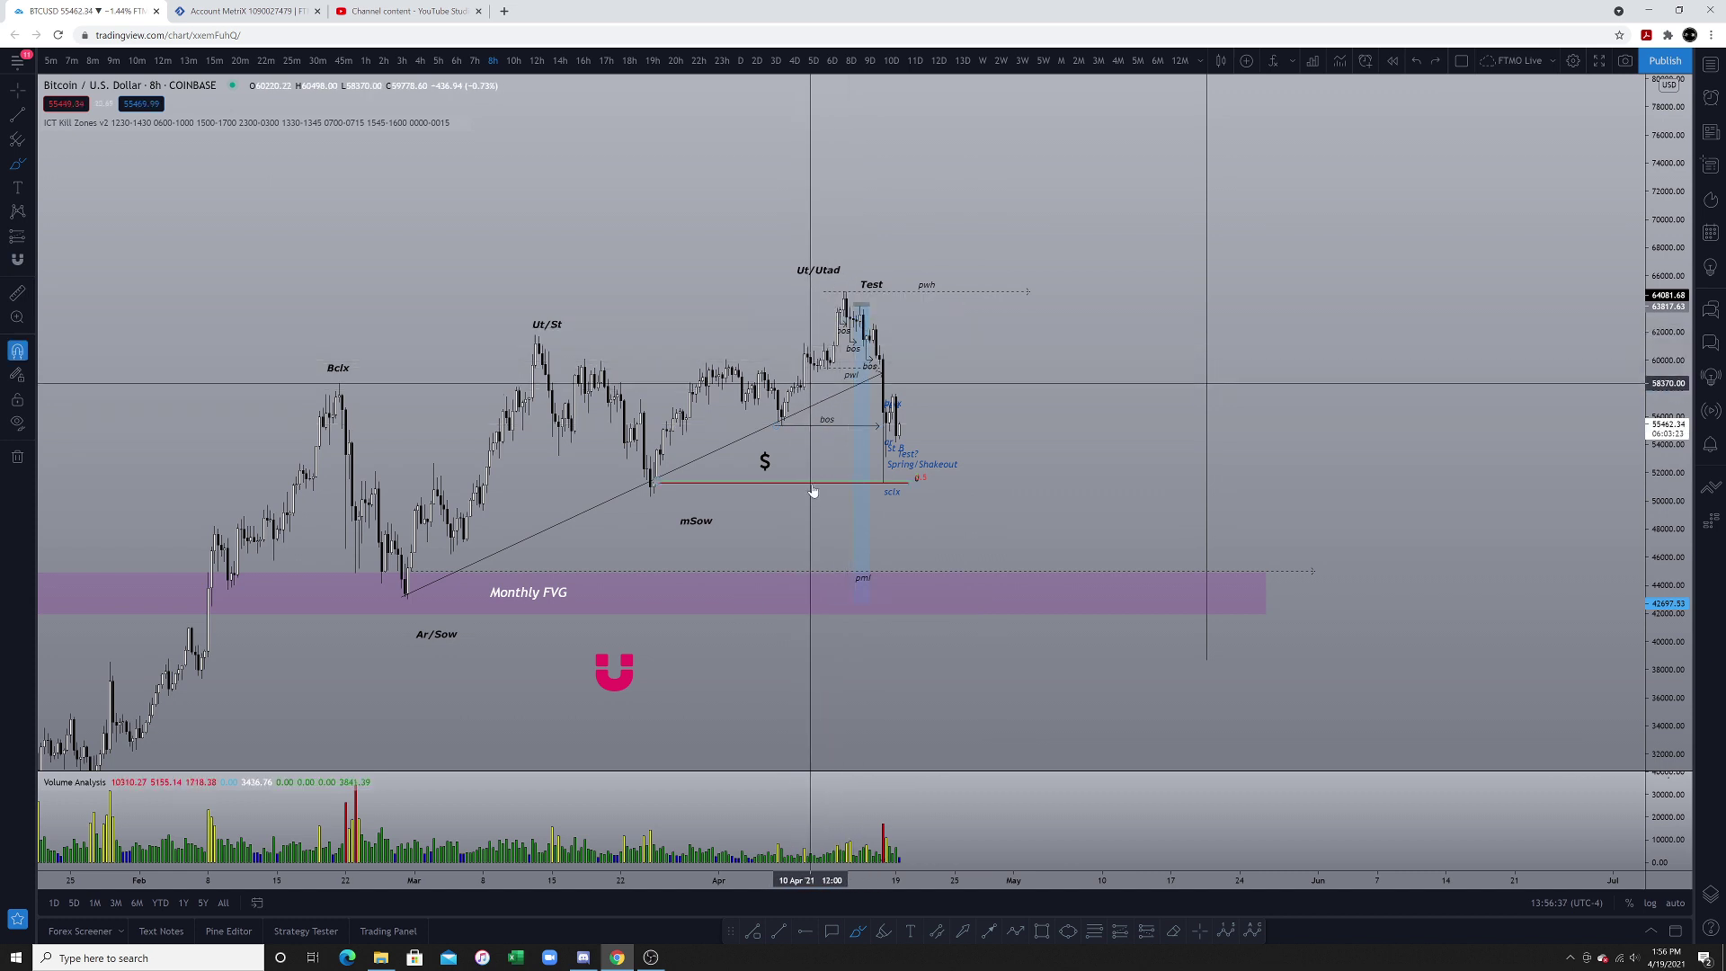
# Brush a loop around the red line extending from the mSow low and a rising stroke from the sclx low, undoing each.
pyautogui.moveTo(655, 486); pyautogui.dragTo(914, 480)
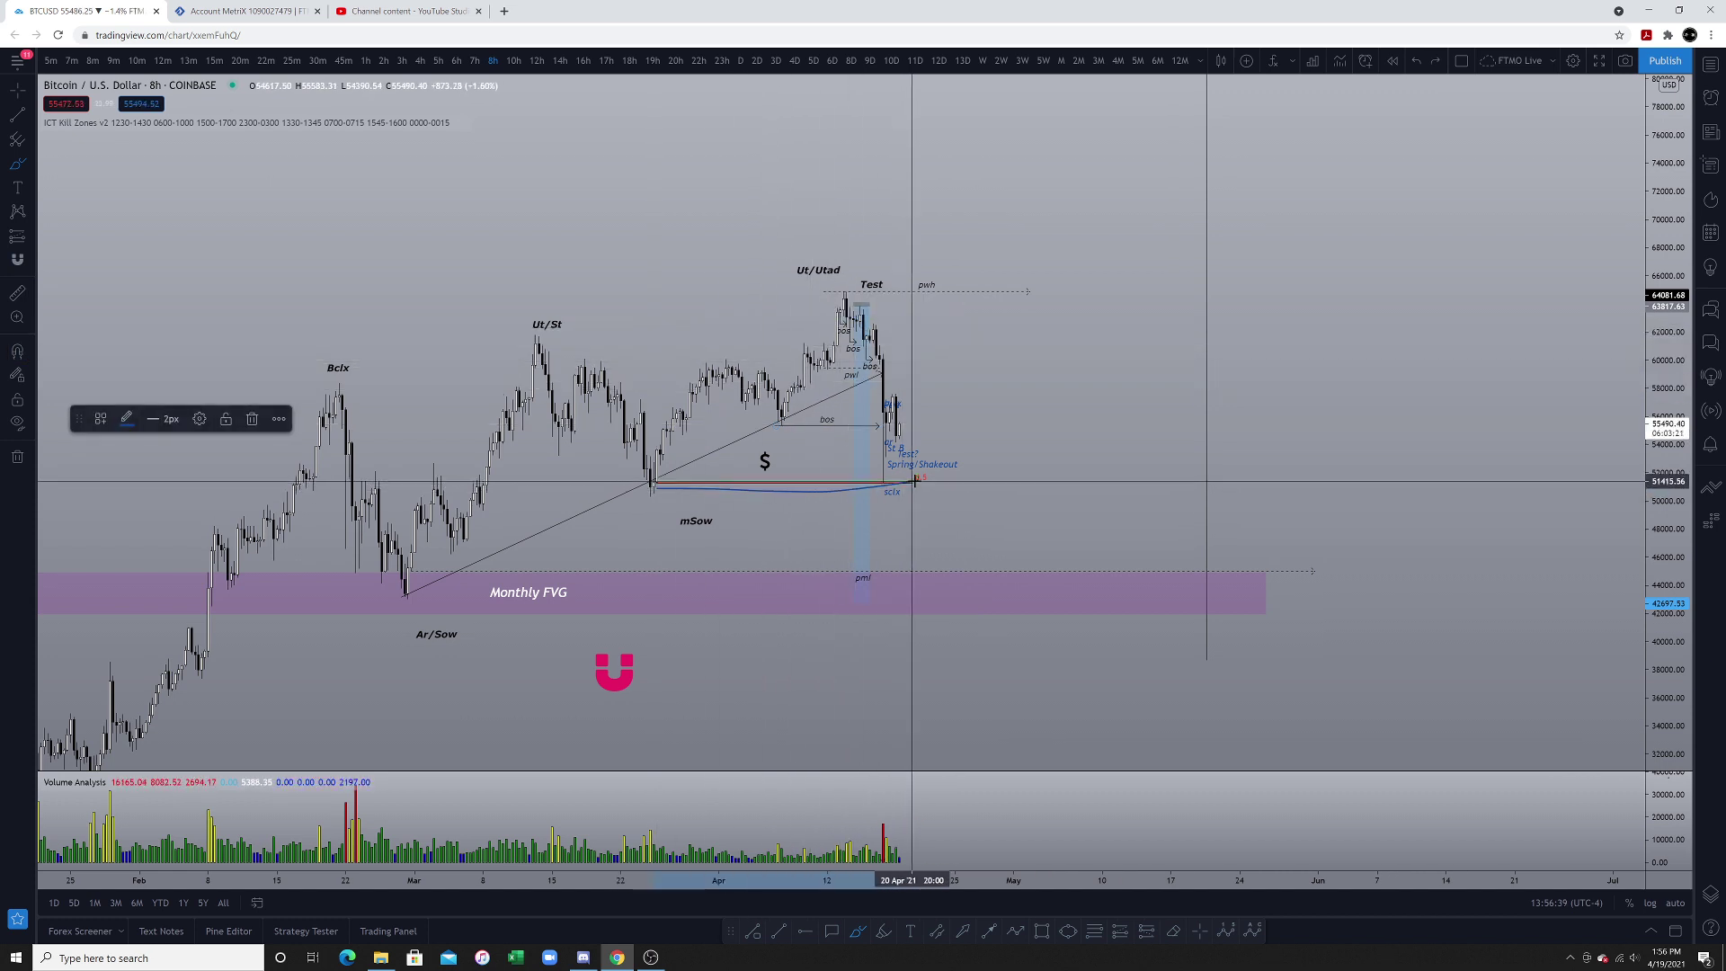
pyautogui.moveTo(696, 481); pyautogui.dragTo(691, 490)
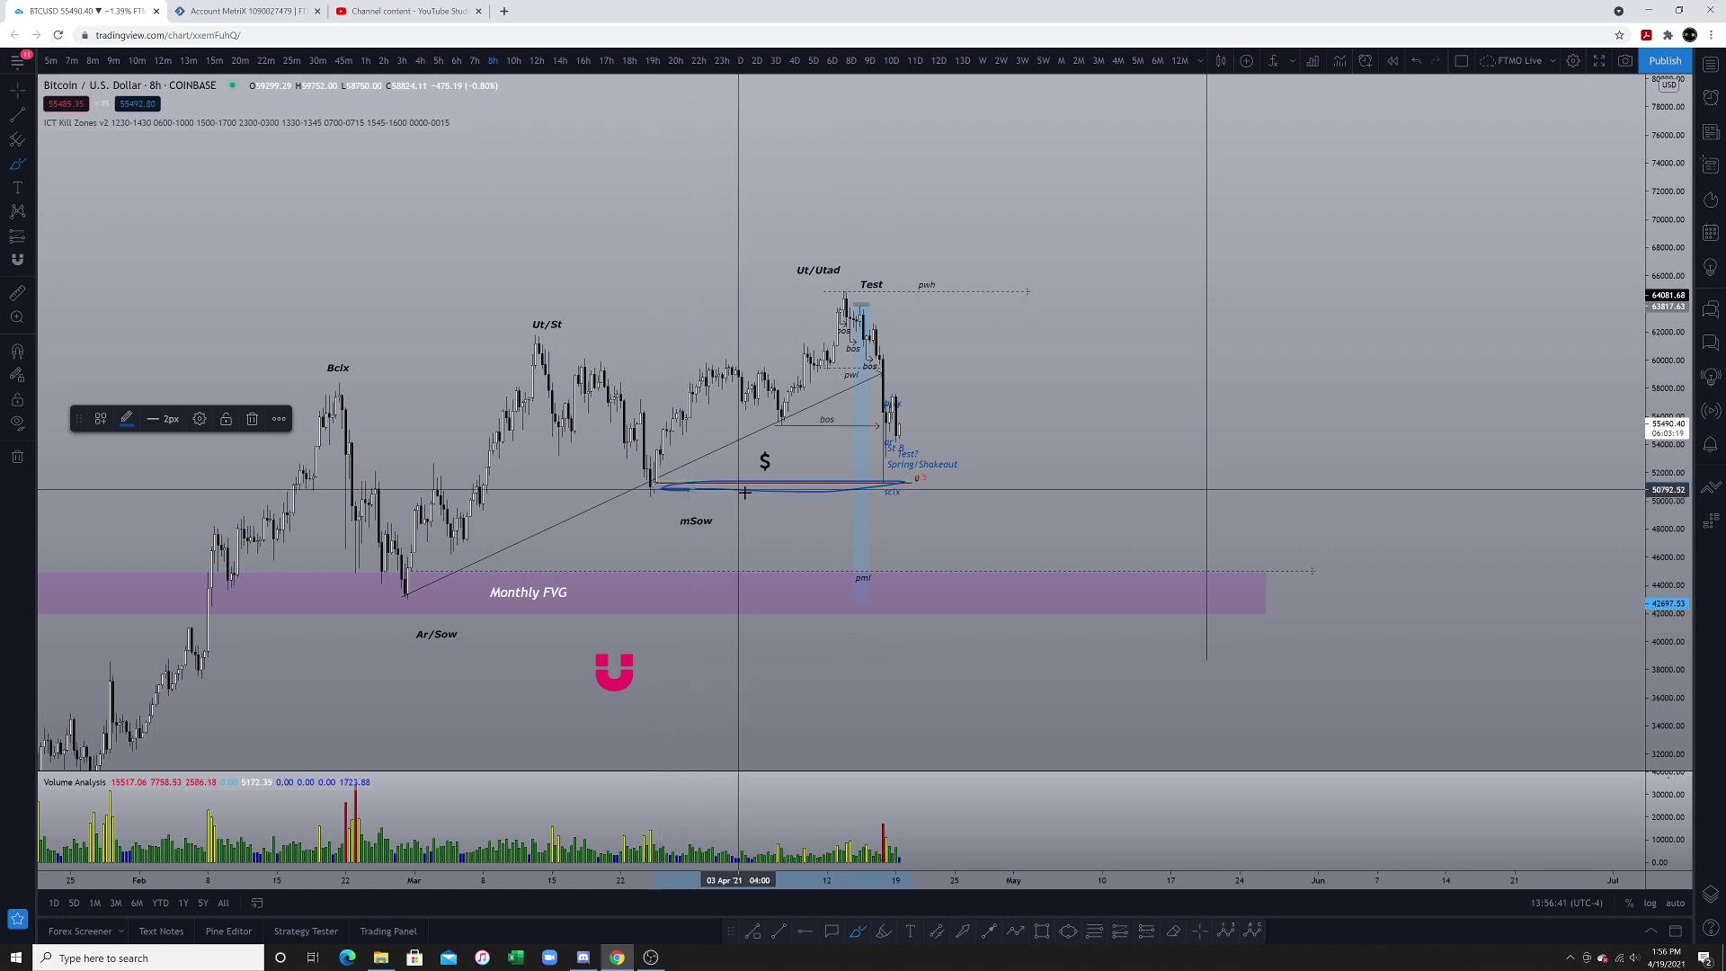
pyautogui.hotkey('ctrl', 'z')
pyautogui.moveTo(880, 489); pyautogui.dragTo(936, 421)
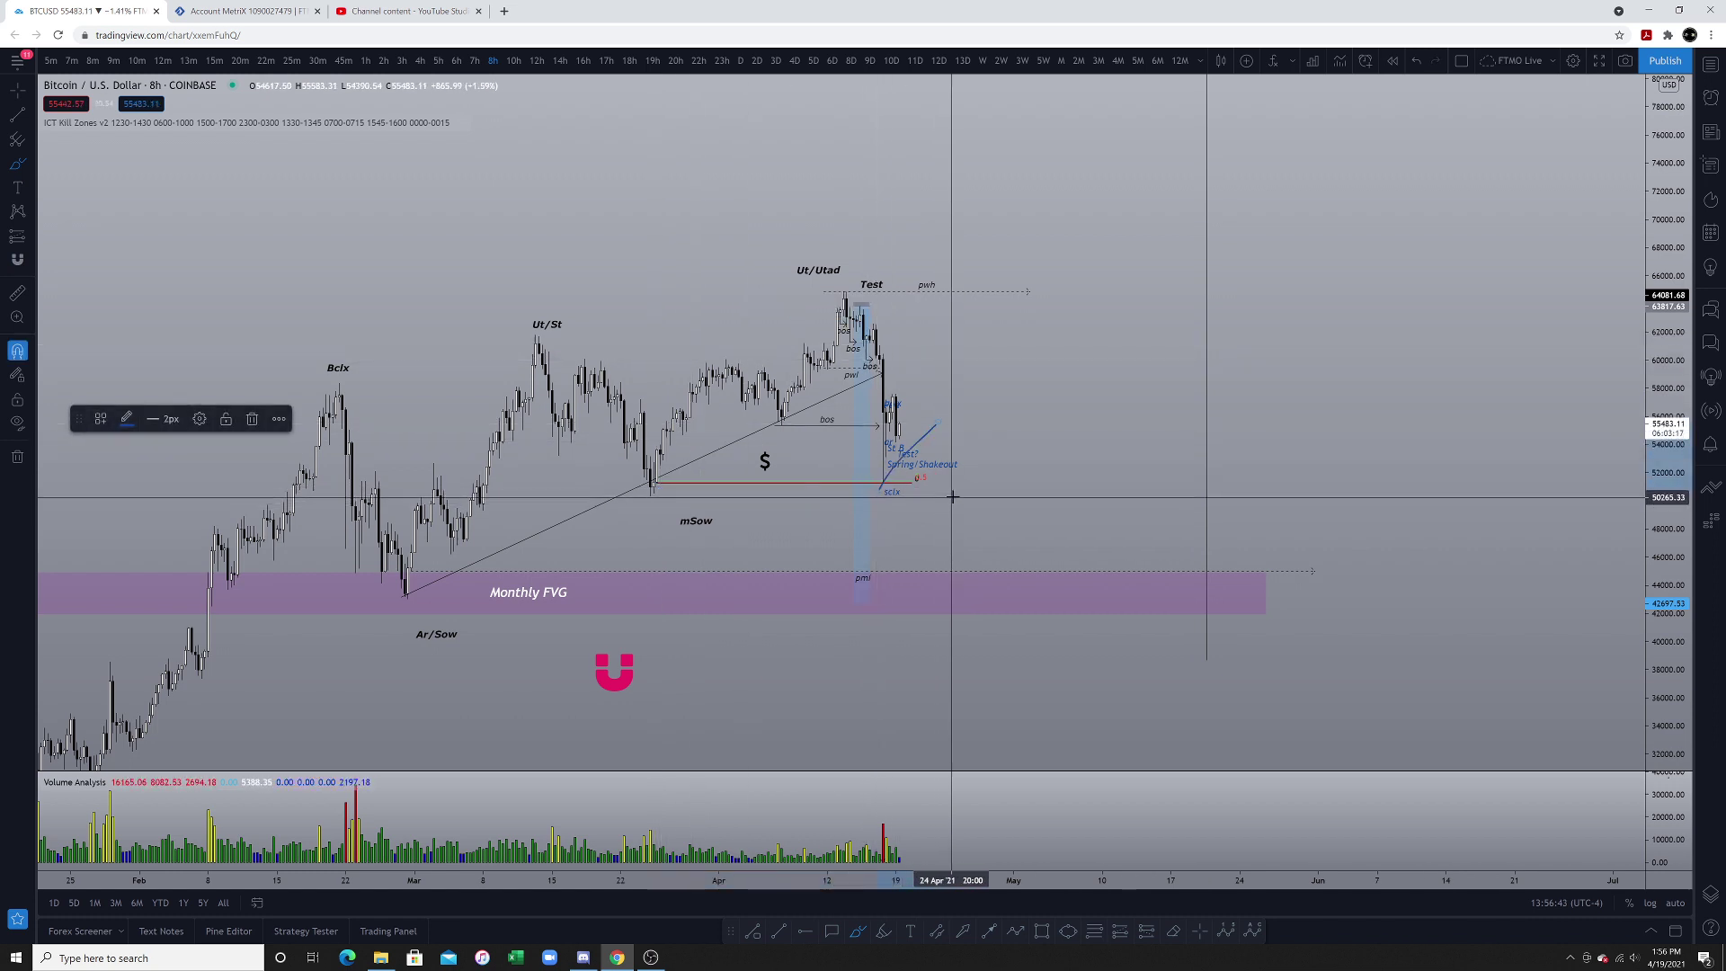
pyautogui.hotkey('ctrl', 'z')
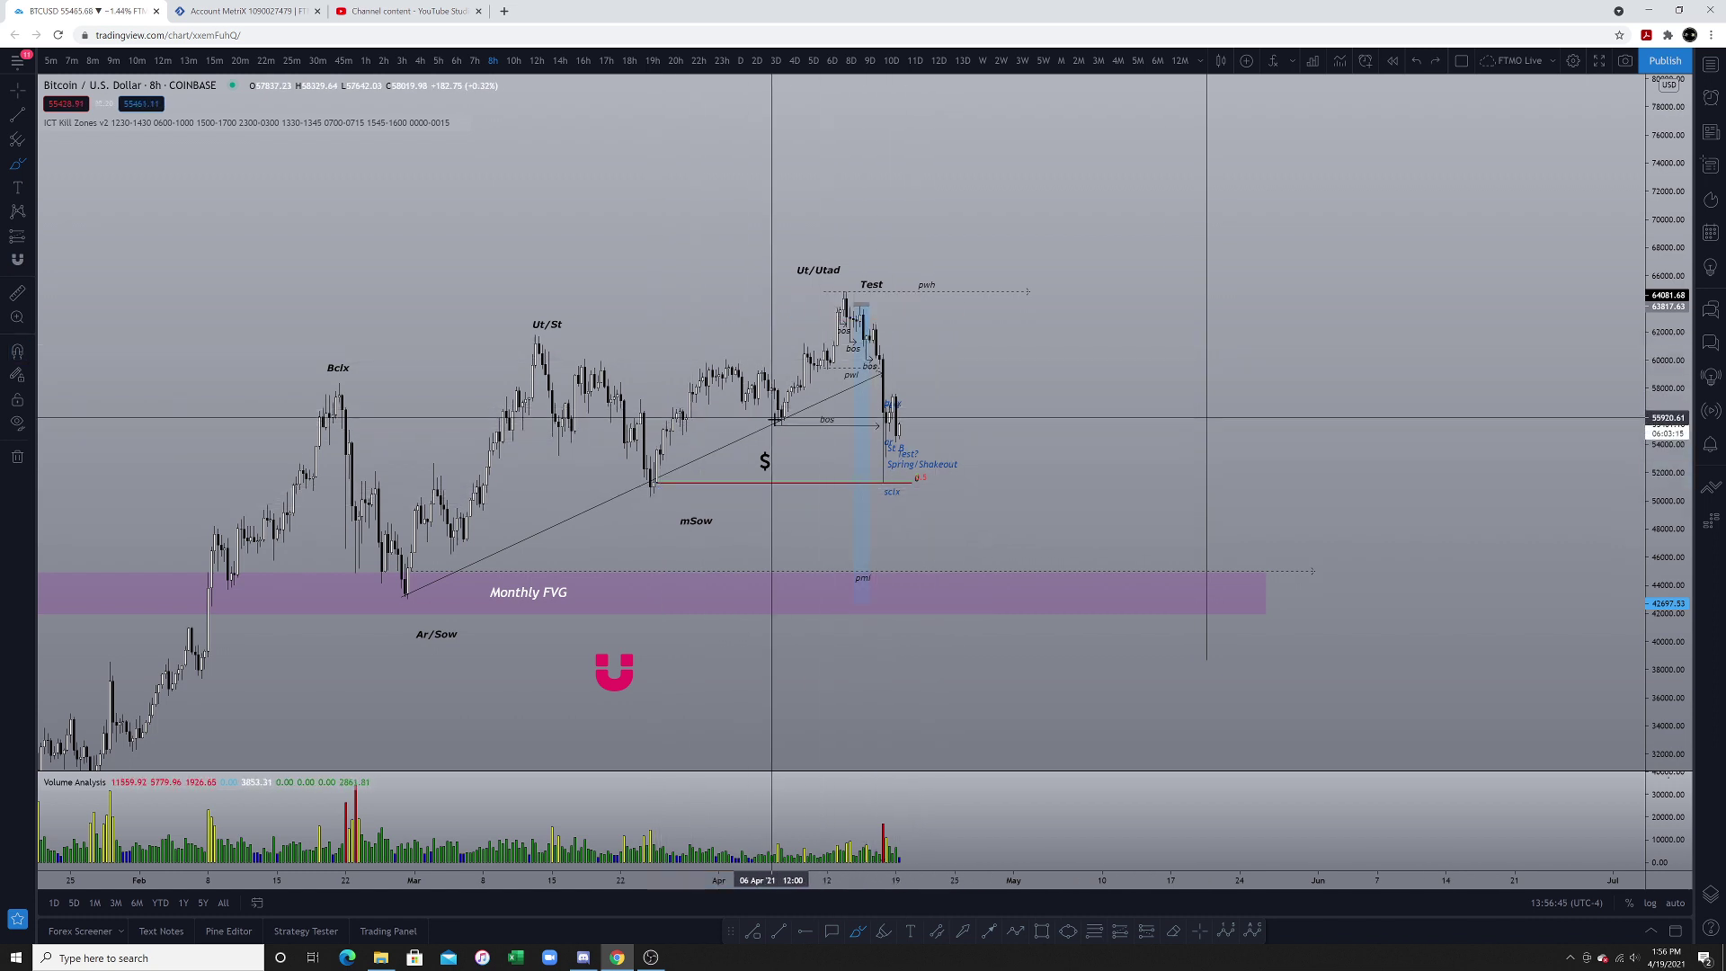
# Brush a small arc under the early-April swing low where the lower bos line starts.
pyautogui.moveTo(764, 413); pyautogui.dragTo(788, 428)
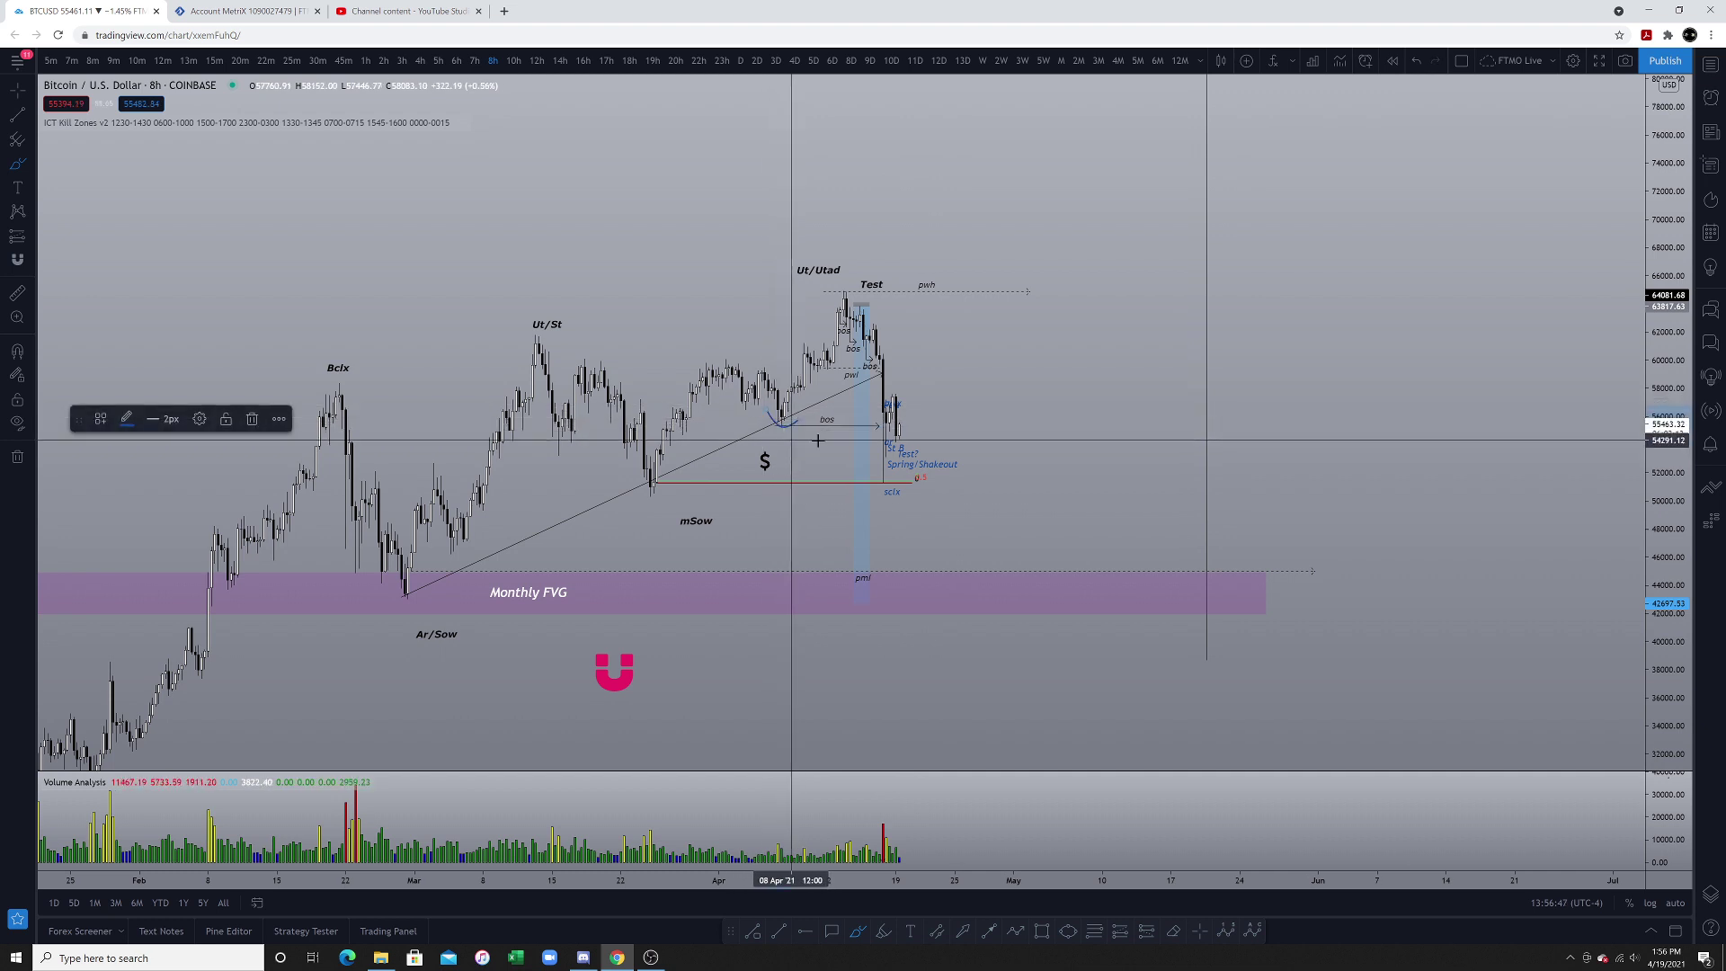
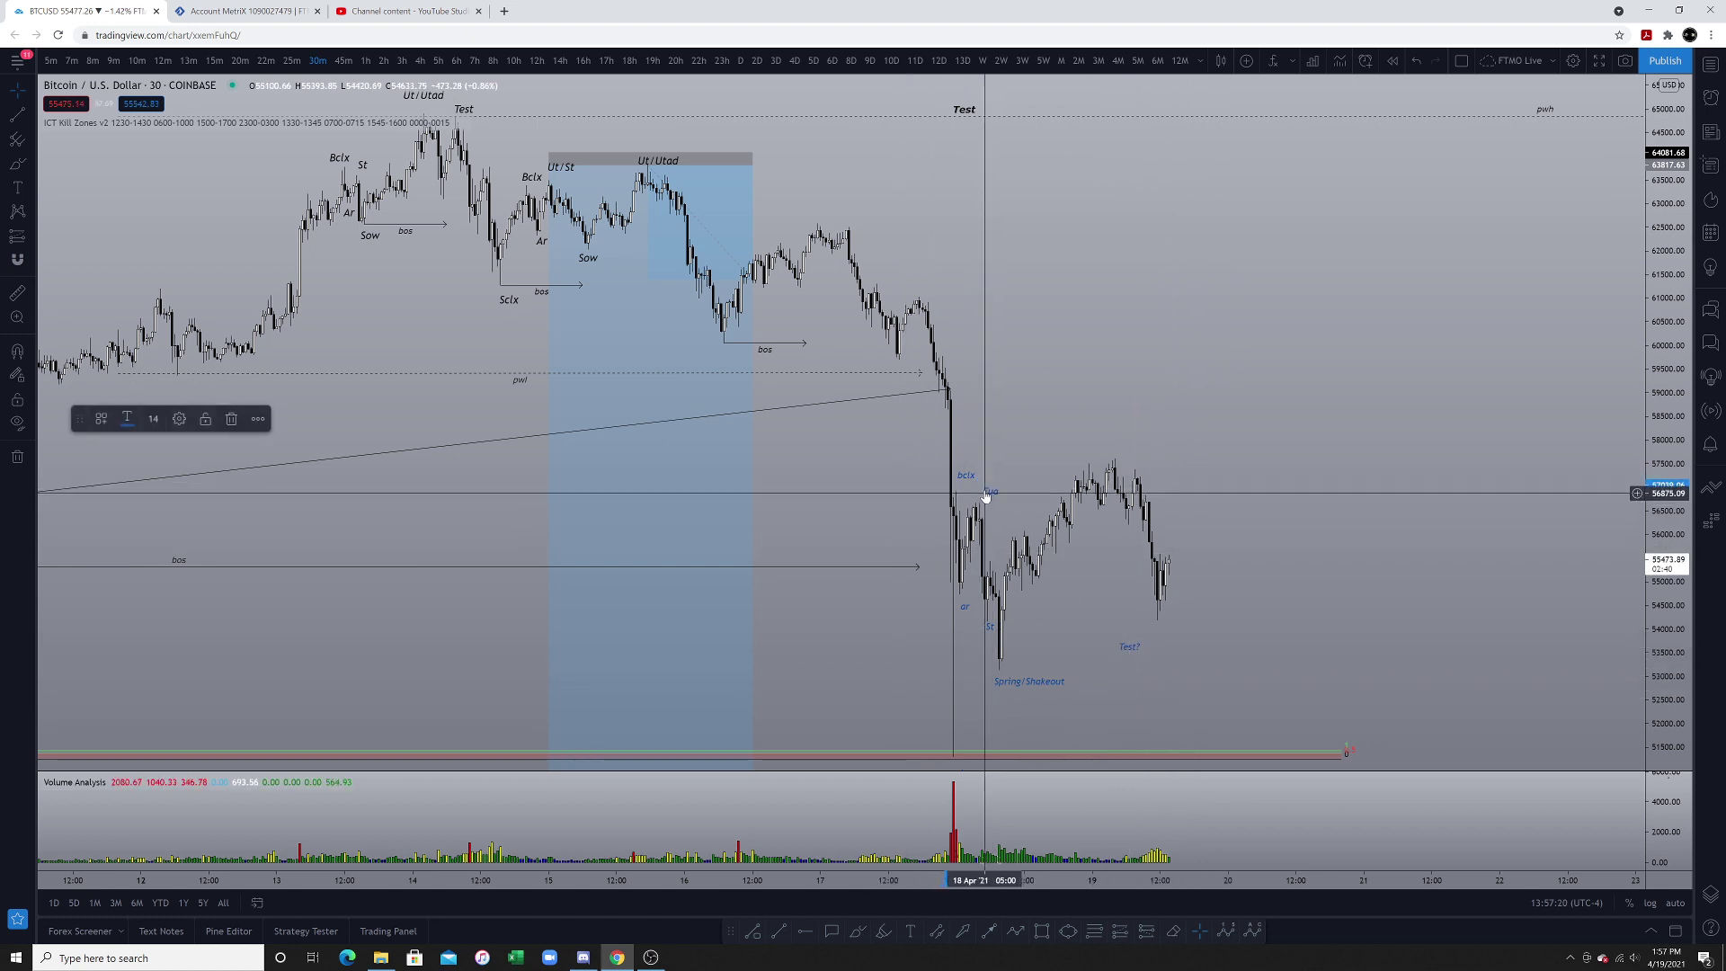
# Nudge the blue bclx label and the Ut/Utad label above the April 14 top slightly down toward their candles.
pyautogui.moveTo(972, 476); pyautogui.dragTo(970, 483)
pyautogui.click(987, 466)
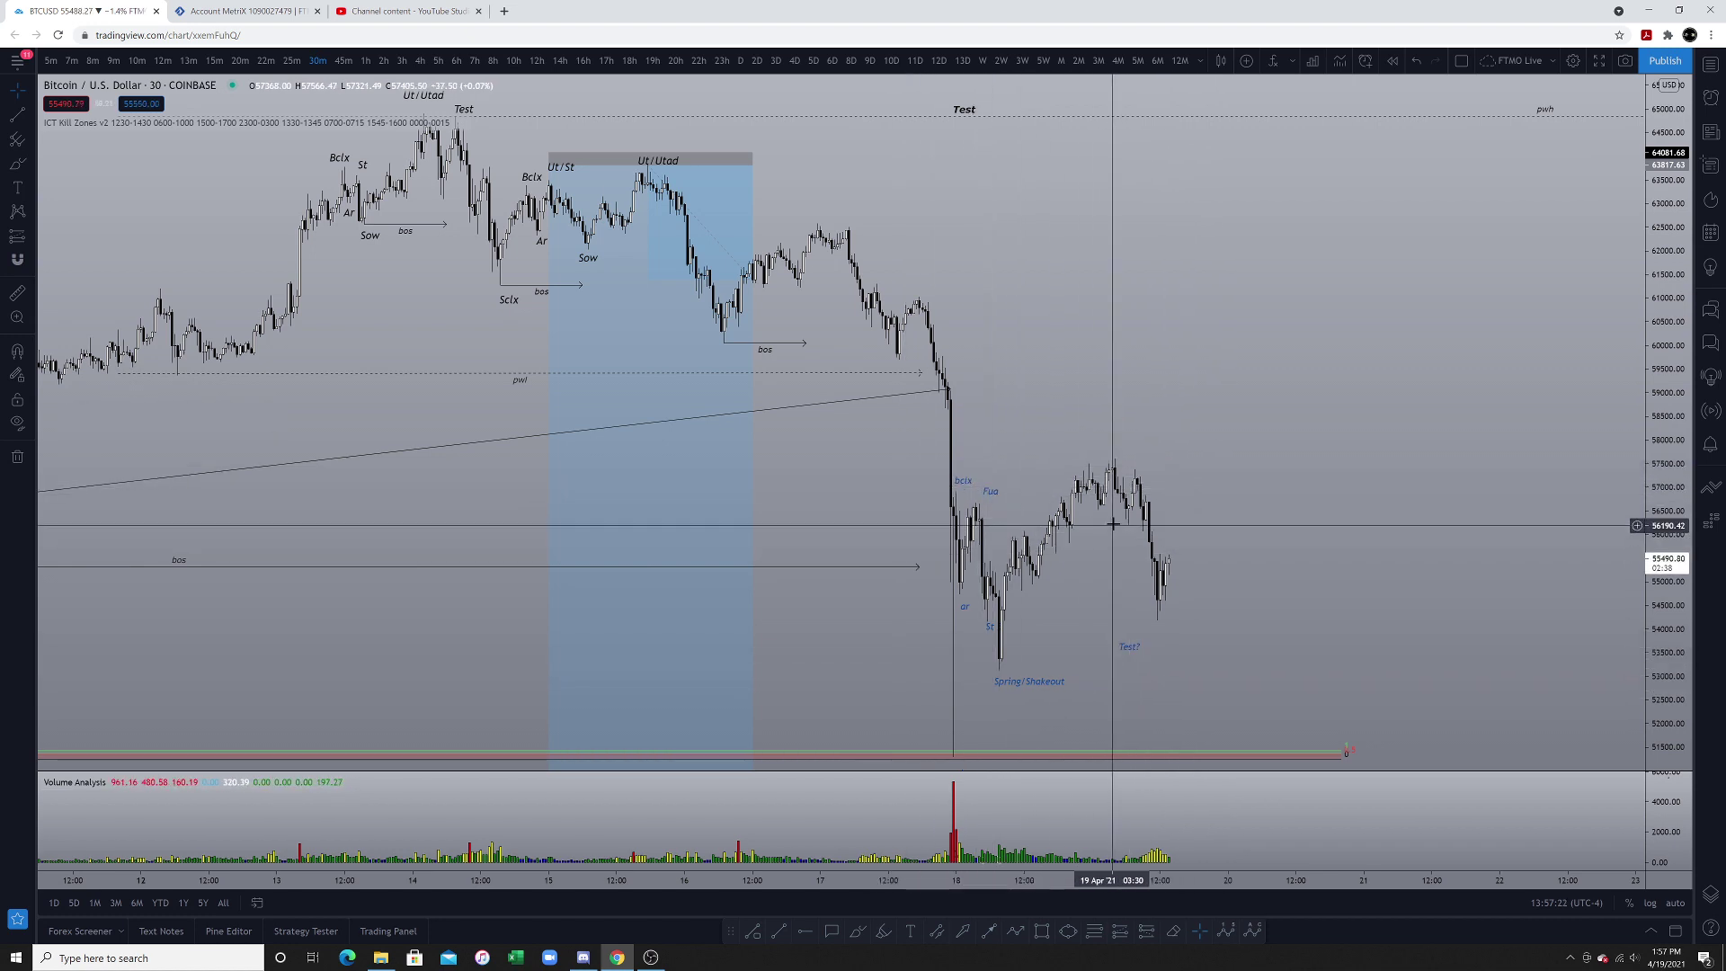
pyautogui.moveTo(1048, 359); pyautogui.dragTo(1385, 650)
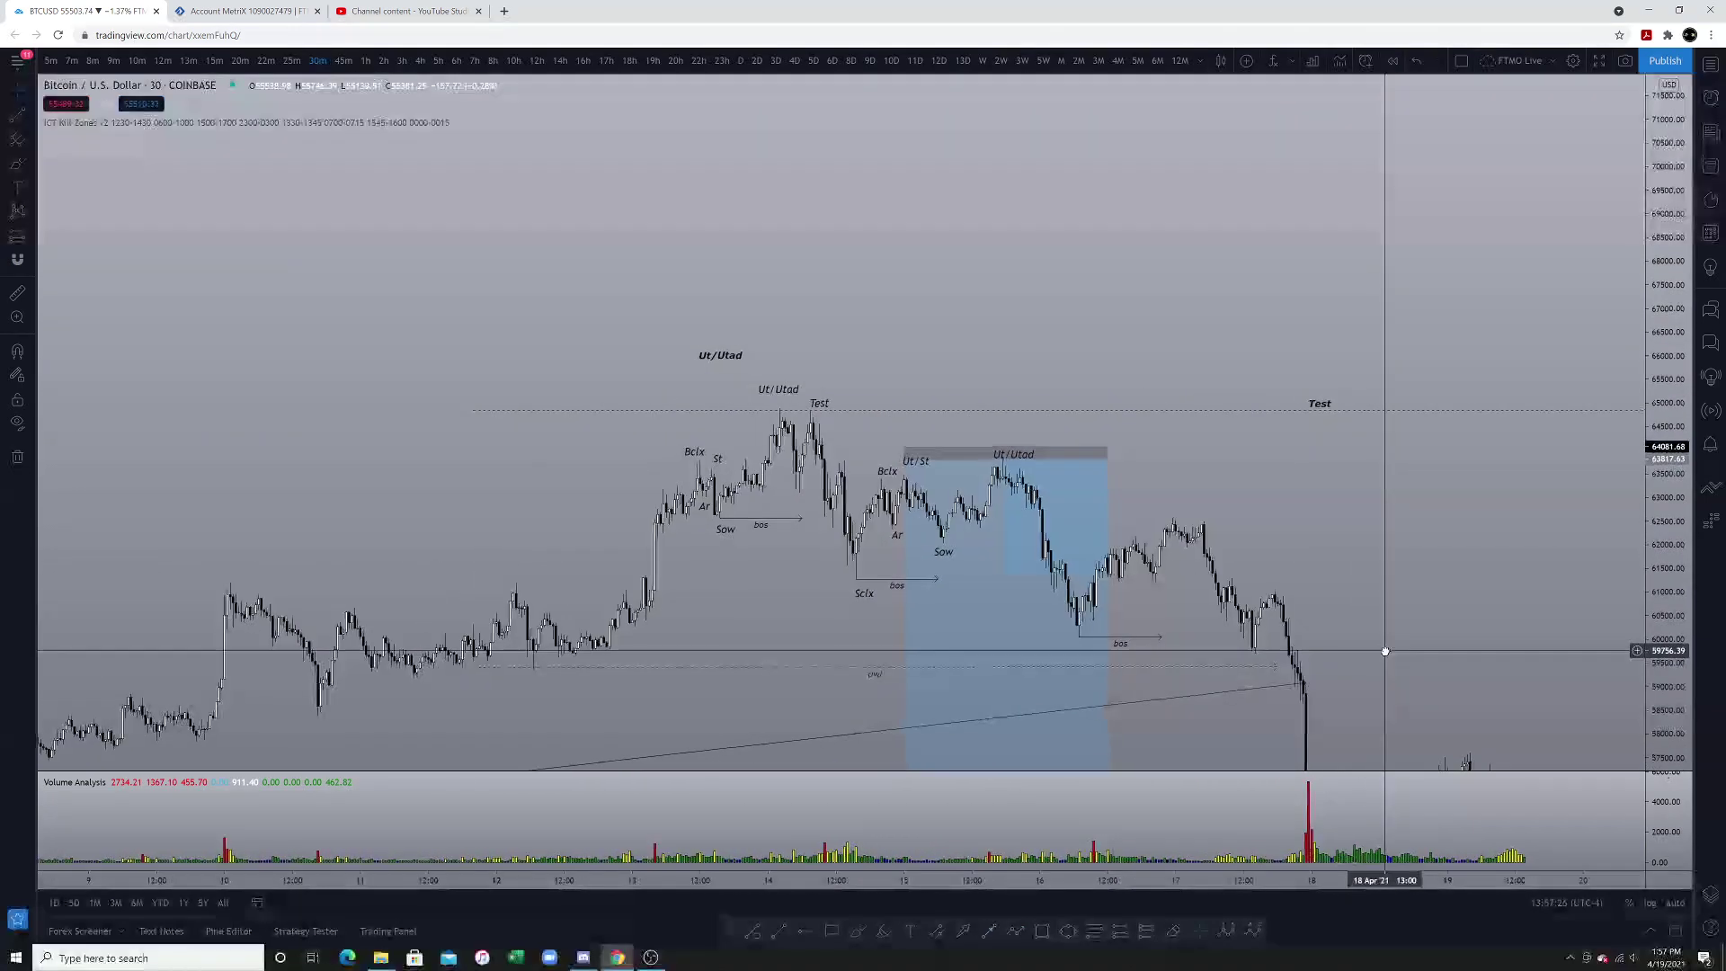
pyautogui.moveTo(808, 590); pyautogui.dragTo(908, 587)
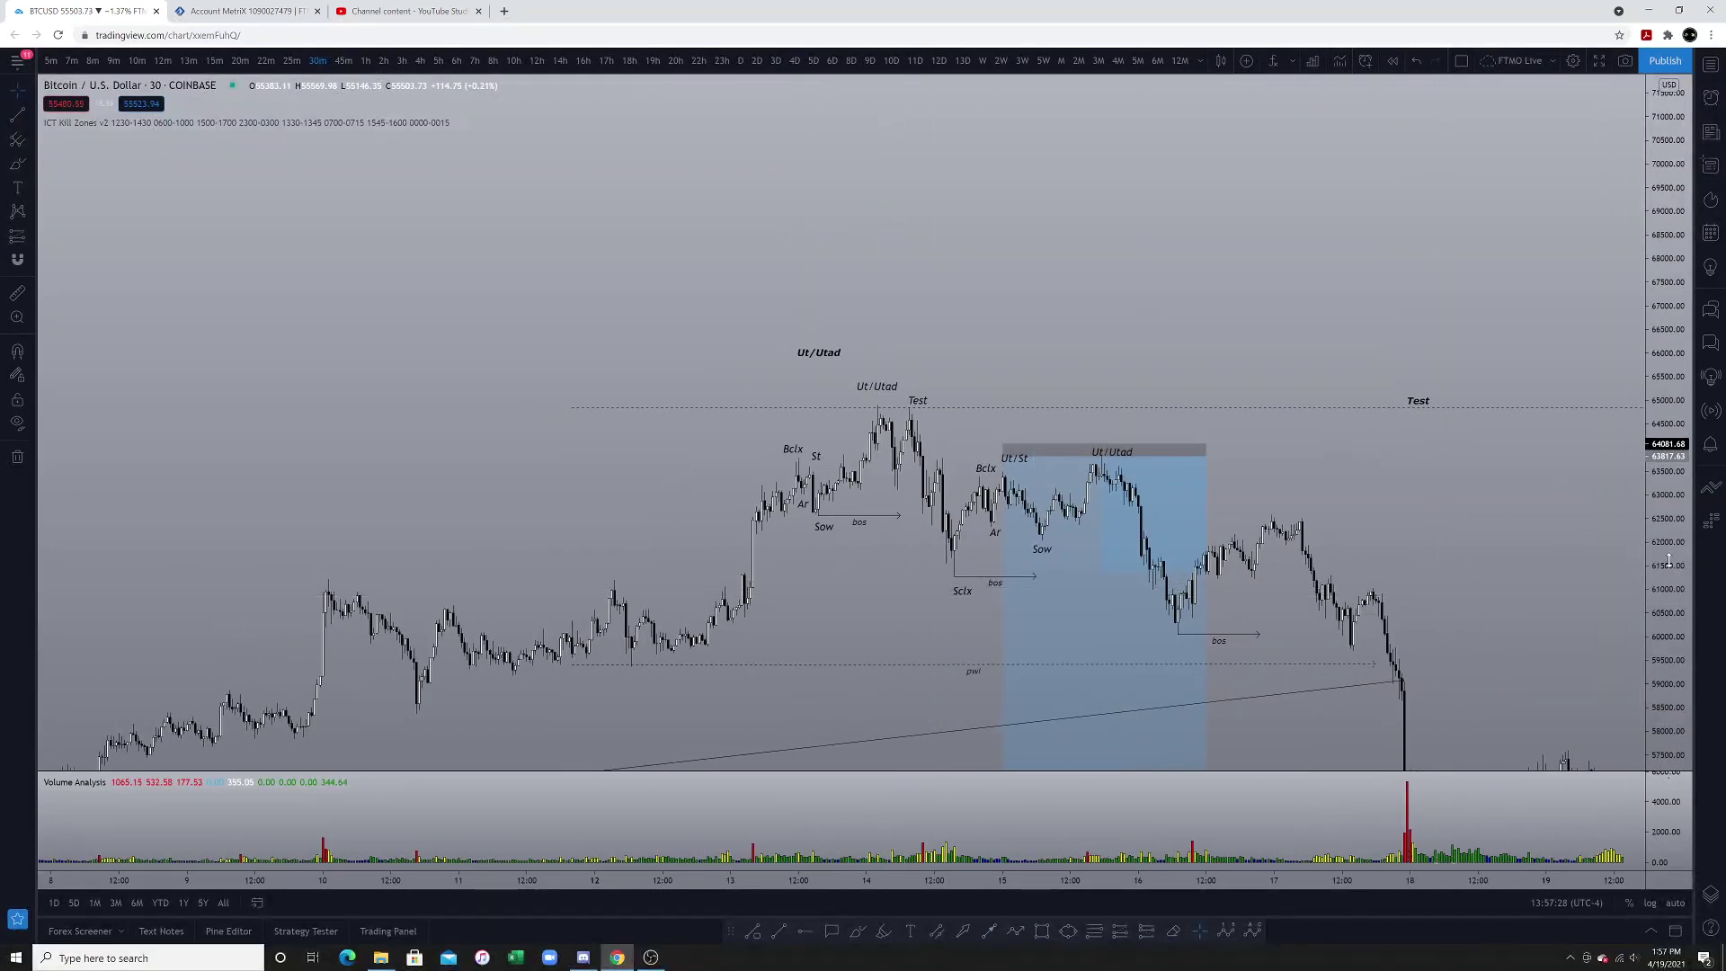
pyautogui.moveTo(1669, 560); pyautogui.dragTo(1669, 488)
pyautogui.moveTo(1456, 522); pyautogui.dragTo(1494, 458)
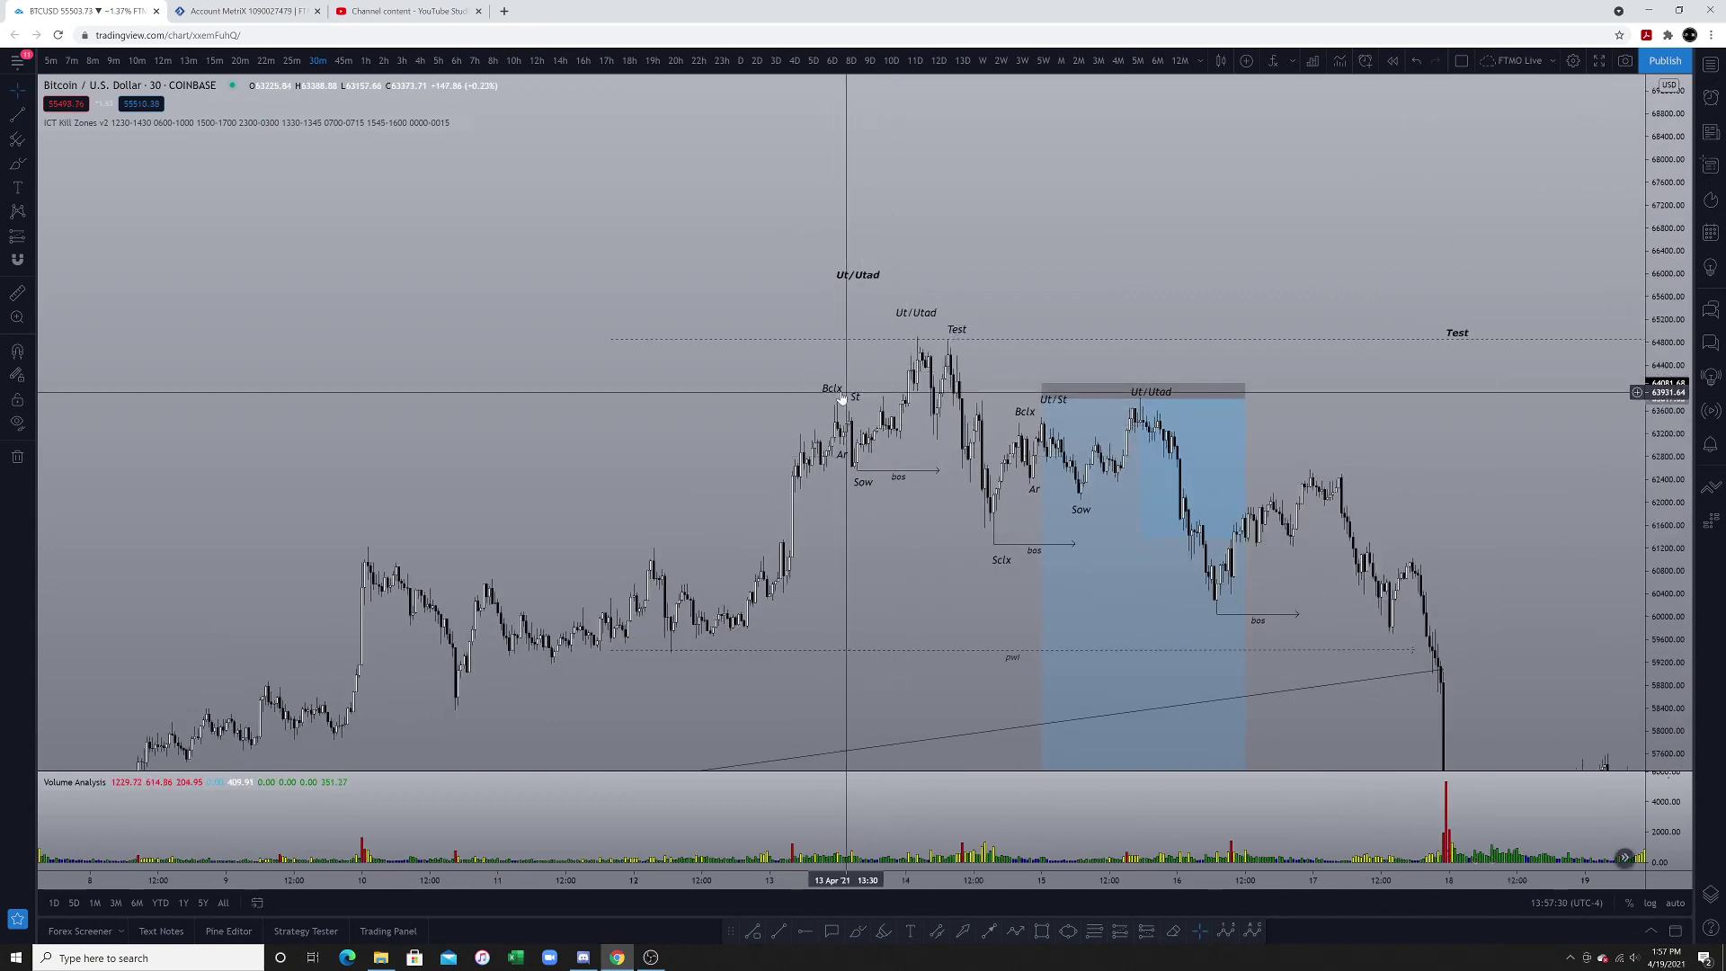
pyautogui.scroll(3, 838, 399)
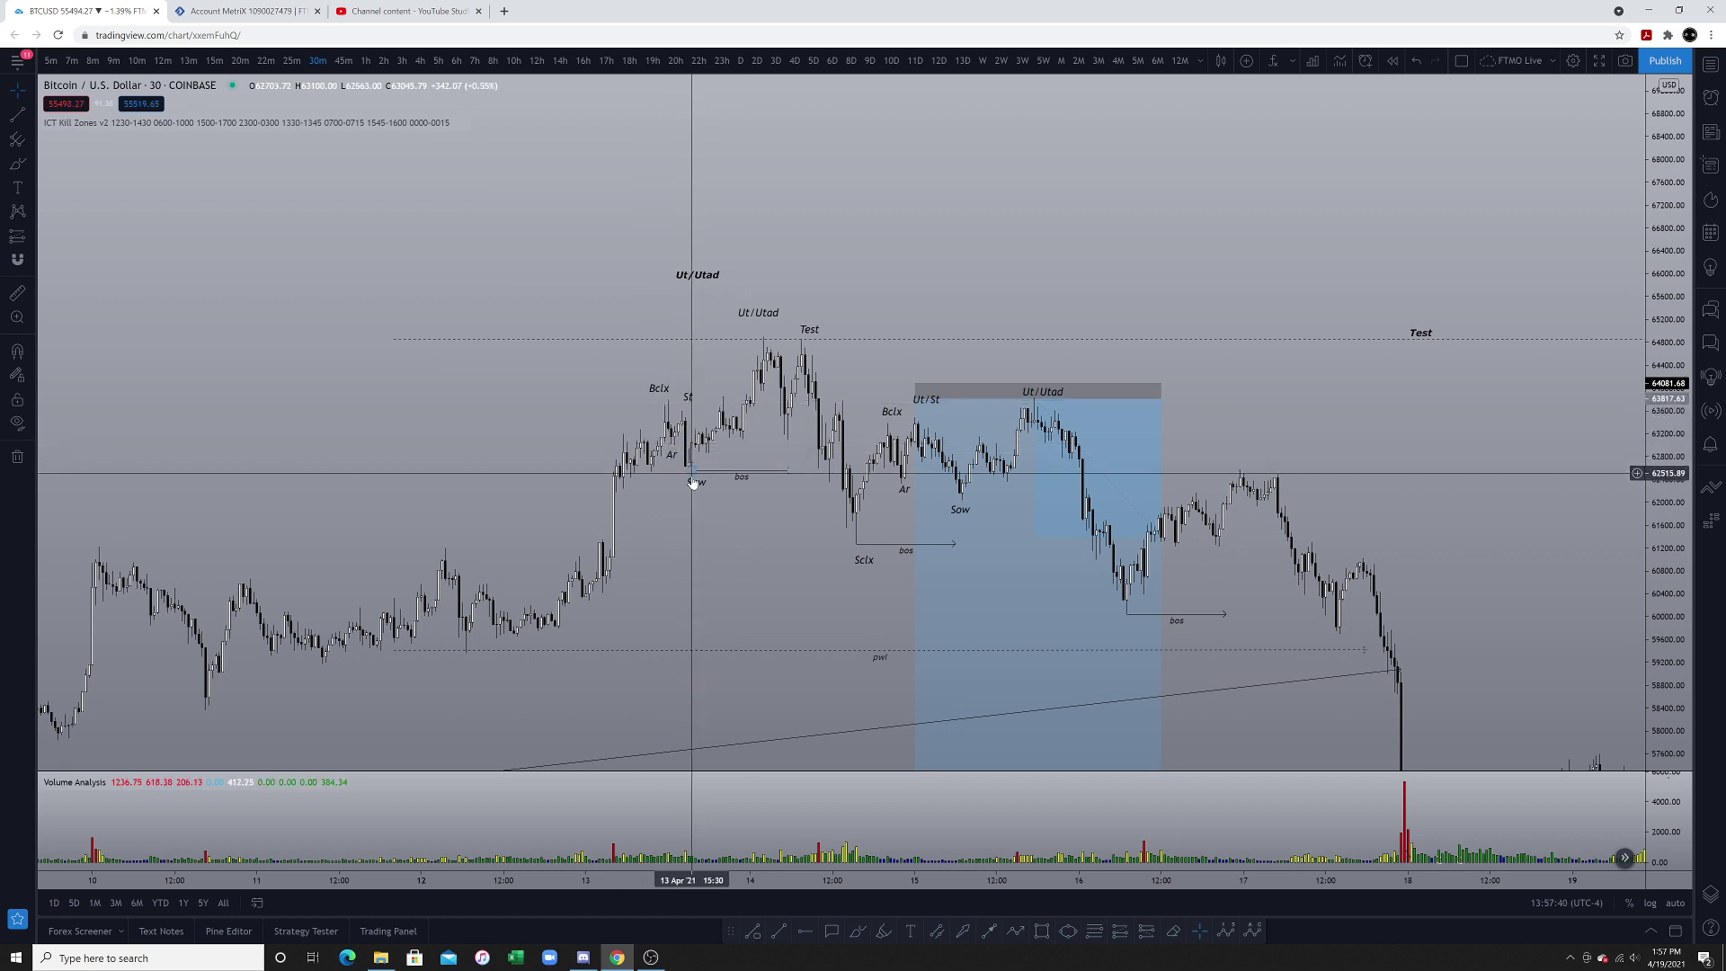
pyautogui.click(785, 310)
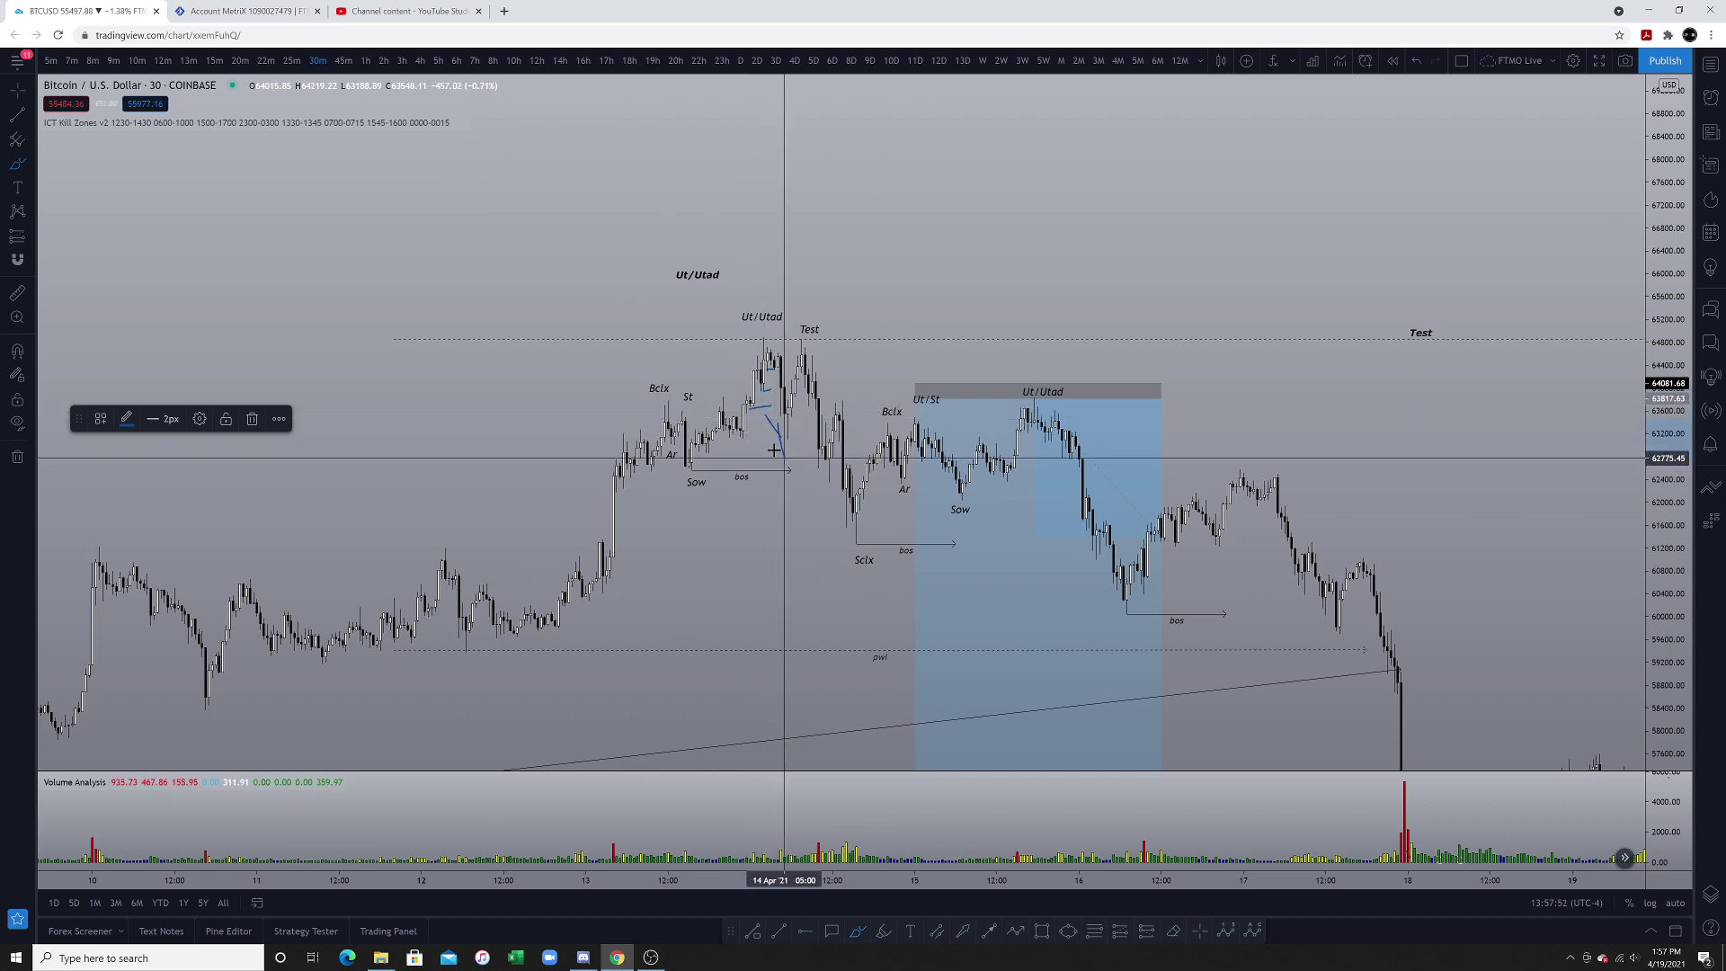
# Brush short strokes beneath the April 14 Ut/Utad top and a small arc at its high, undoing them.
pyautogui.moveTo(774, 449); pyautogui.dragTo(769, 444)
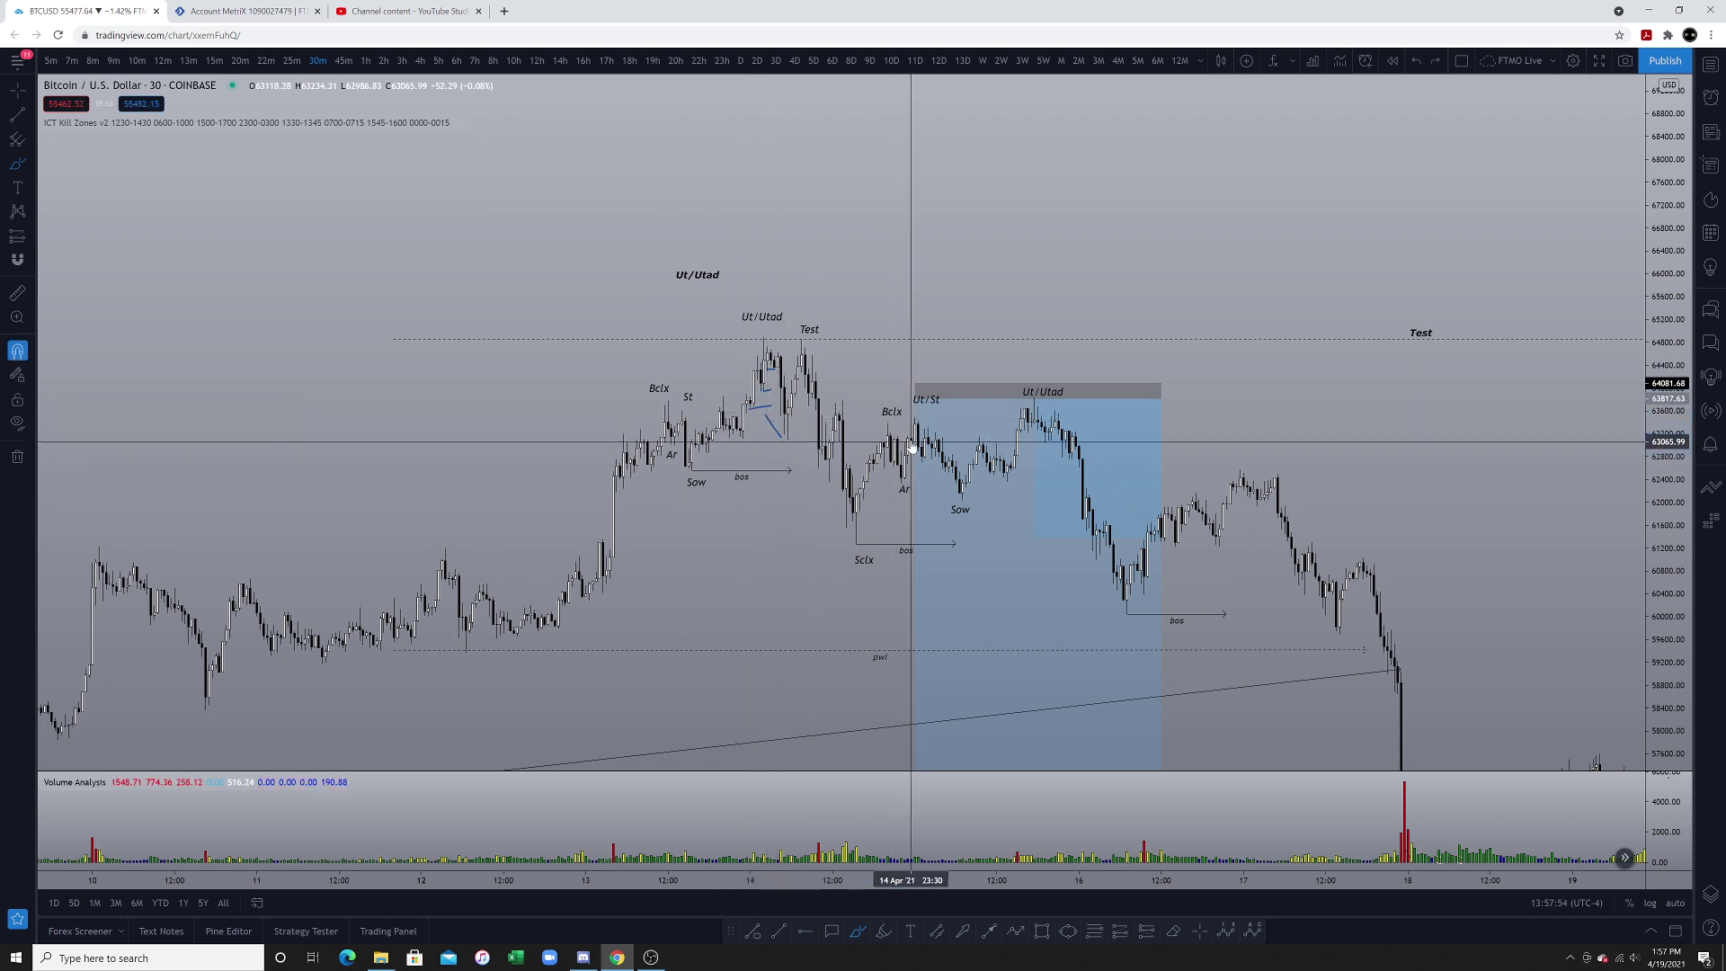
pyautogui.hotkey('ctrl', 'z')
pyautogui.moveTo(770, 334); pyautogui.dragTo(777, 362)
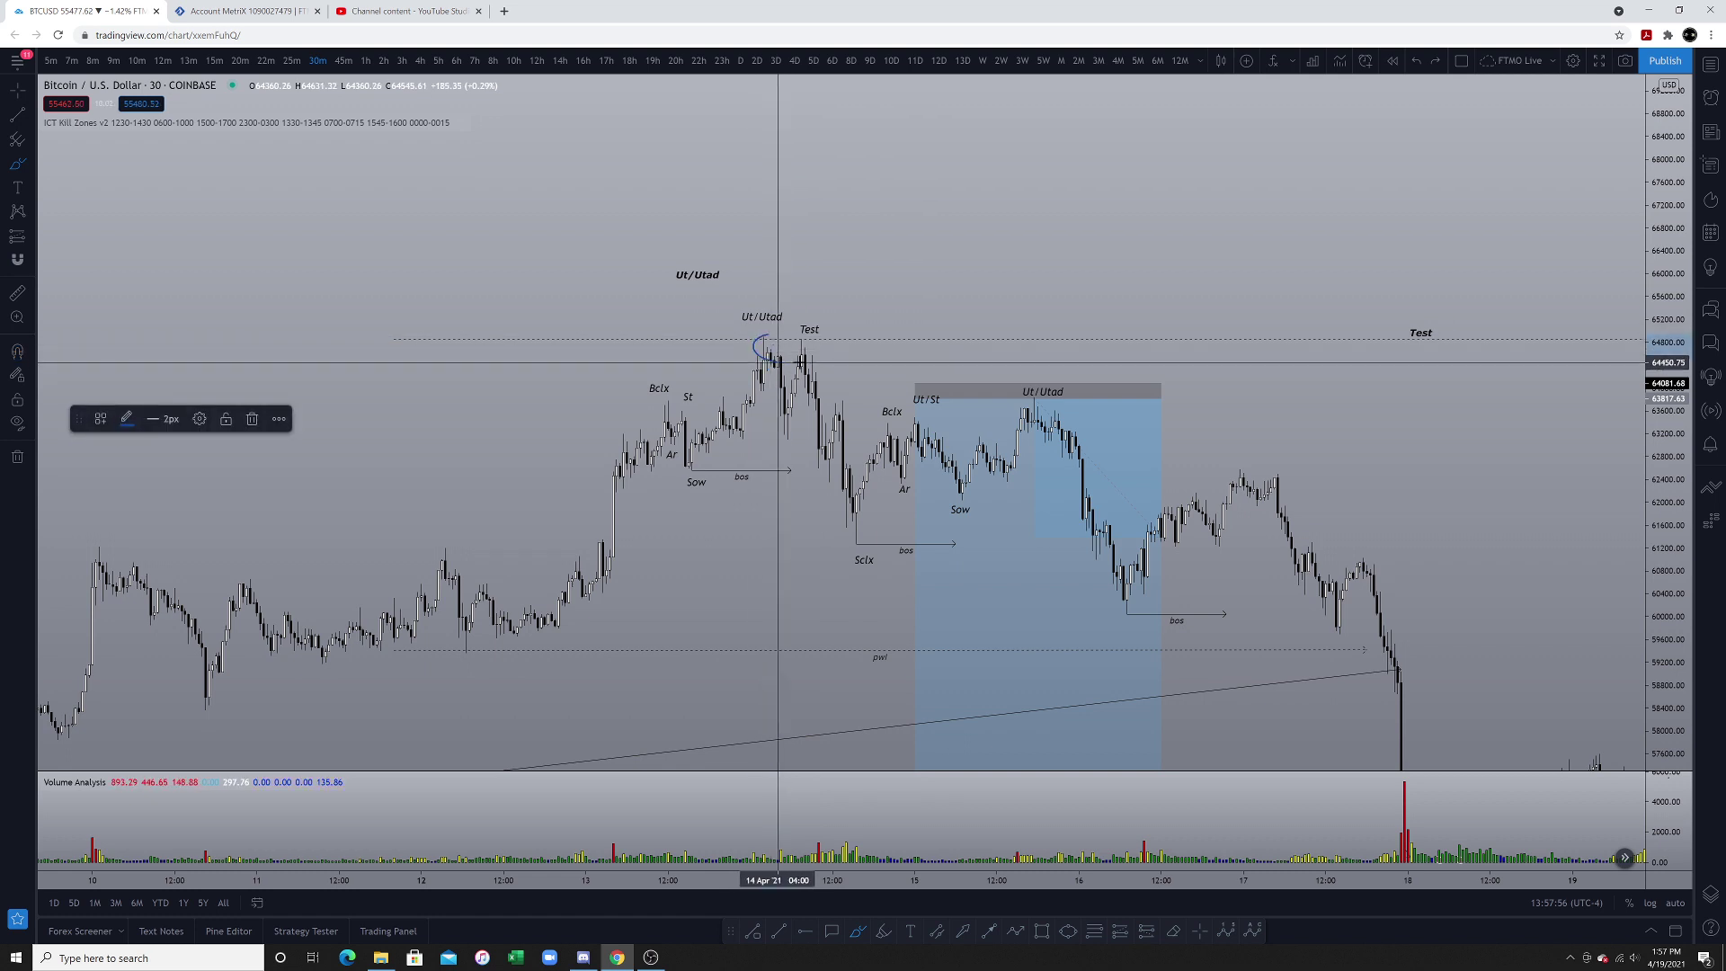
pyautogui.hotkey('ctrl', 'z')
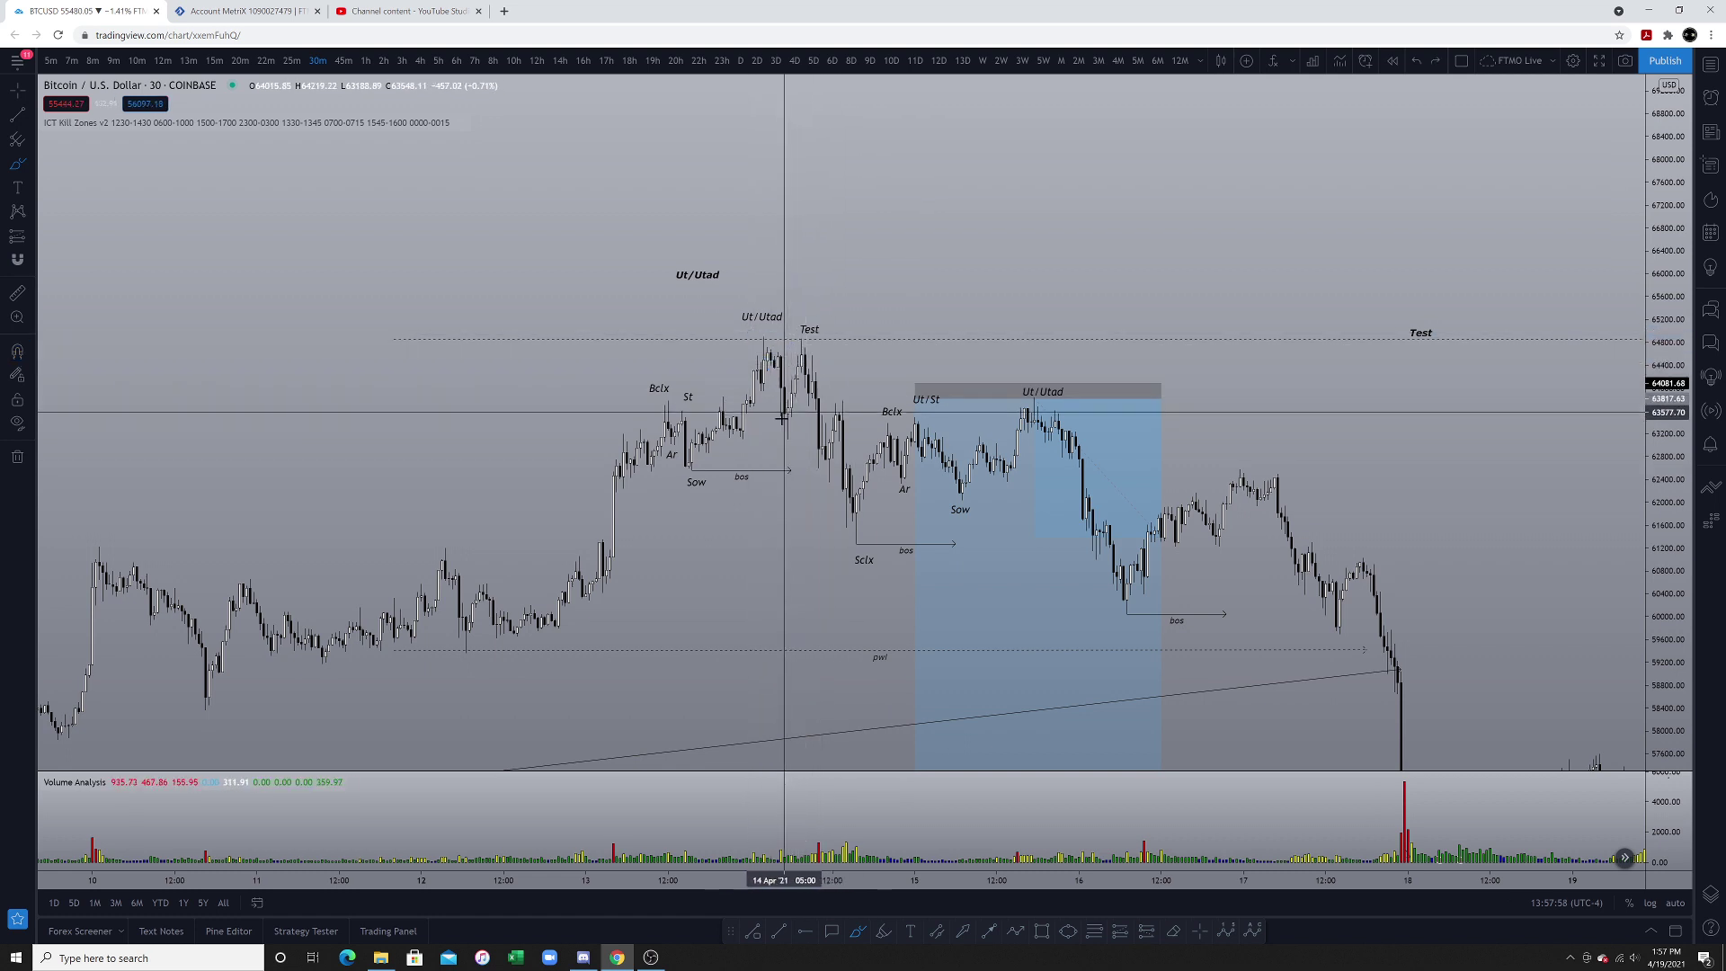
# Brush a rising stroke toward the Test high and an underline along the Sow bos line, undoing both.
pyautogui.moveTo(782, 424); pyautogui.dragTo(805, 361)
pyautogui.moveTo(835, 490)
pyautogui.mouseDown()
pyautogui.moveTo(851, 513)
pyautogui.moveTo(791, 477)
pyautogui.mouseUp()
pyautogui.hotkey('ctrl', 'z')
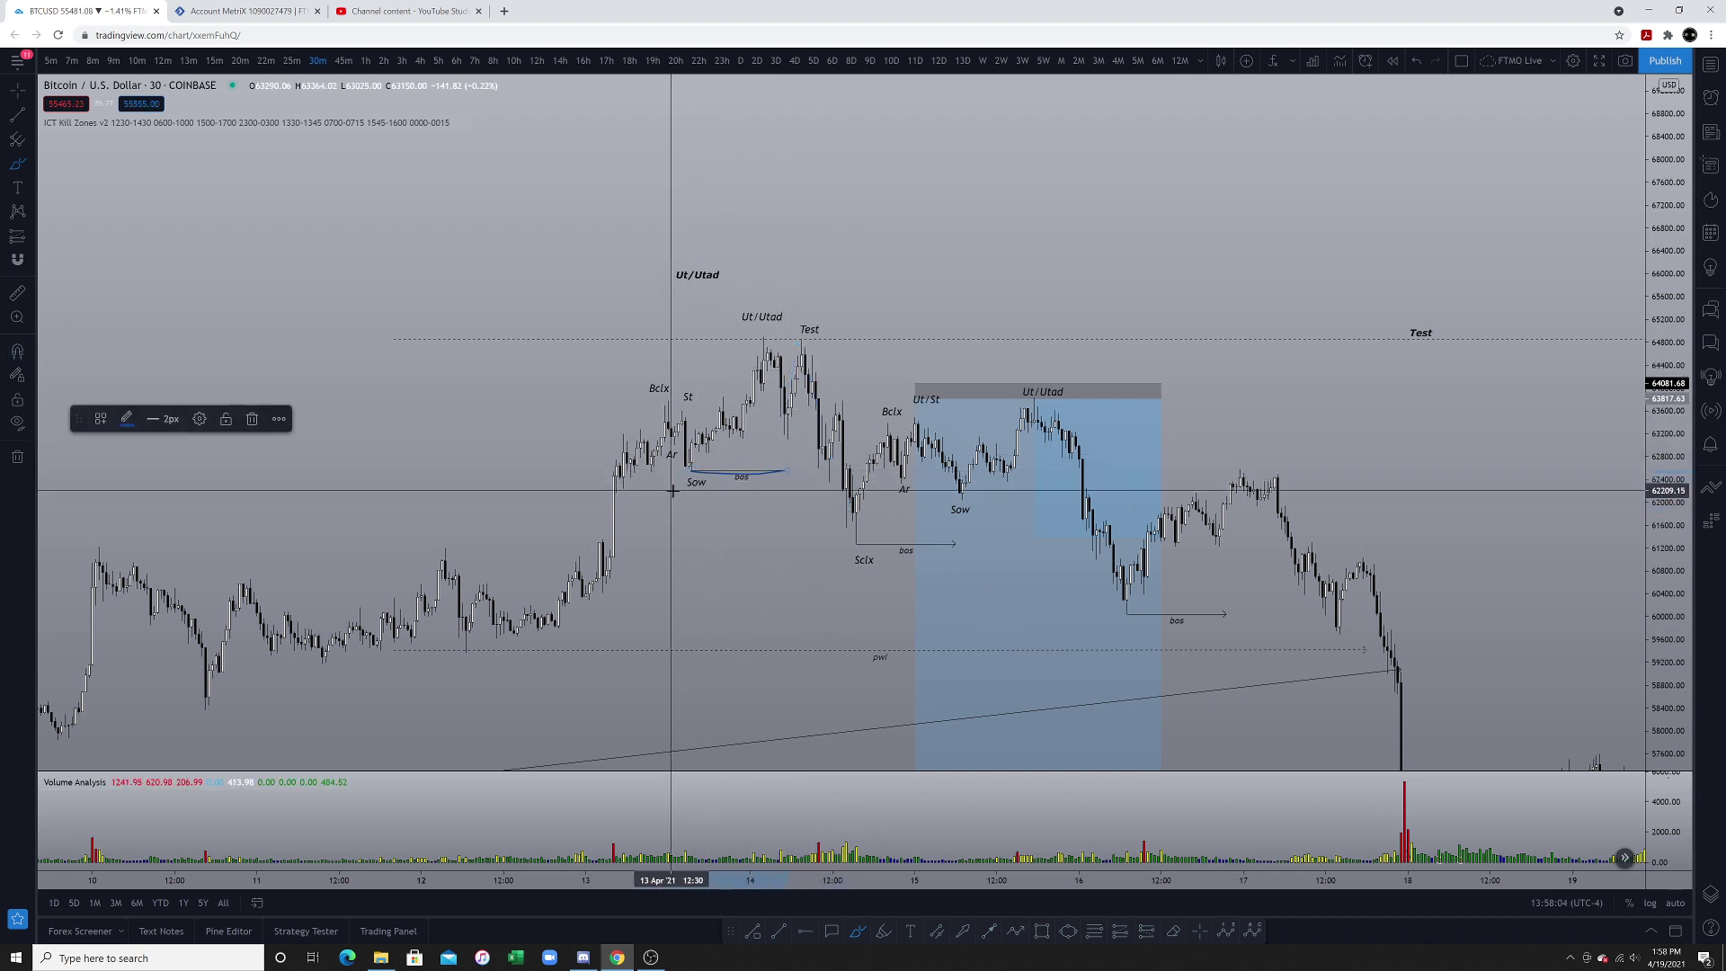
pyautogui.hotkey('ctrl', 'z')
# Brush a stroke across the Ut/Utad and Test tops and crossing strokes over the Sow bos line, undoing them.
pyautogui.moveTo(826, 320); pyautogui.dragTo(721, 393)
pyautogui.hotkey('ctrl', 'z')
pyautogui.moveTo(669, 471)
pyautogui.mouseDown()
pyautogui.moveTo(796, 481)
pyautogui.moveTo(815, 465)
pyautogui.mouseUp()
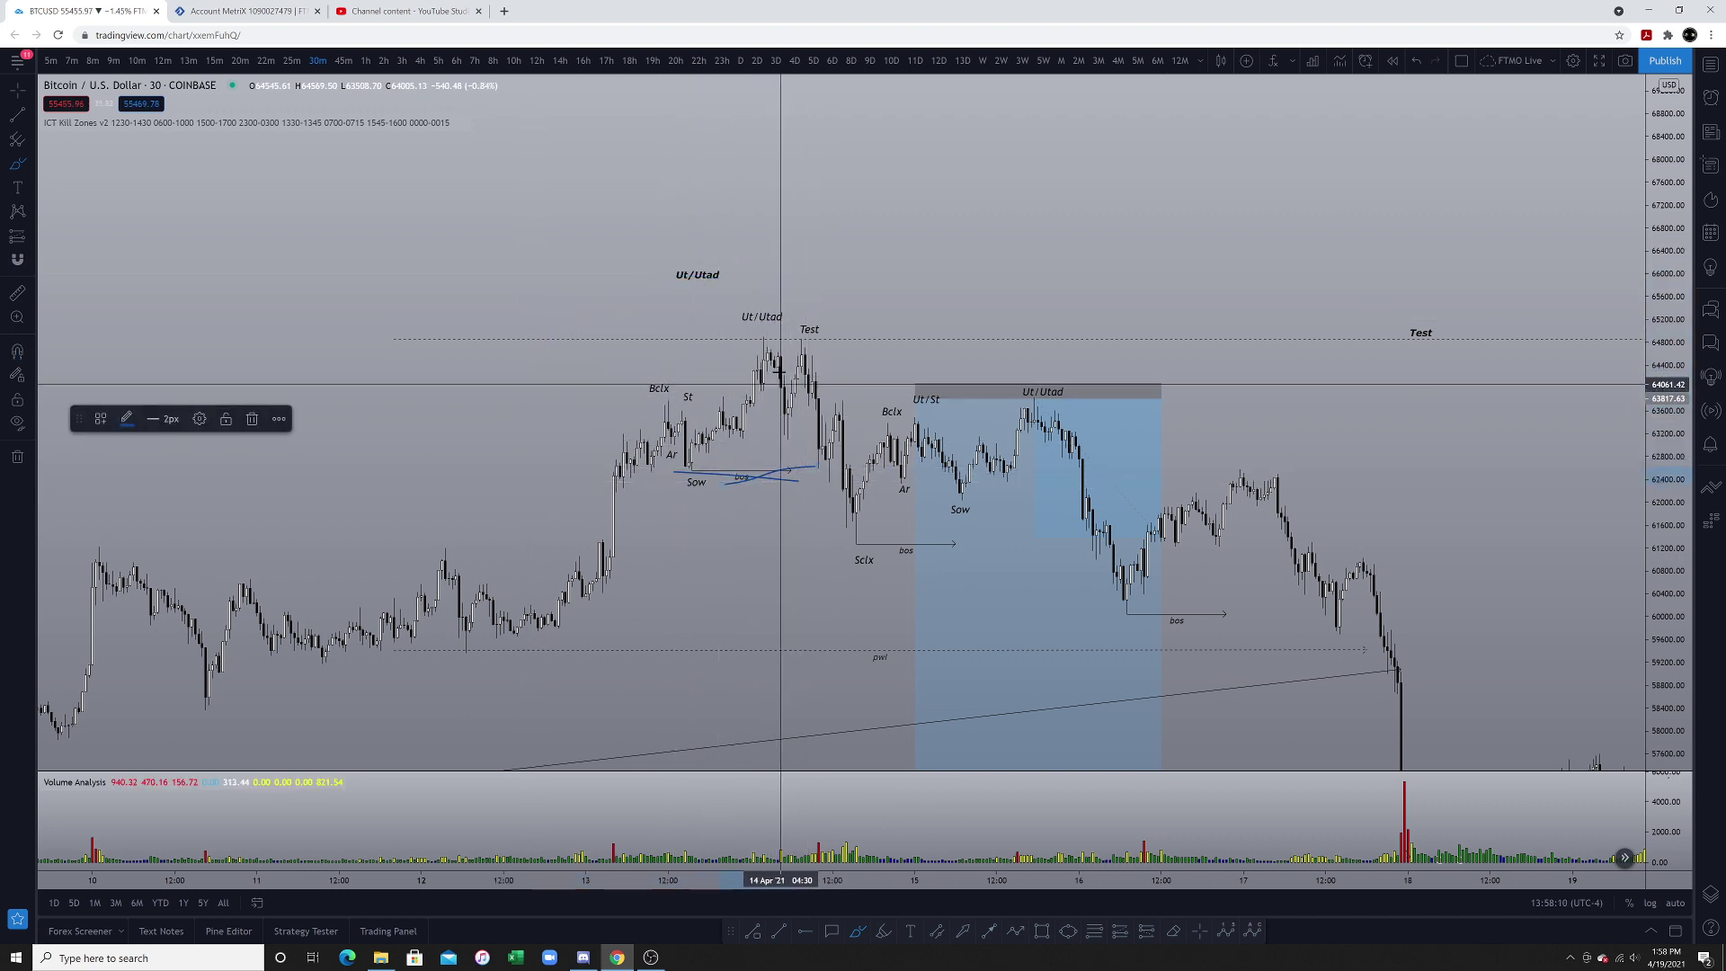
pyautogui.press('ctrl')
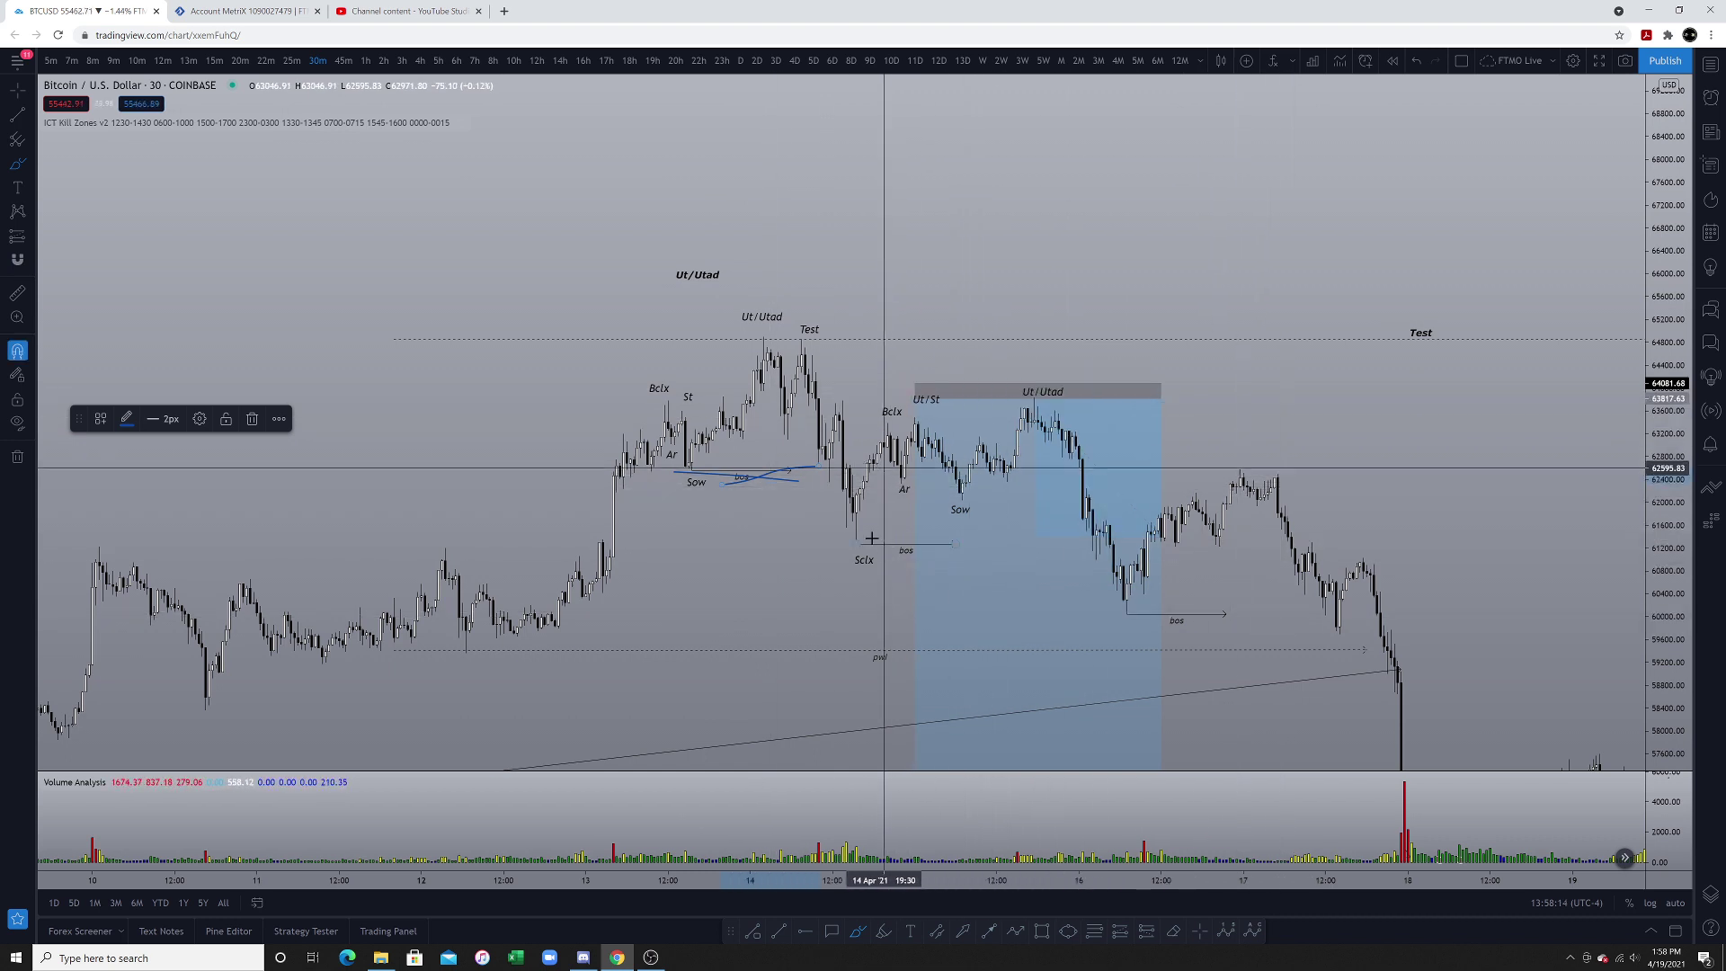
pyautogui.hotkey('ctrl', 'z')
# Brush a wavy rising path from the Sclx low past the short position and a dot at that low, removing both.
pyautogui.moveTo(852, 526)
pyautogui.mouseDown()
pyautogui.moveTo(924, 455)
pyautogui.moveTo(1113, 396)
pyautogui.moveTo(1143, 225)
pyautogui.mouseUp()
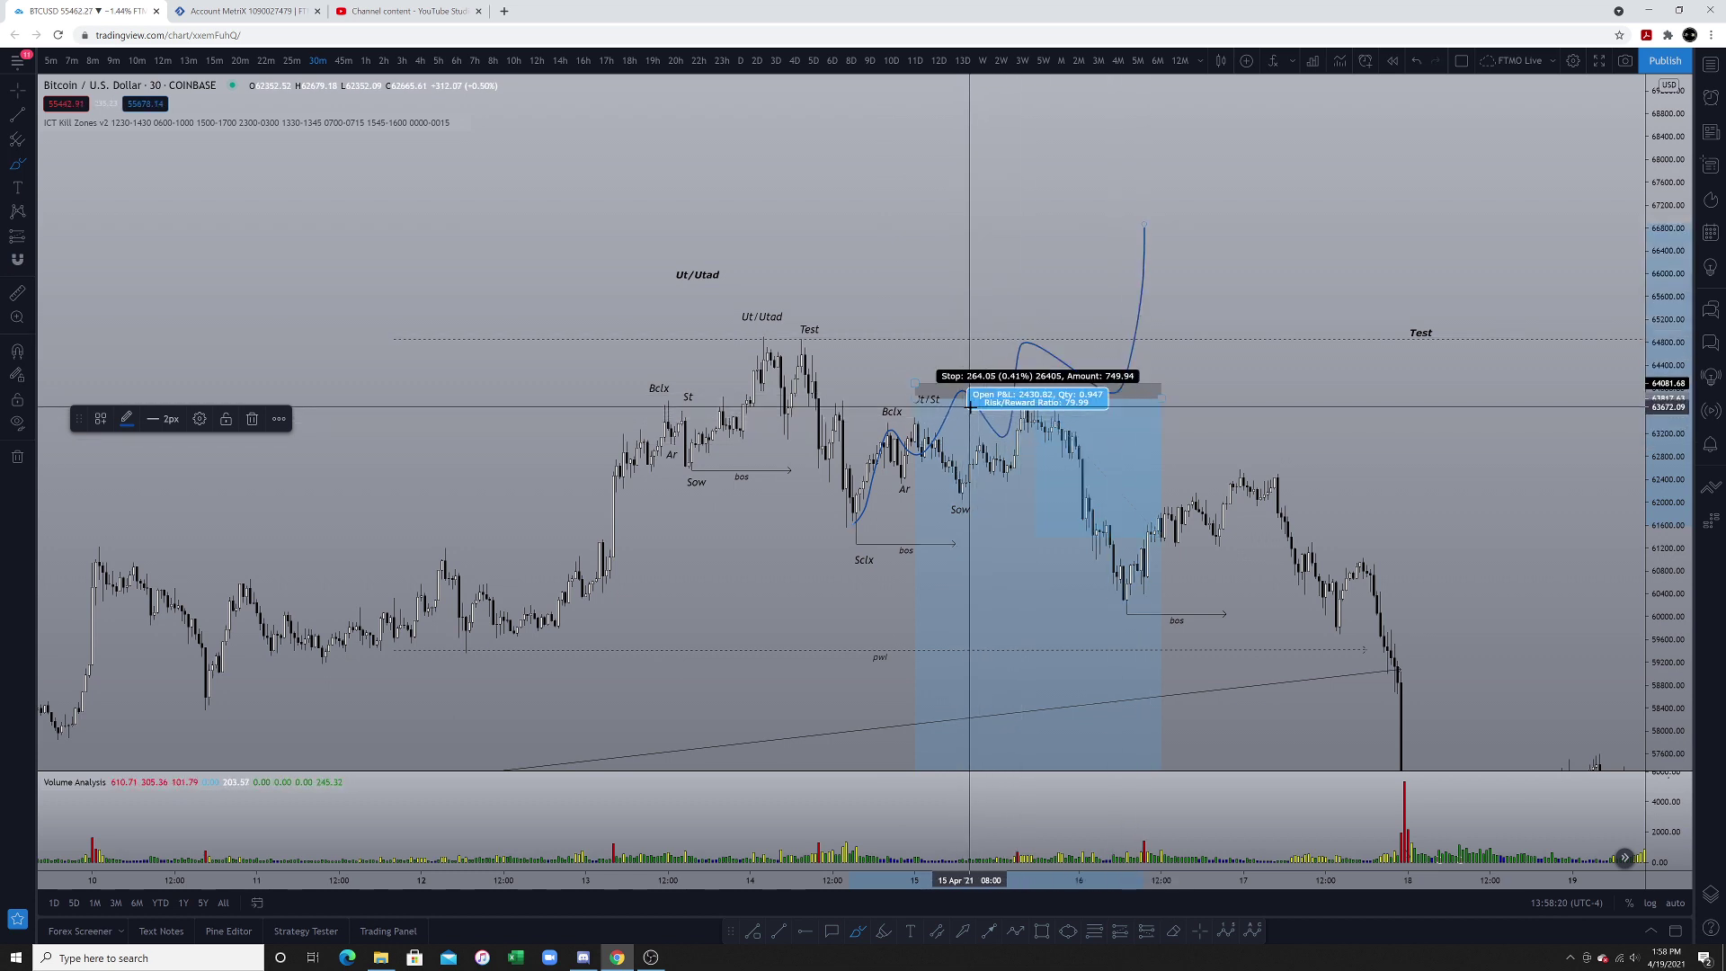
pyautogui.press('Delete')
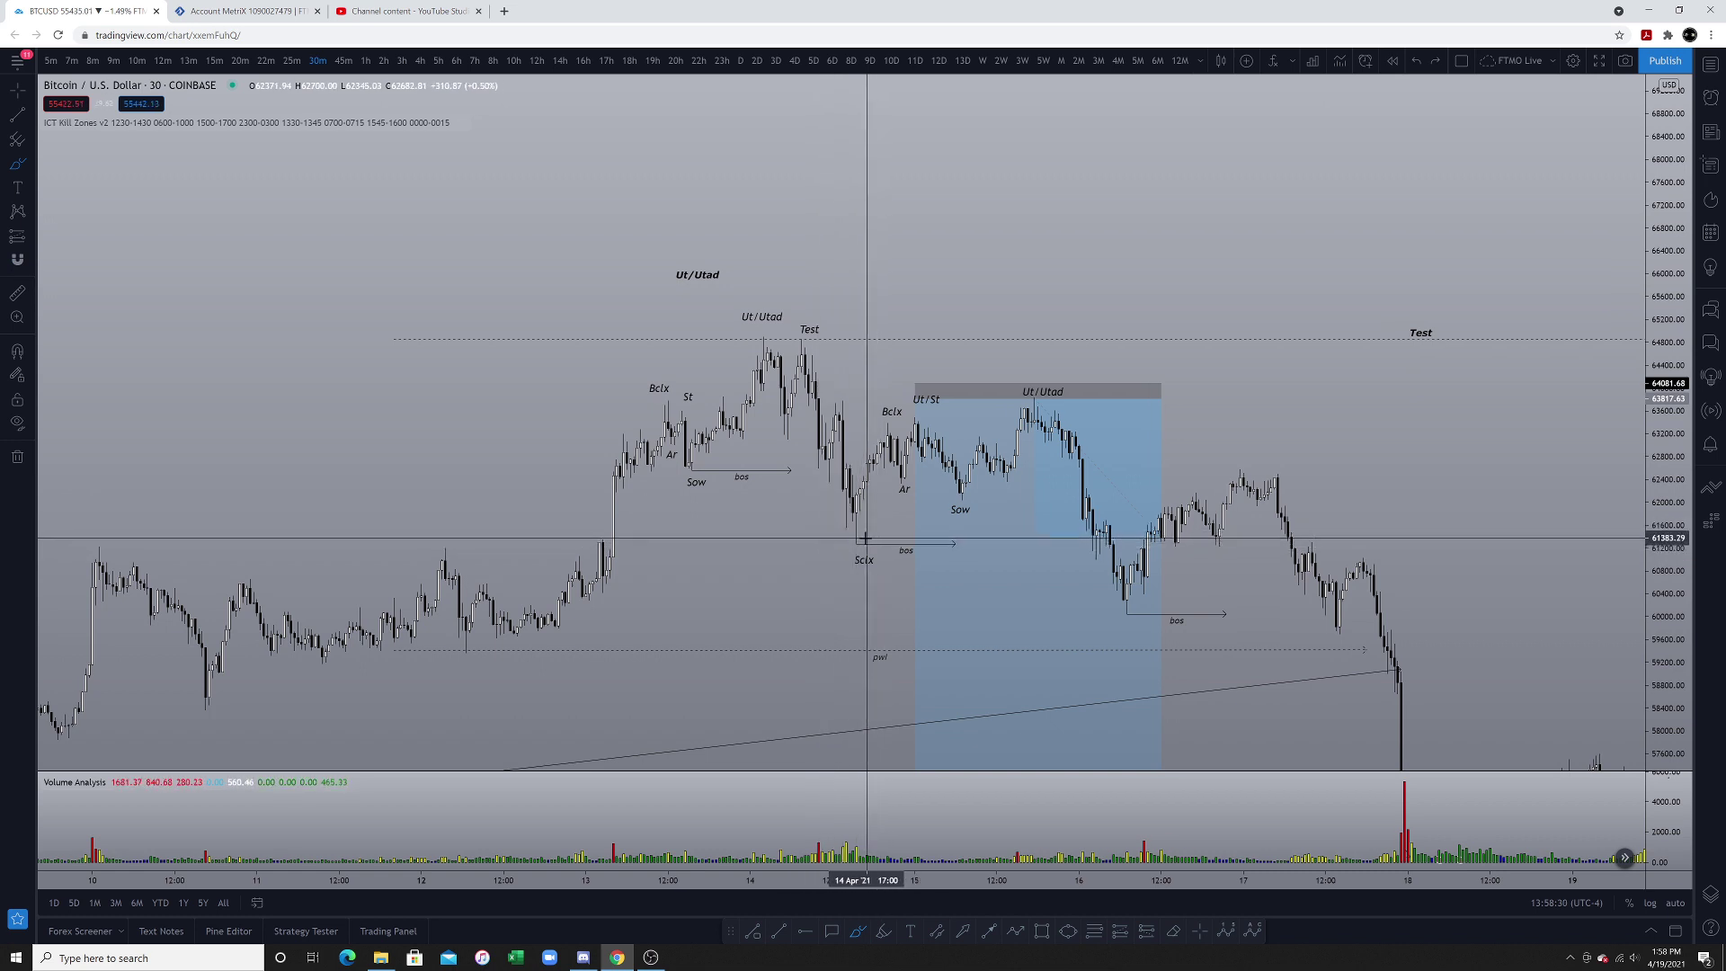
pyautogui.click(856, 544)
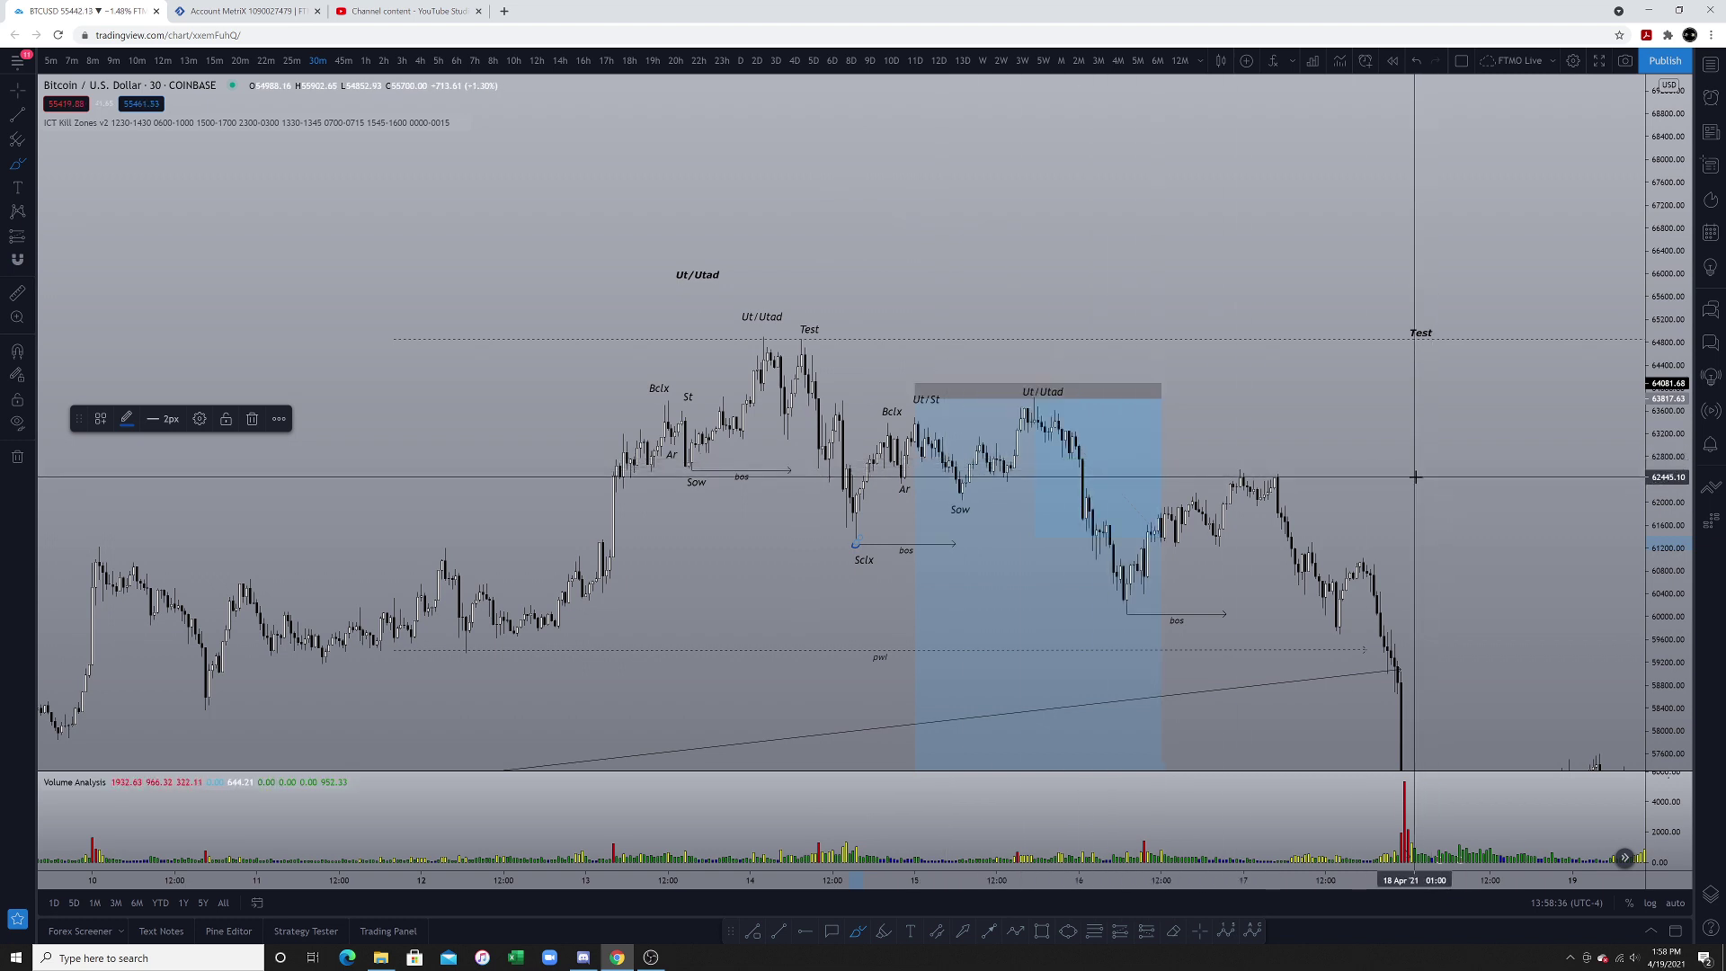
pyautogui.hotkey('ctrl', 'z')
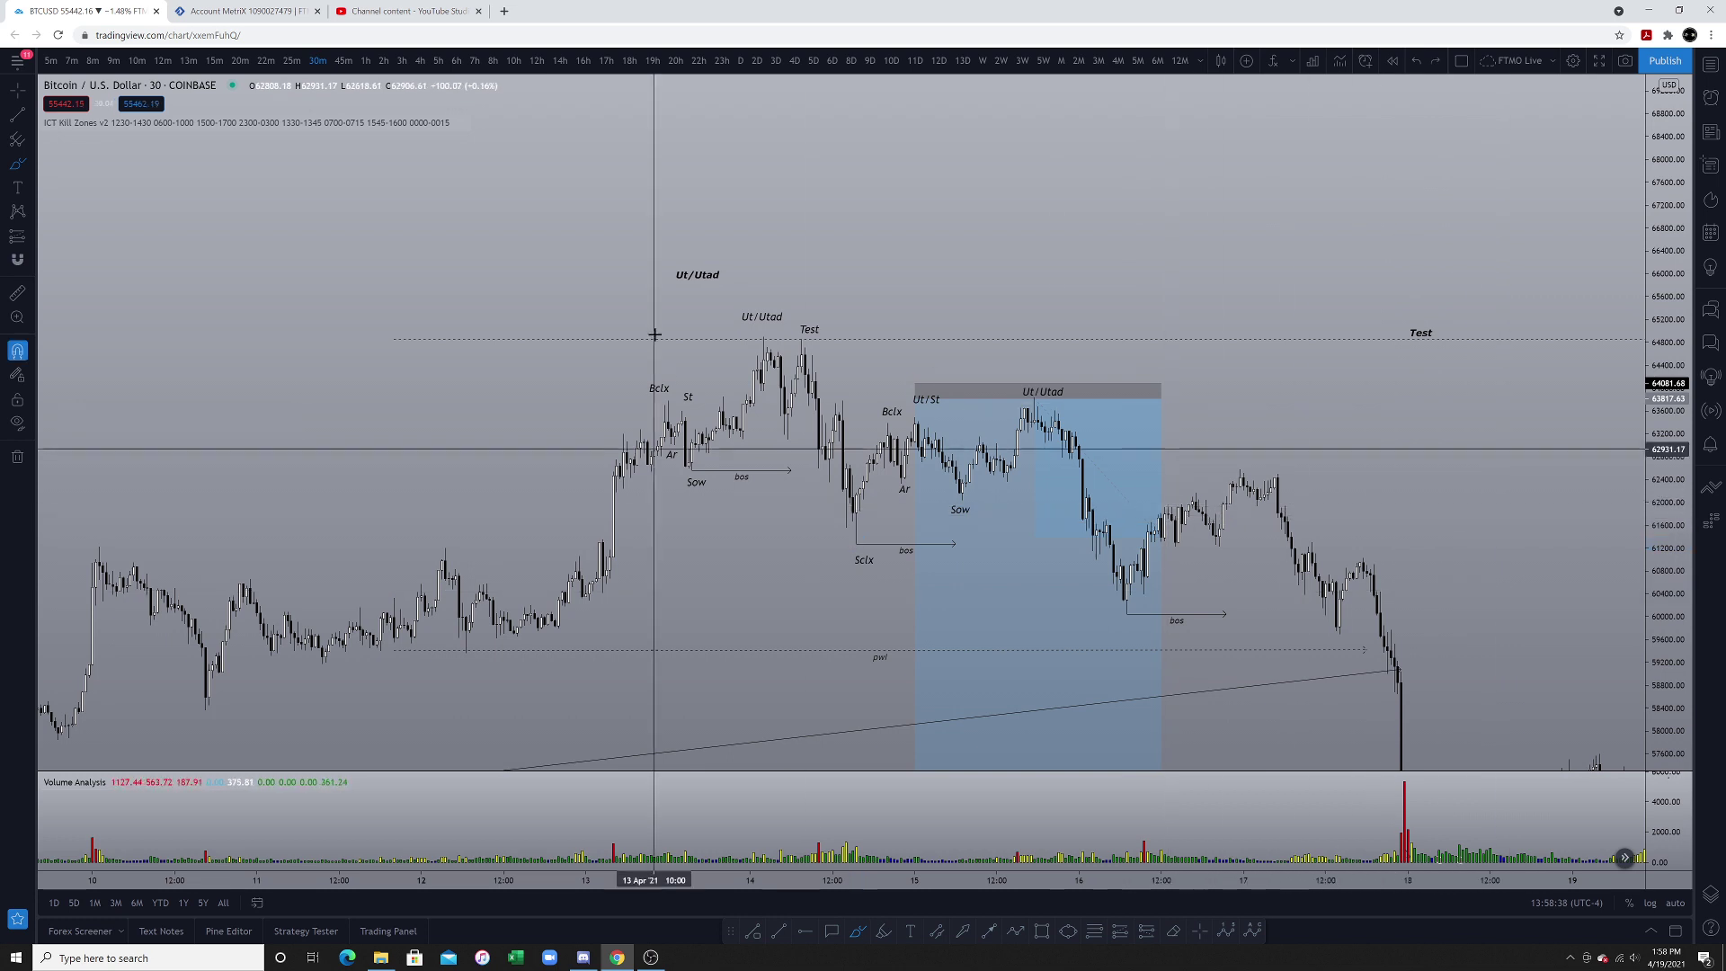
# Brush a circle around the blue sclx low and a stroke from it up over the bclx high, deleting the rising stroke.
pyautogui.moveTo(481, 418); pyautogui.dragTo(462, 402)
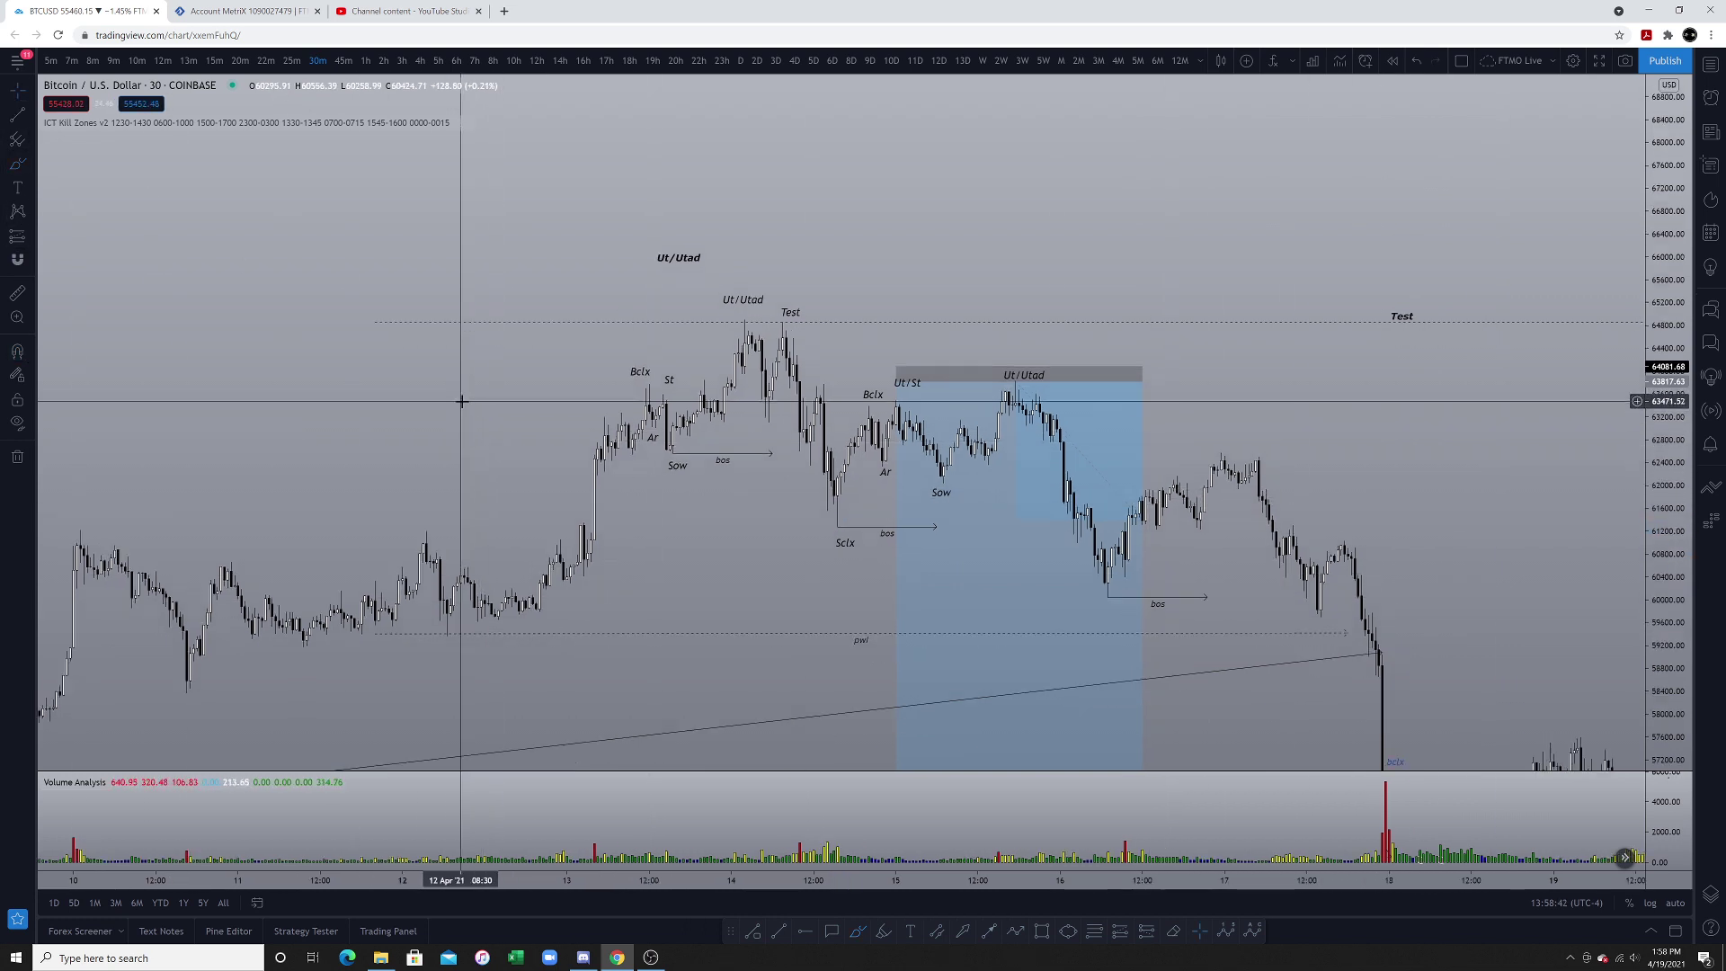
pyautogui.moveTo(605, 494); pyautogui.dragTo(481, 280)
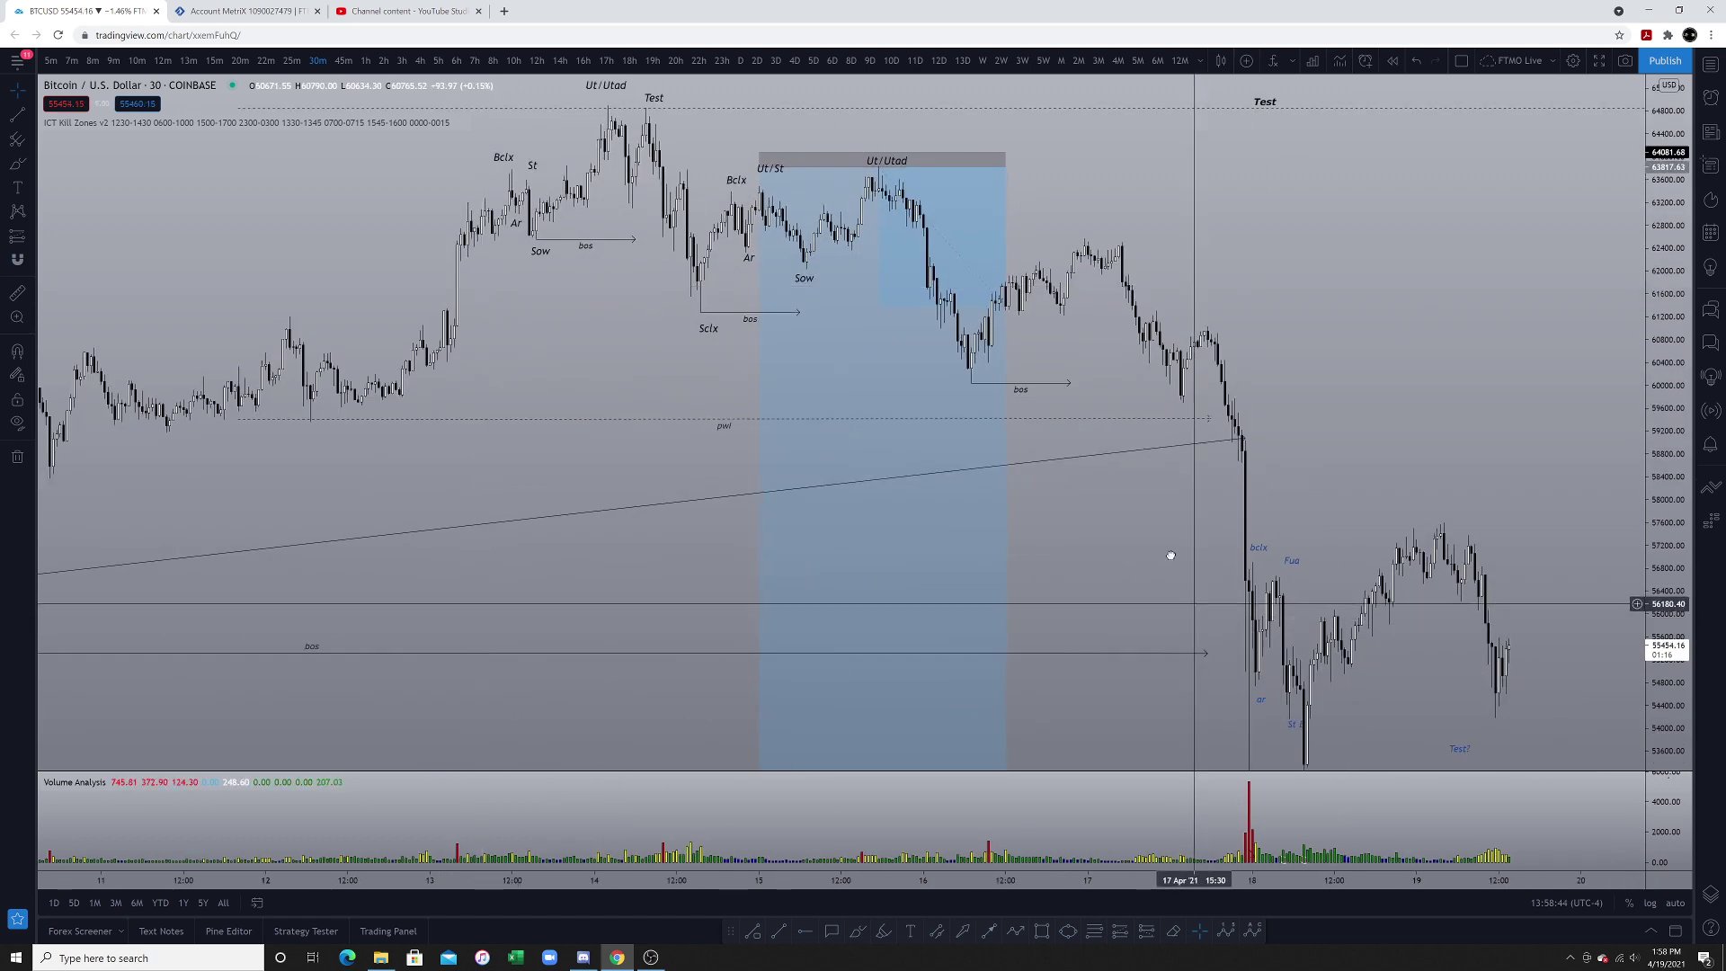
pyautogui.moveTo(1170, 555); pyautogui.dragTo(1109, 405)
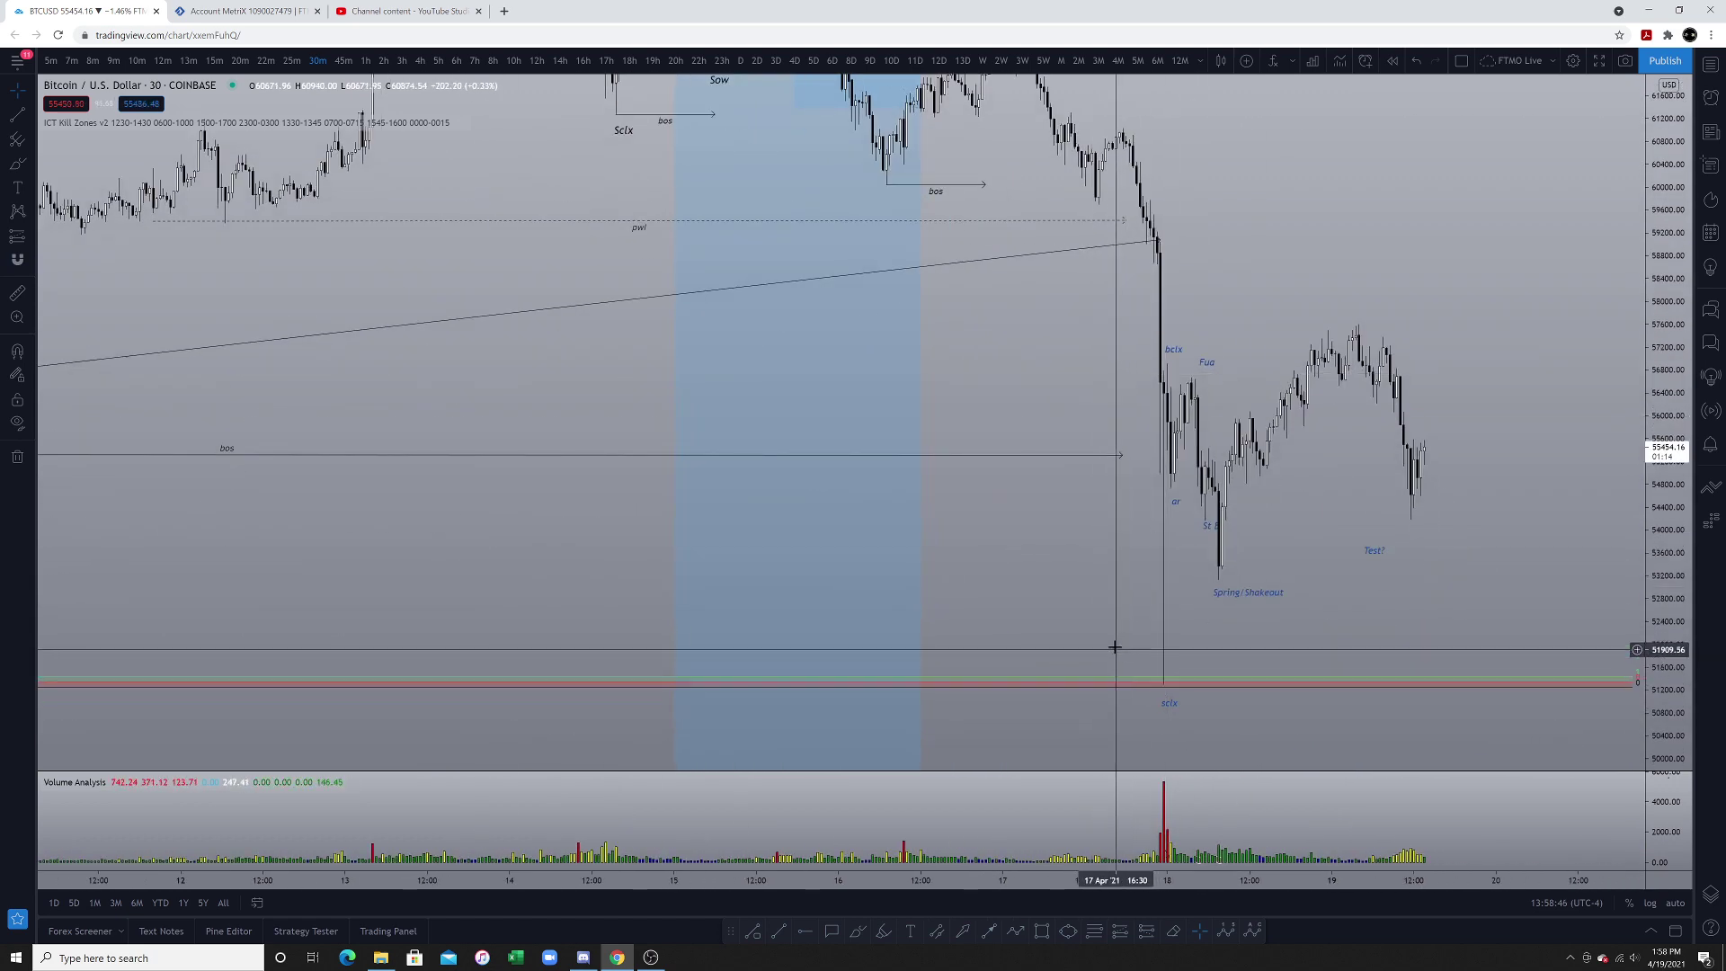
pyautogui.moveTo(1142, 687); pyautogui.dragTo(1125, 674)
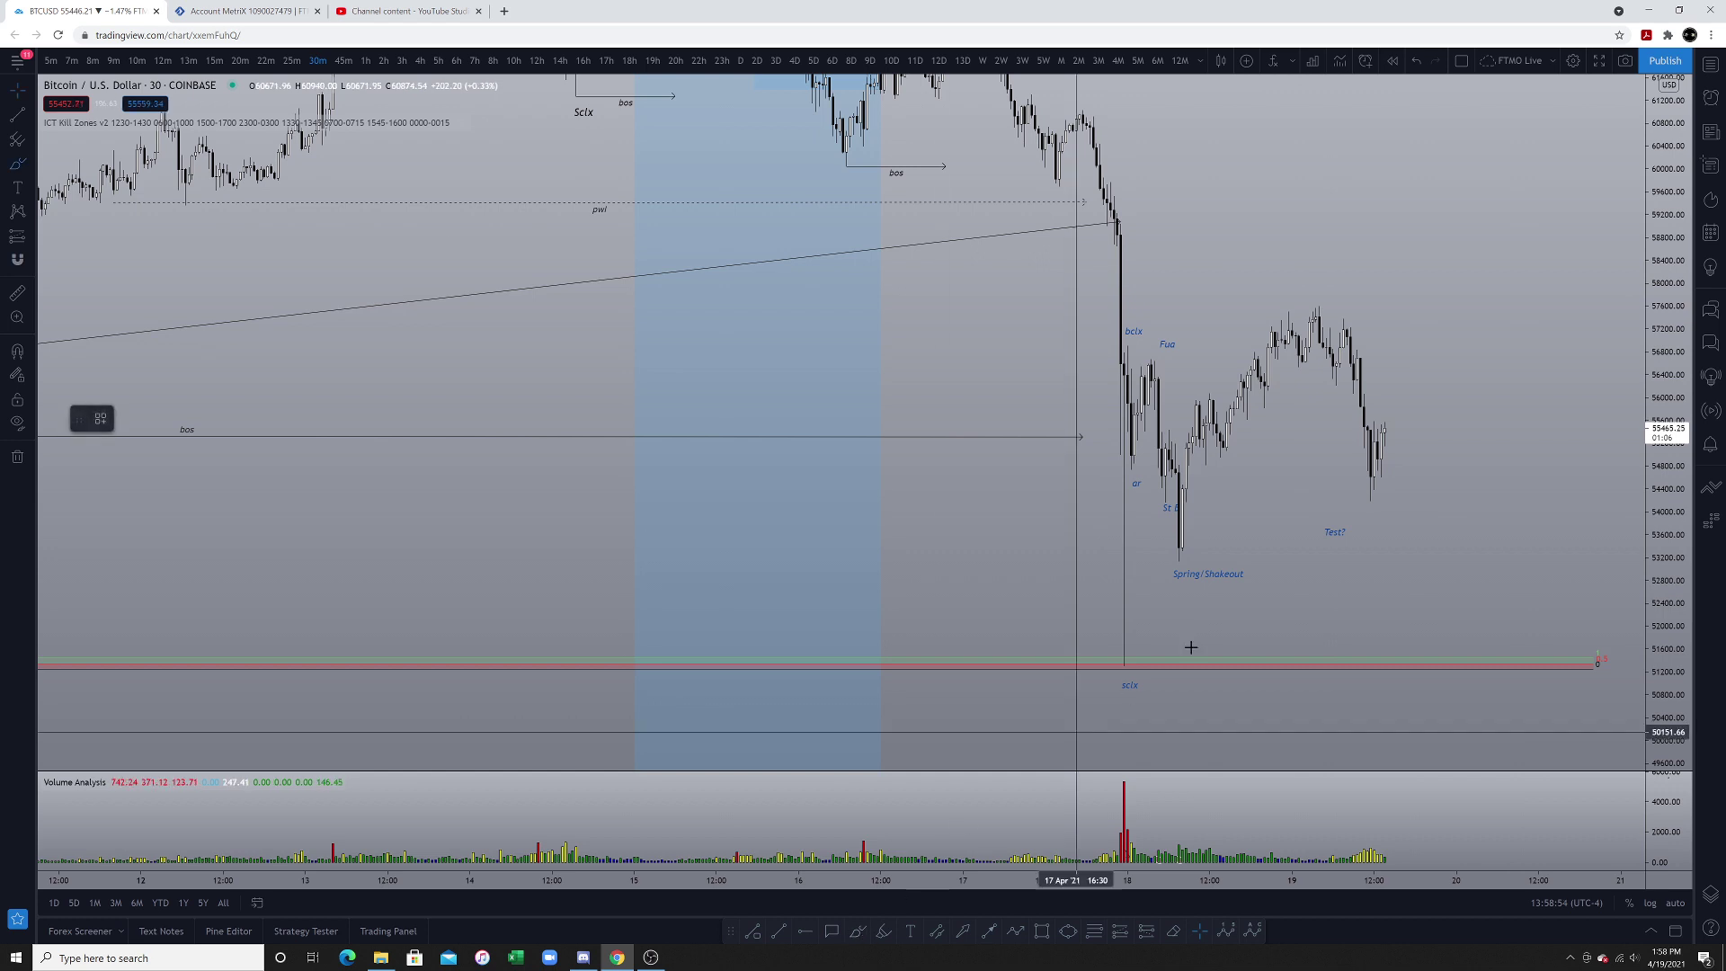
pyautogui.moveTo(1124, 653)
pyautogui.mouseDown()
pyautogui.moveTo(1149, 672)
pyautogui.moveTo(1111, 663)
pyautogui.moveTo(1091, 681)
pyautogui.moveTo(1129, 339)
pyautogui.moveTo(1151, 382)
pyautogui.mouseUp()
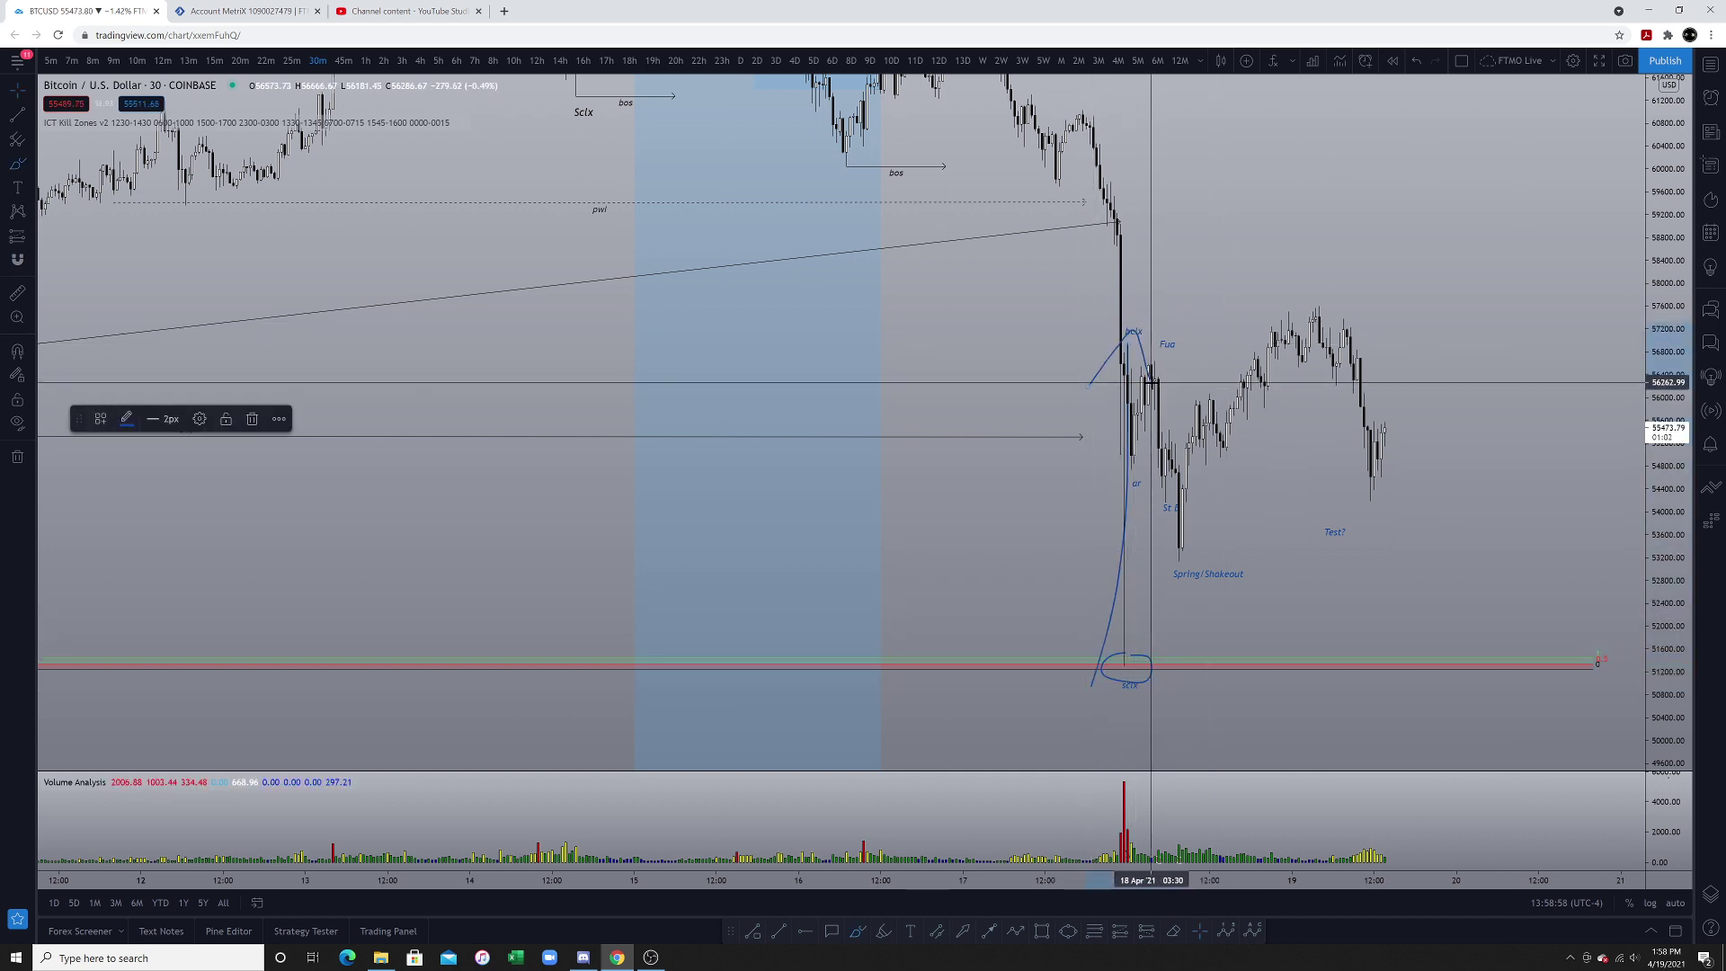
pyautogui.press('Delete')
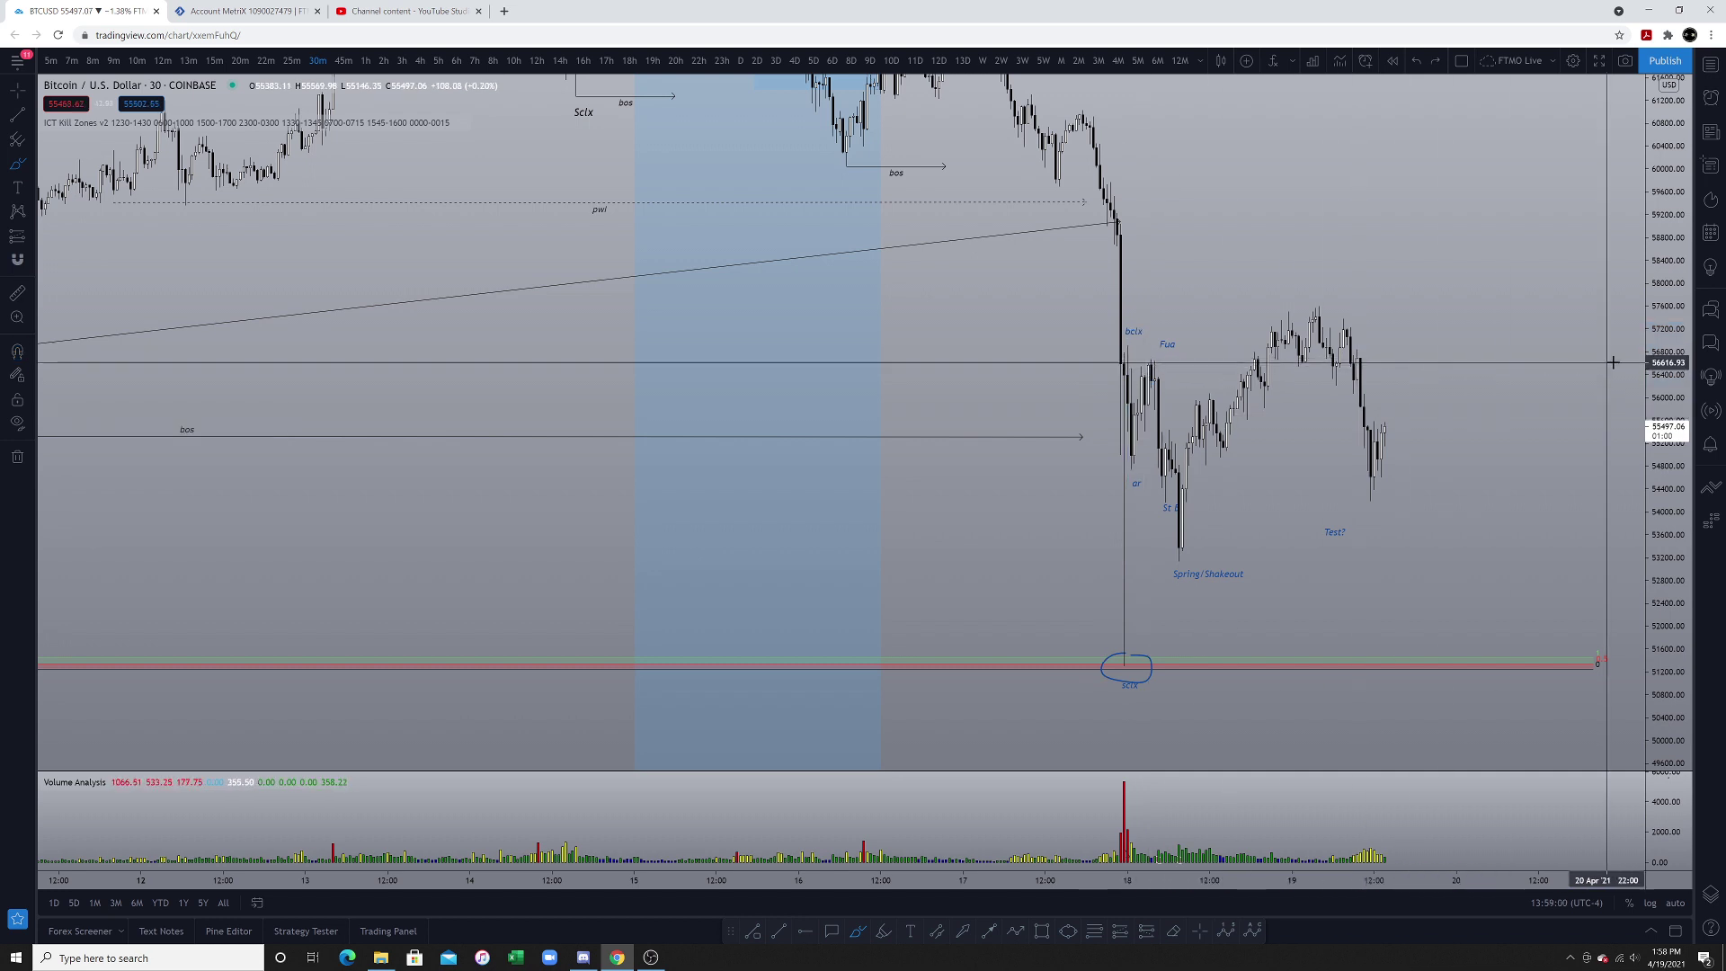
# Brush a descending wave from the Ut/Utad high through the pwl break, and undo it together with the sclx circle.
pyautogui.scroll(-1, 1536, 512)
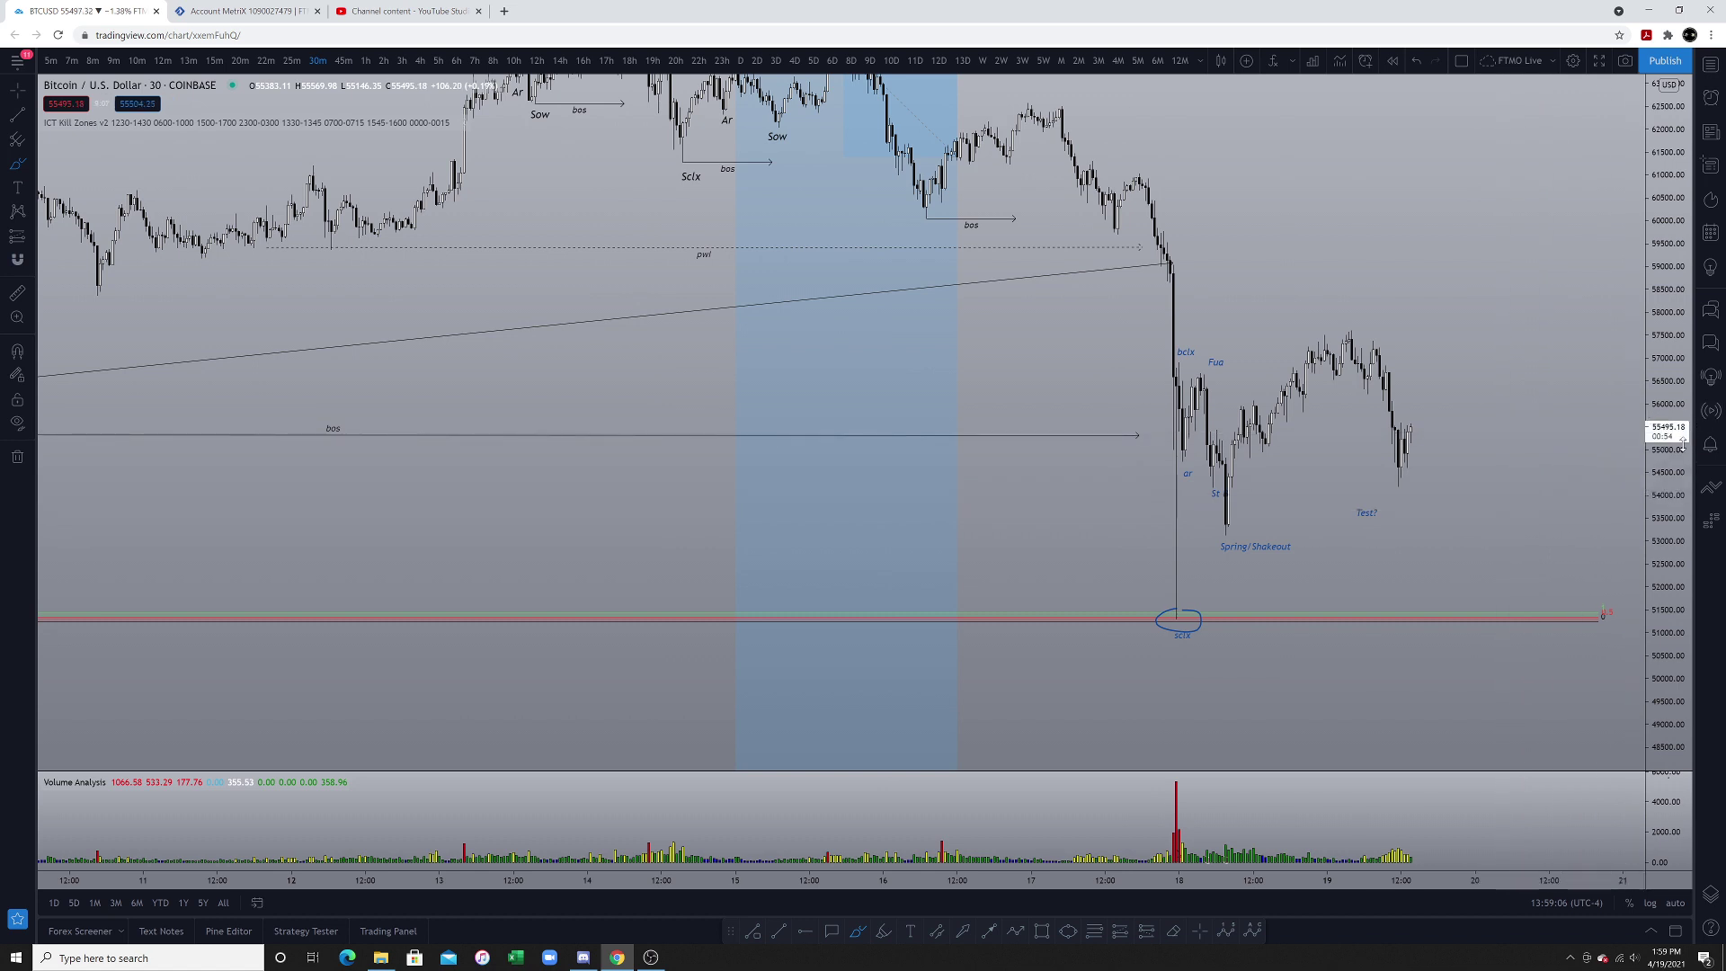
pyautogui.scroll(-1, 1672, 463)
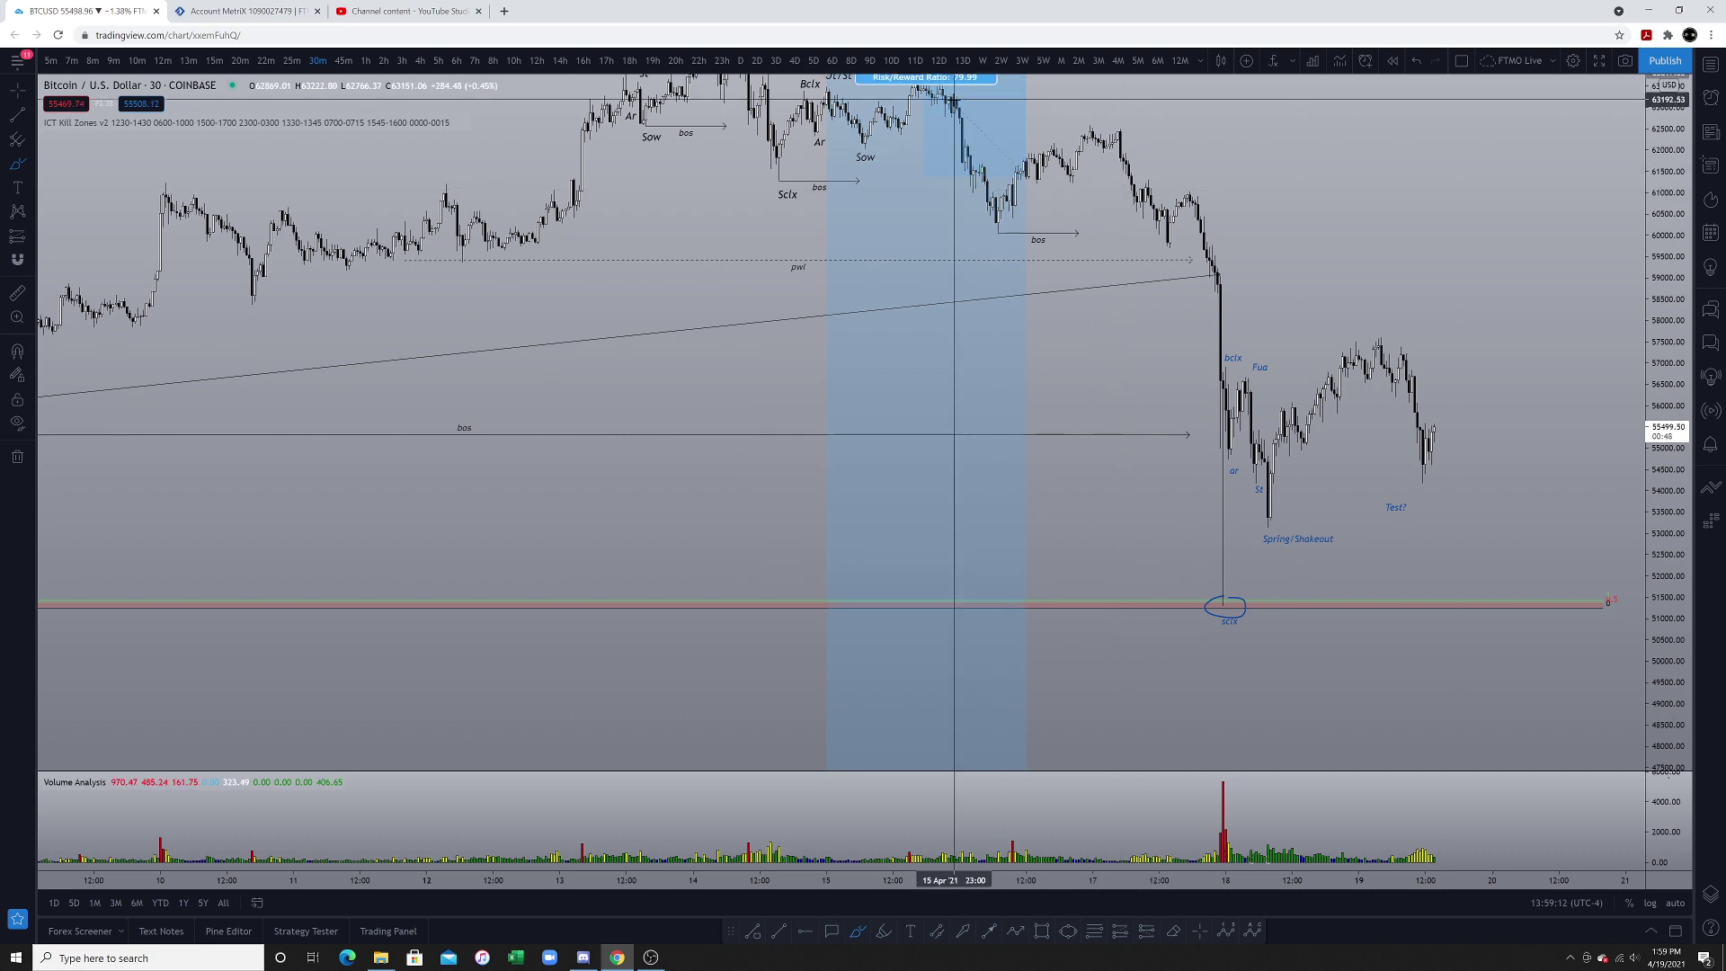
pyautogui.moveTo(954, 101)
pyautogui.mouseDown()
pyautogui.moveTo(1065, 157)
pyautogui.moveTo(1236, 319)
pyautogui.mouseUp()
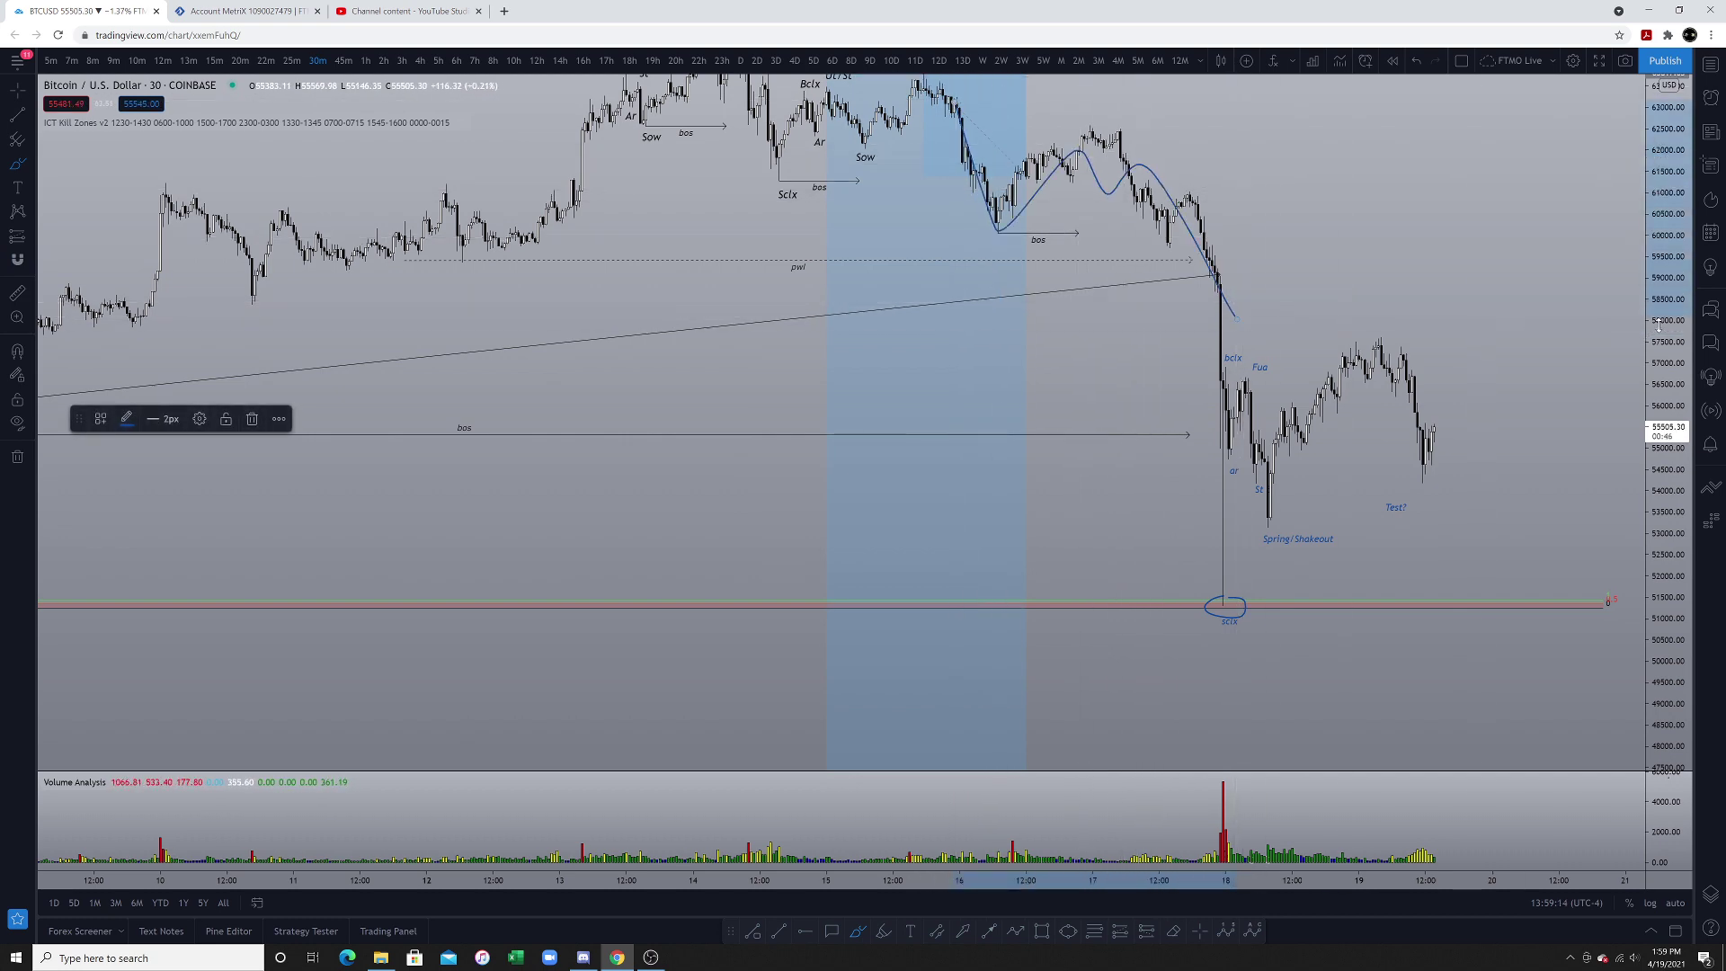
pyautogui.moveTo(1658, 325); pyautogui.dragTo(1657, 469)
pyautogui.scroll(-3, 1600, 449)
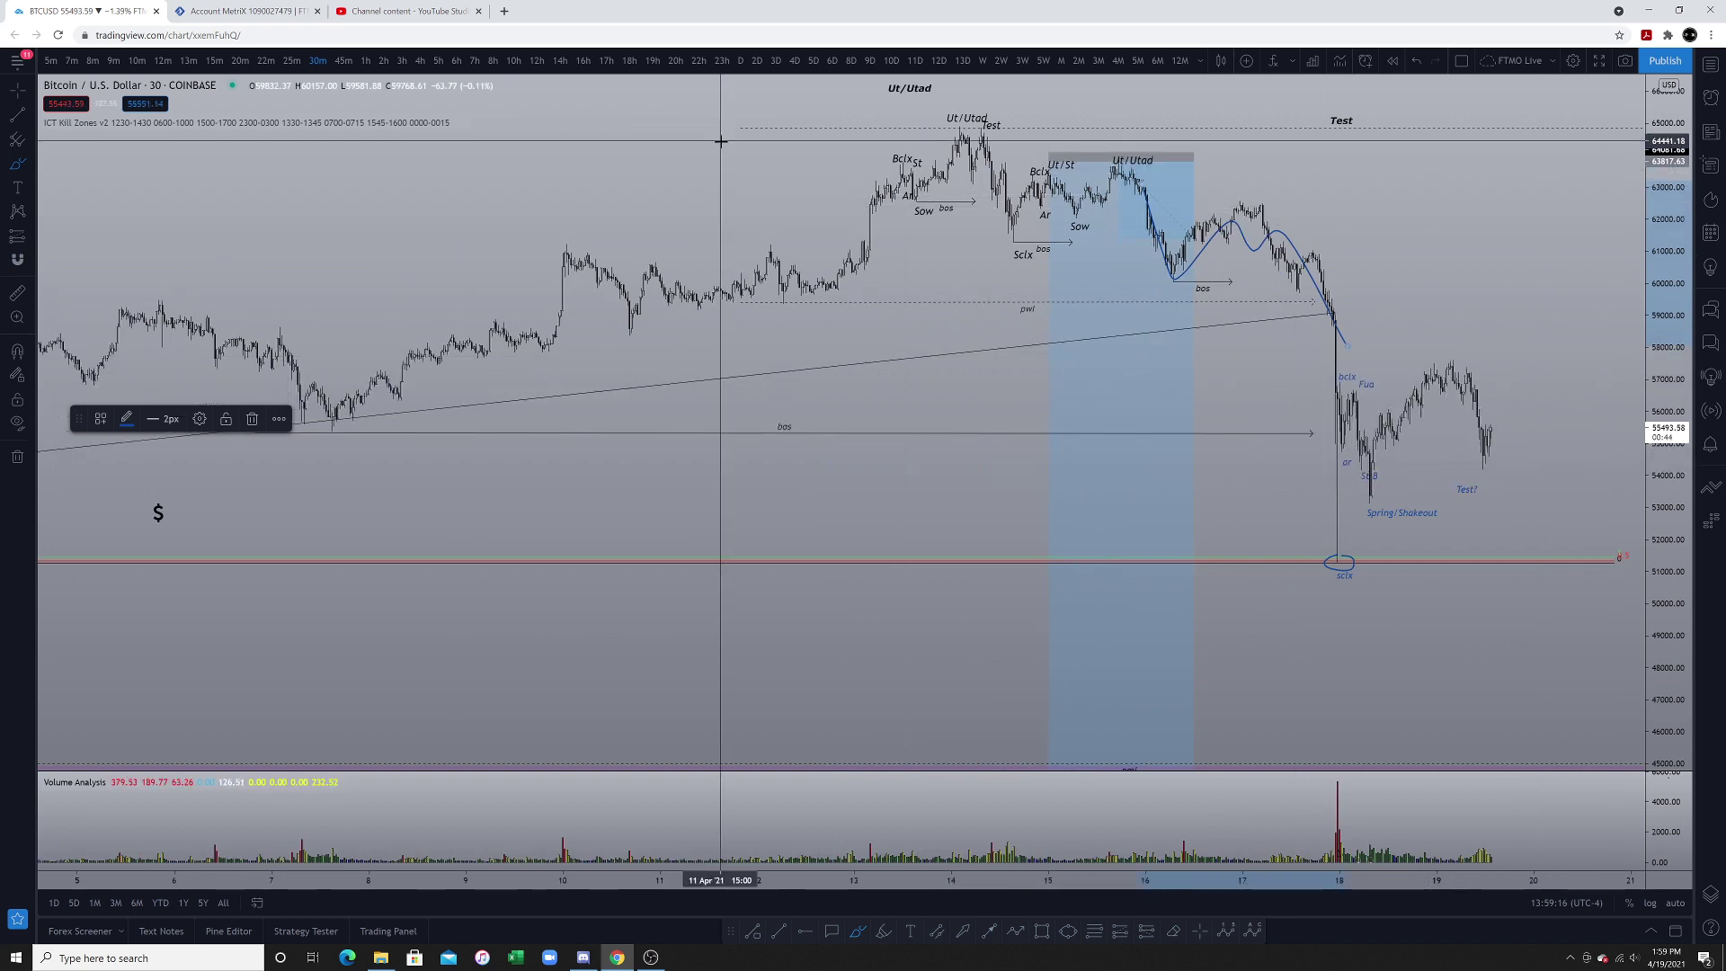
pyautogui.moveTo(1070, 133)
pyautogui.mouseDown()
pyautogui.moveTo(913, 153)
pyautogui.moveTo(963, 208)
pyautogui.moveTo(1042, 148)
pyautogui.mouseUp()
pyautogui.hotkey('ctrl', 'z')
pyautogui.hotkey('ctrl', 'z')
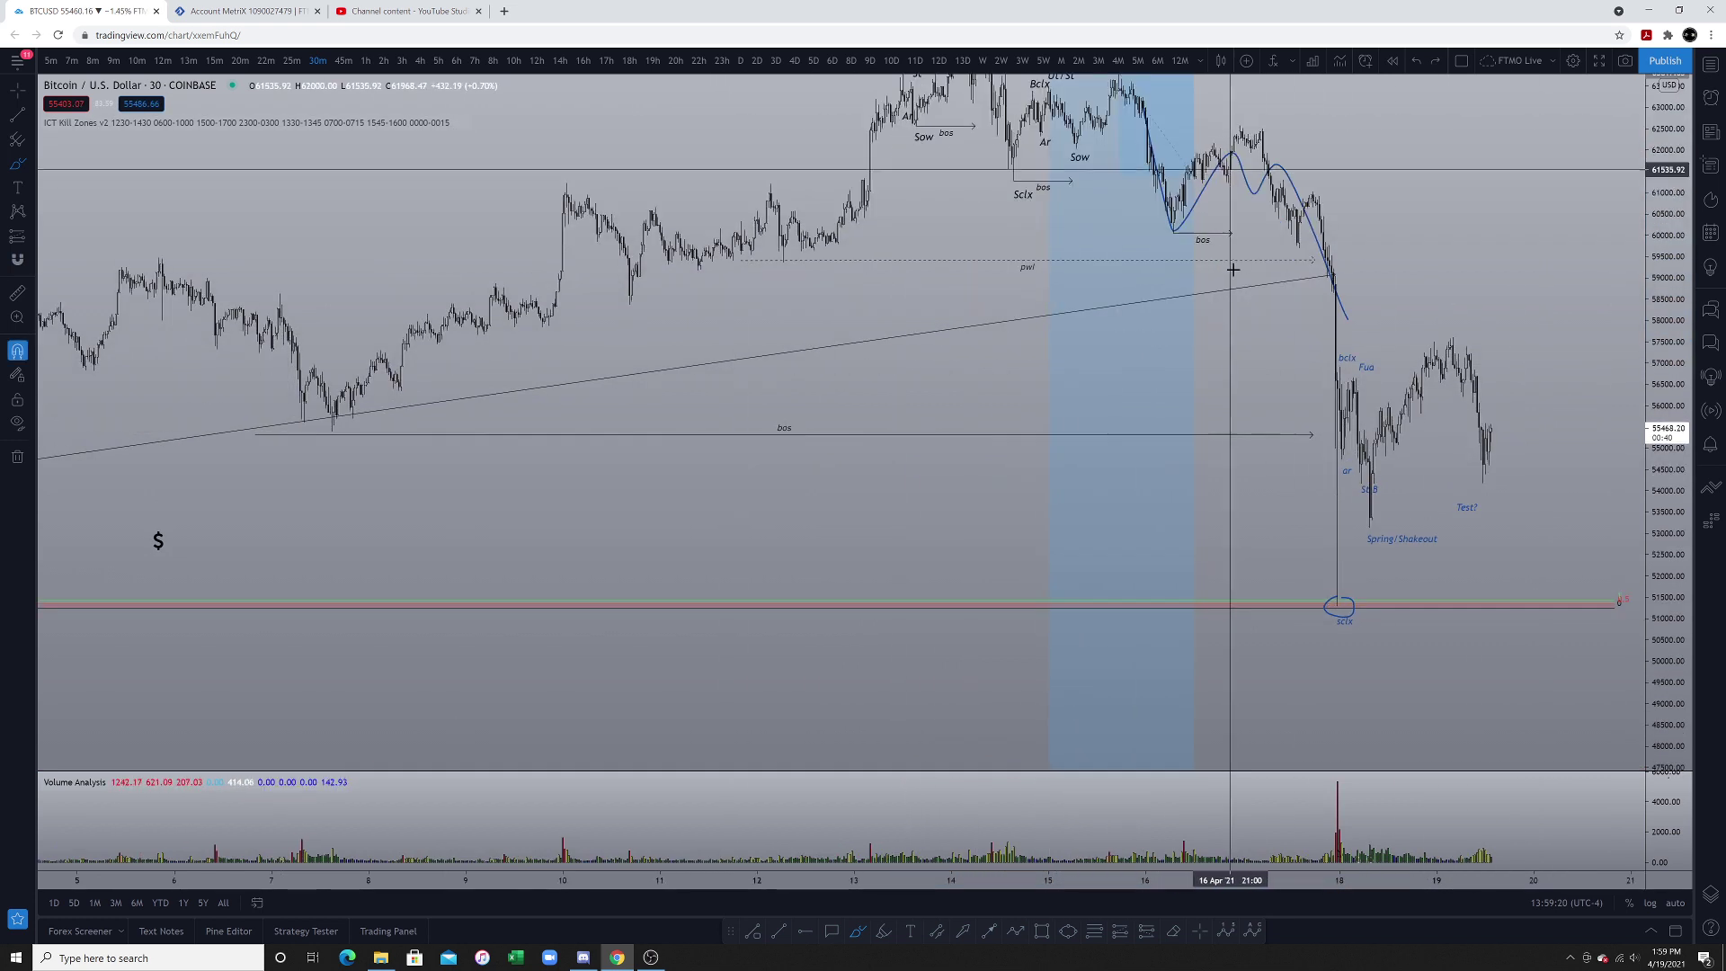
pyautogui.hotkey('ctrl', 'z')
pyautogui.hotkey('ctrl', 'z')
pyautogui.hotkey('ctrl', 'z')
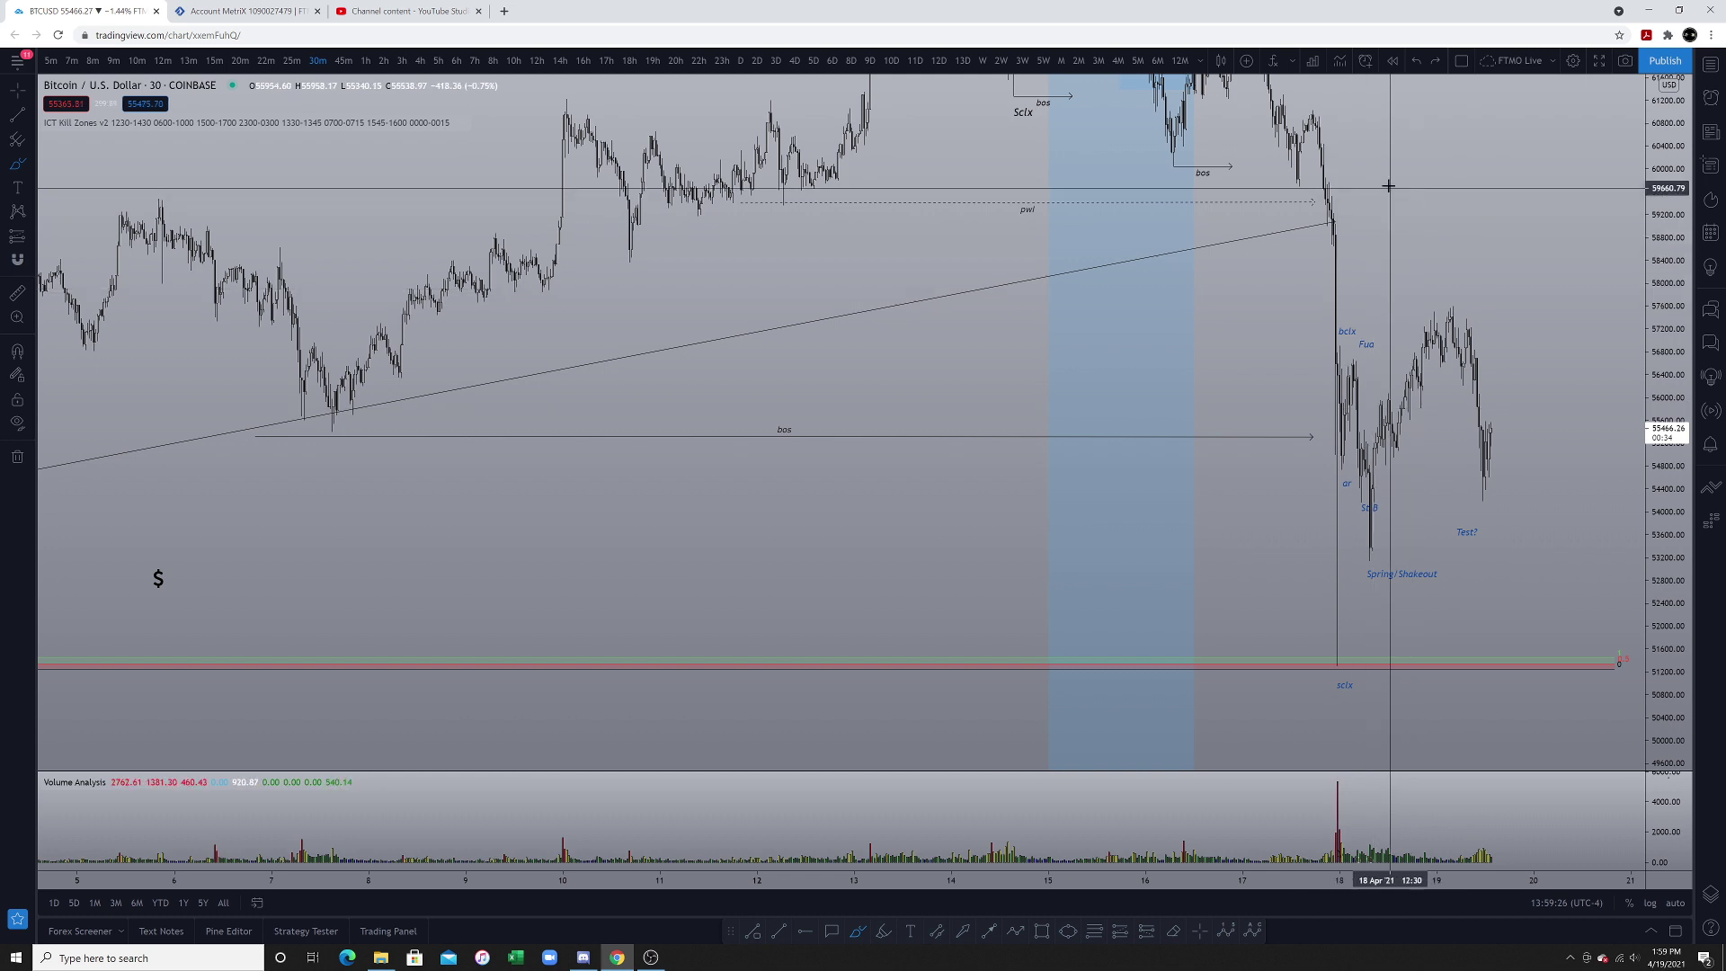
# Brush a downward arrow beside the sharp drop and a circle around the sclx low, and undo both.
pyautogui.moveTo(1364, 128); pyautogui.dragTo(1422, 214)
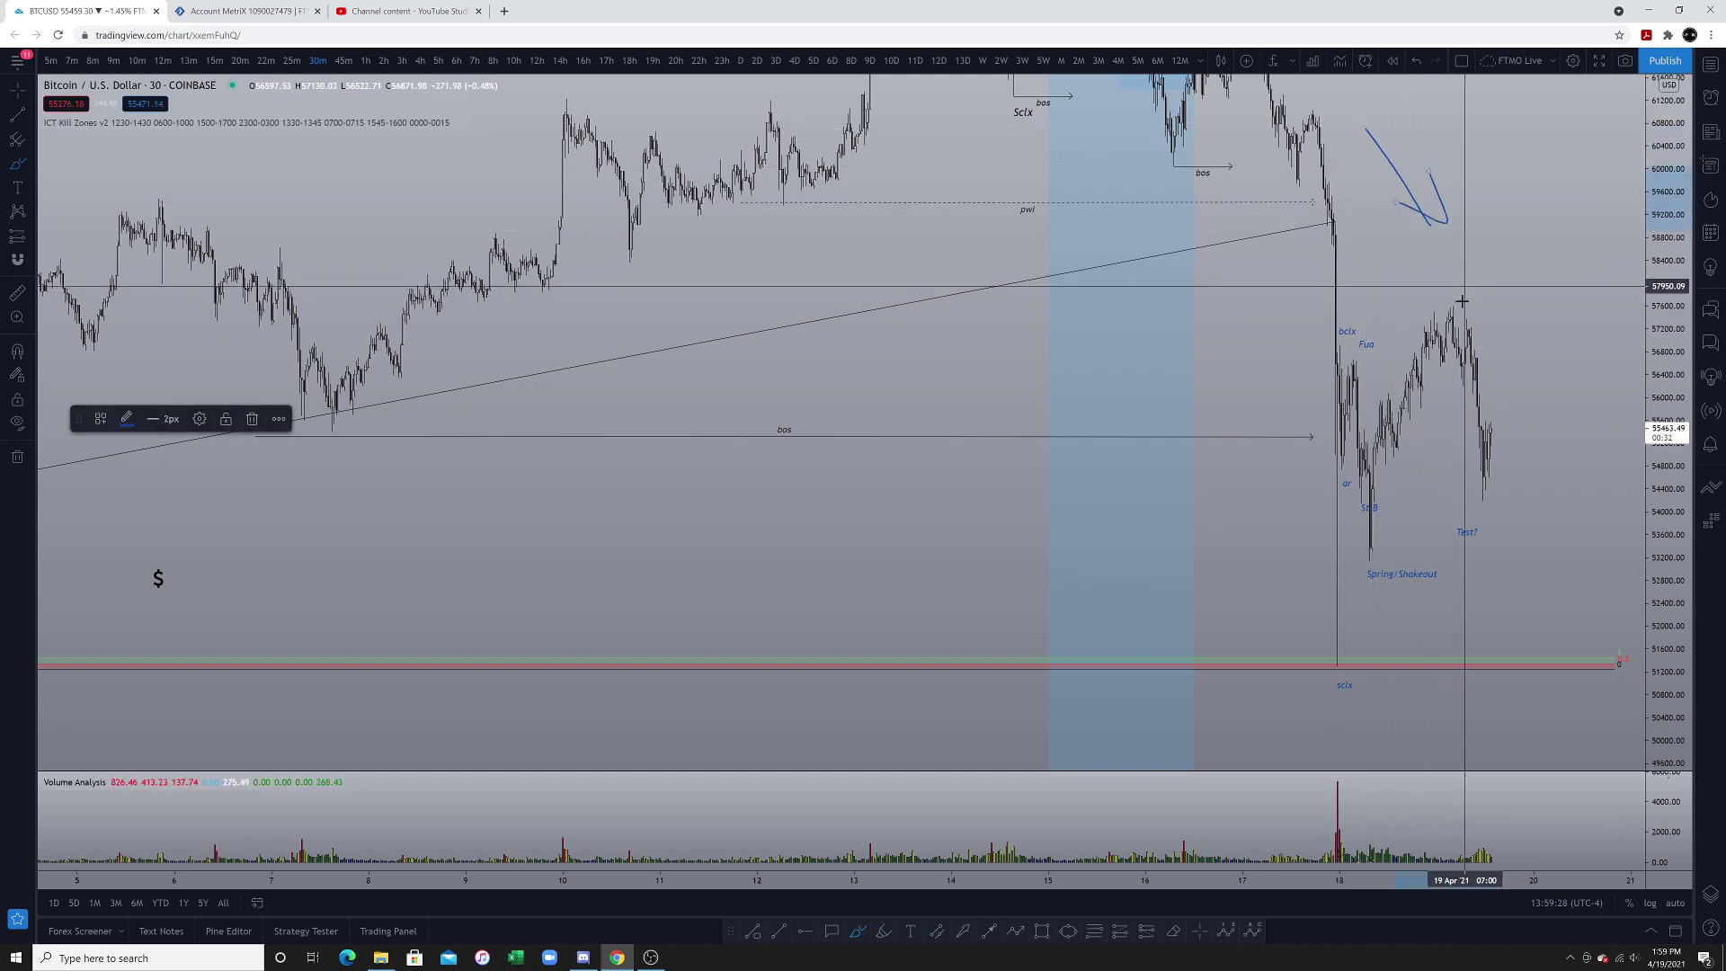
pyautogui.moveTo(1337, 641); pyautogui.dragTo(1324, 645)
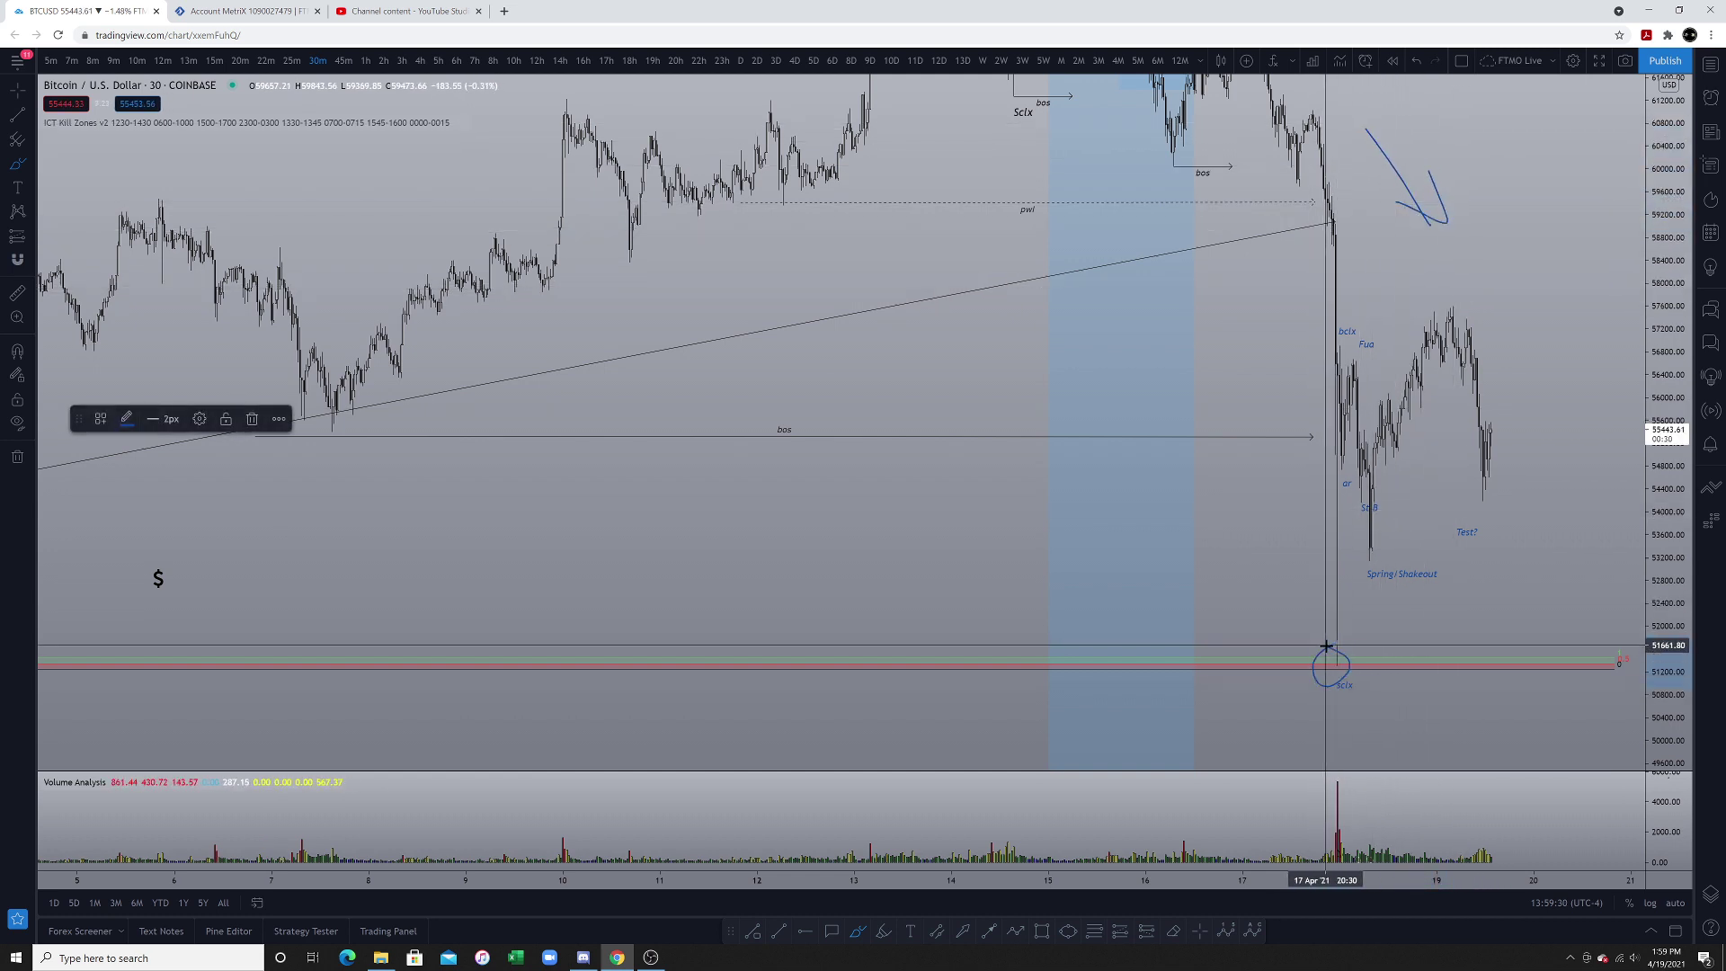
pyautogui.hotkey('ctrl', 'z')
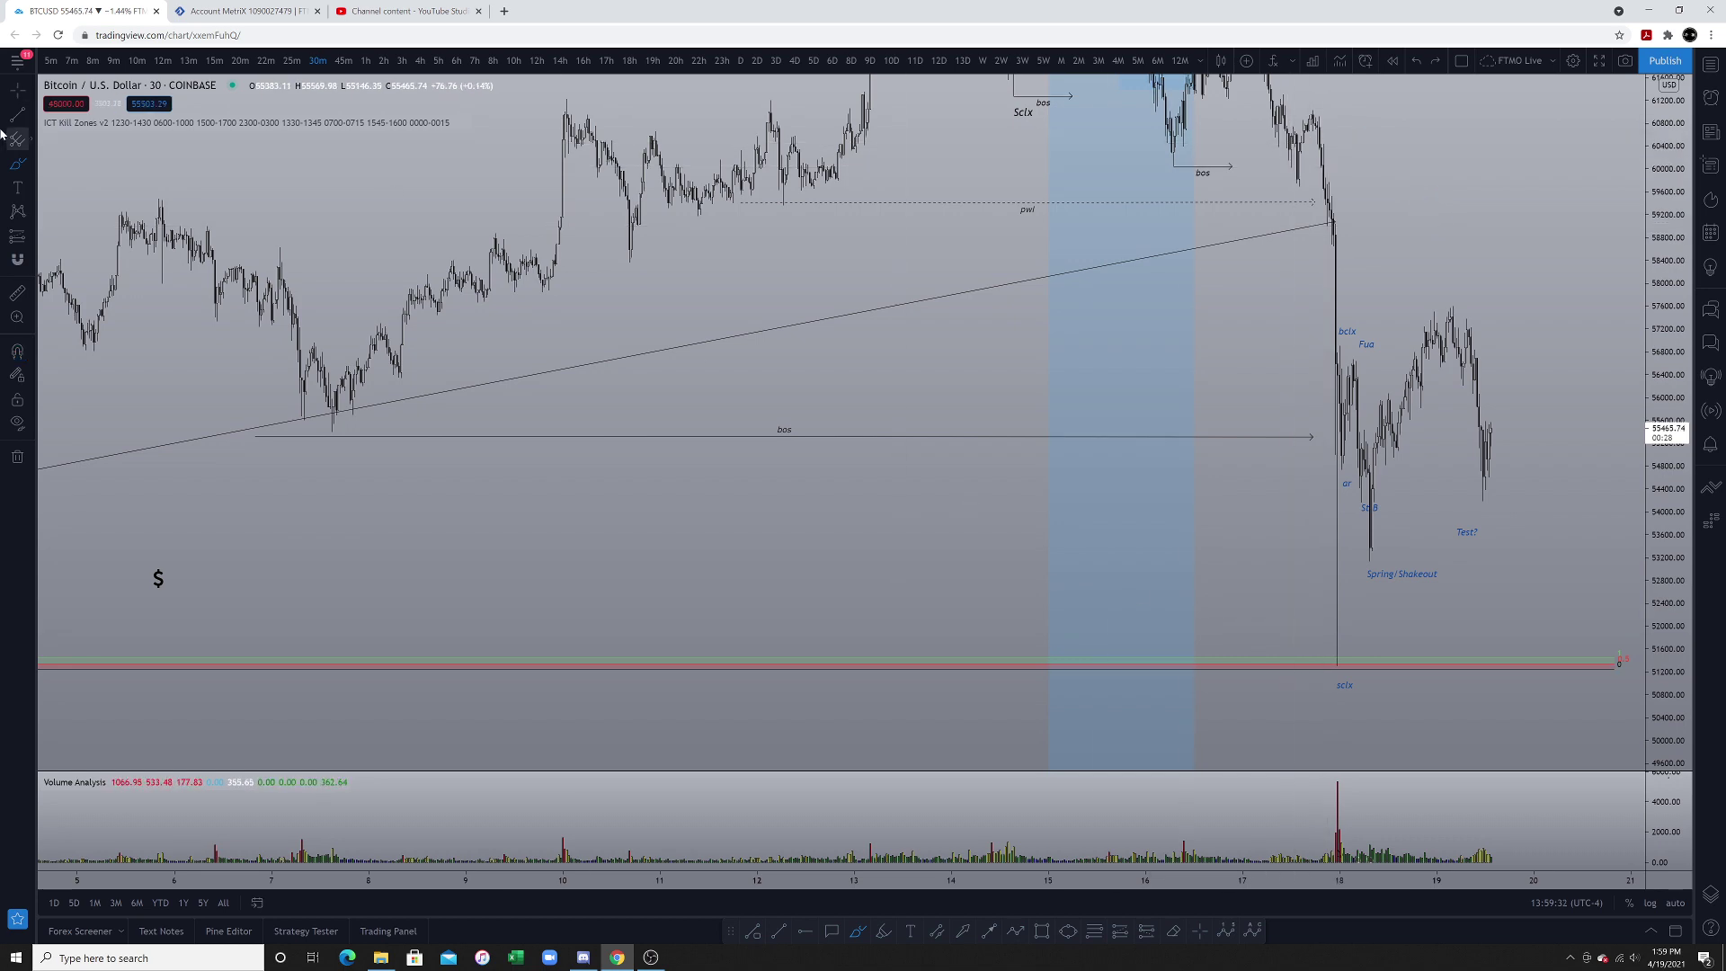
# Brush a hook around the April 14 Sclx low, a level line above it, and rising strokes up to the Ut/Utad high.
pyautogui.click(18, 90)
pyautogui.moveTo(868, 373); pyautogui.dragTo(866, 596)
pyautogui.scroll(5, 1204, 320)
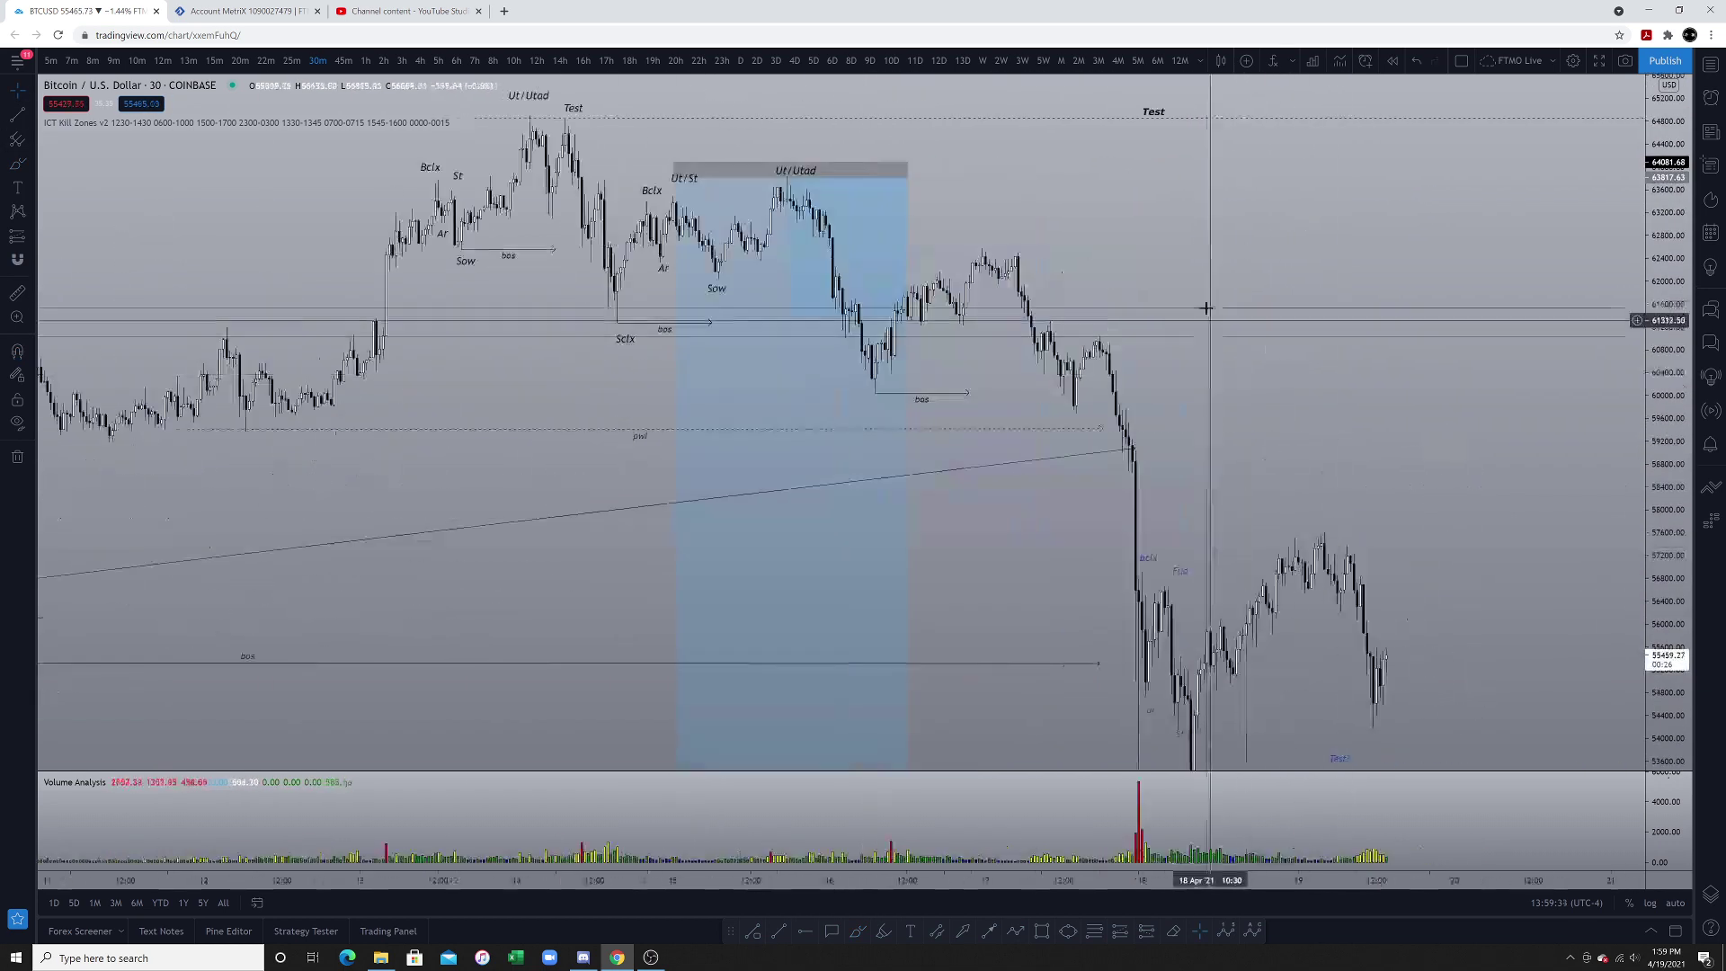
pyautogui.moveTo(1206, 314); pyautogui.dragTo(1296, 456)
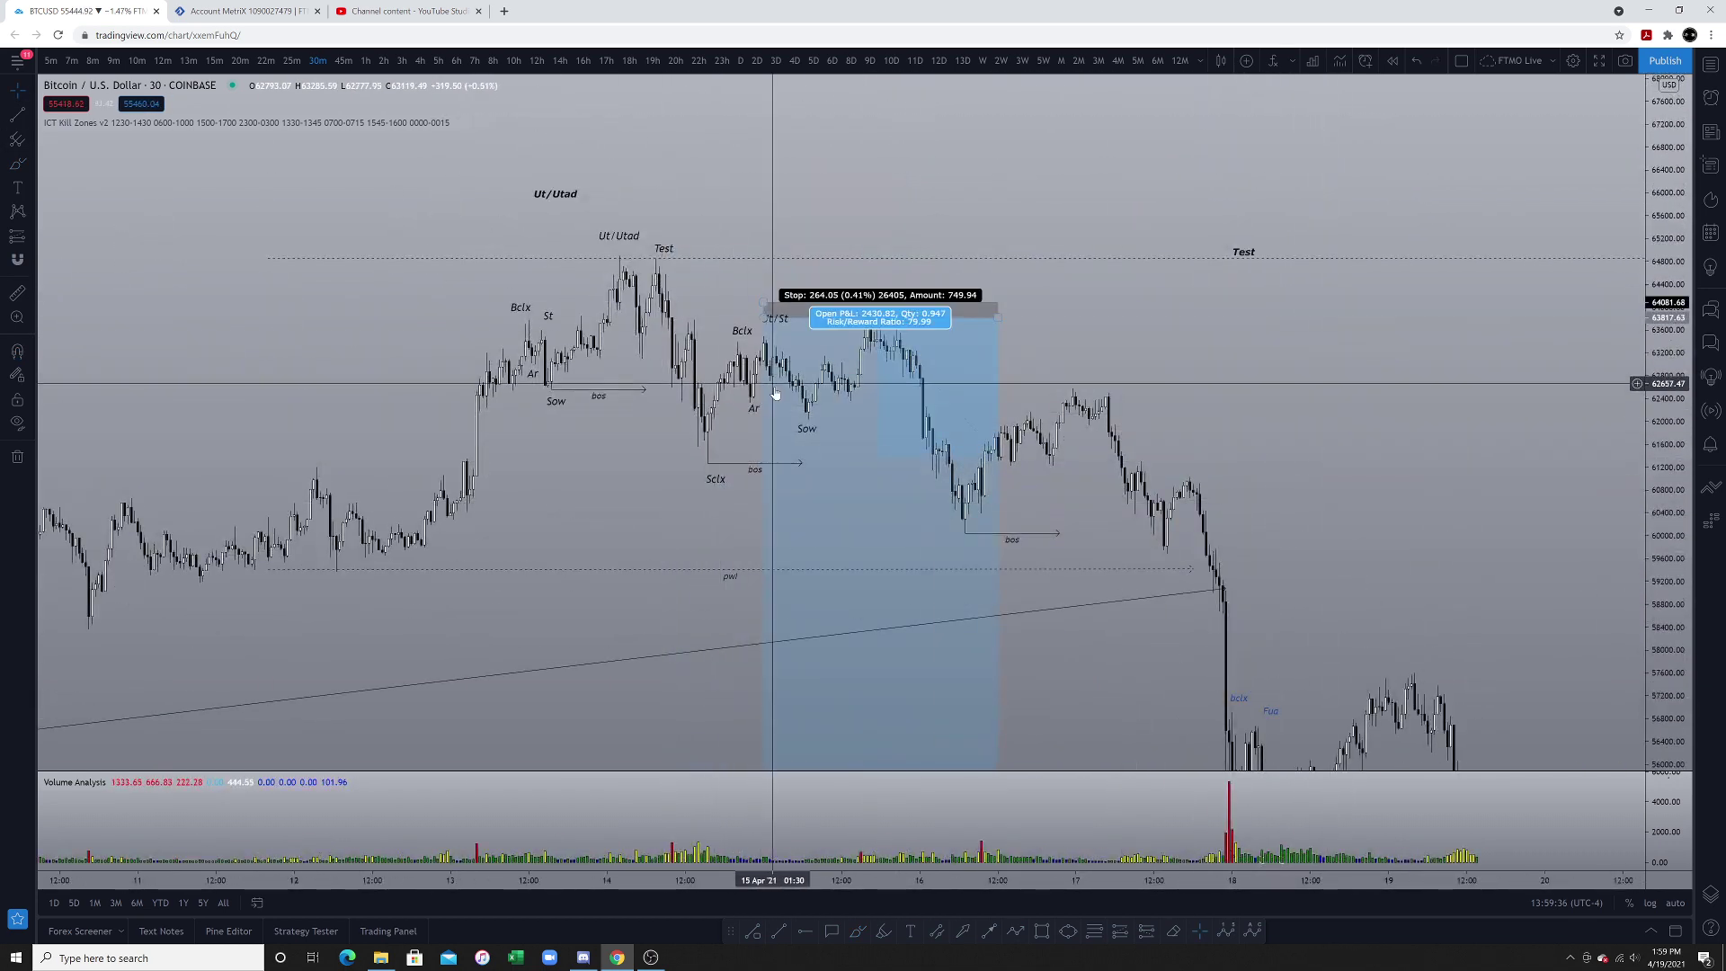
pyautogui.click(861, 932)
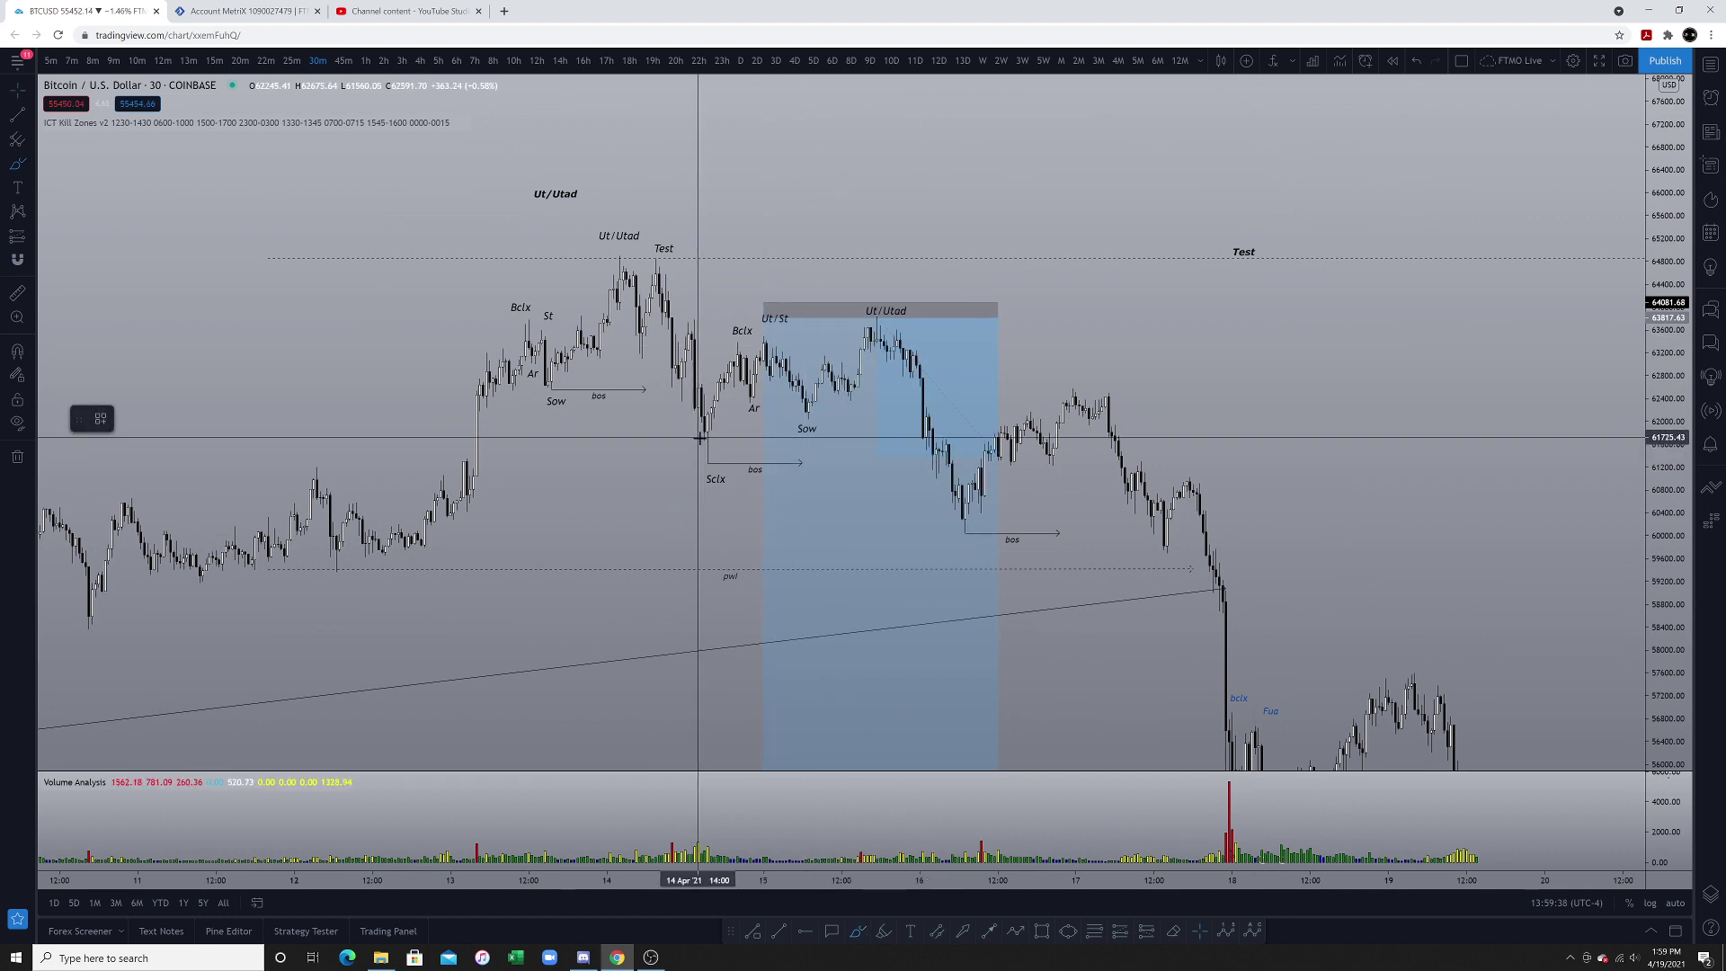
pyautogui.moveTo(699, 445)
pyautogui.mouseDown()
pyautogui.moveTo(719, 453)
pyautogui.moveTo(736, 389)
pyautogui.moveTo(783, 413)
pyautogui.moveTo(880, 344)
pyautogui.mouseUp()
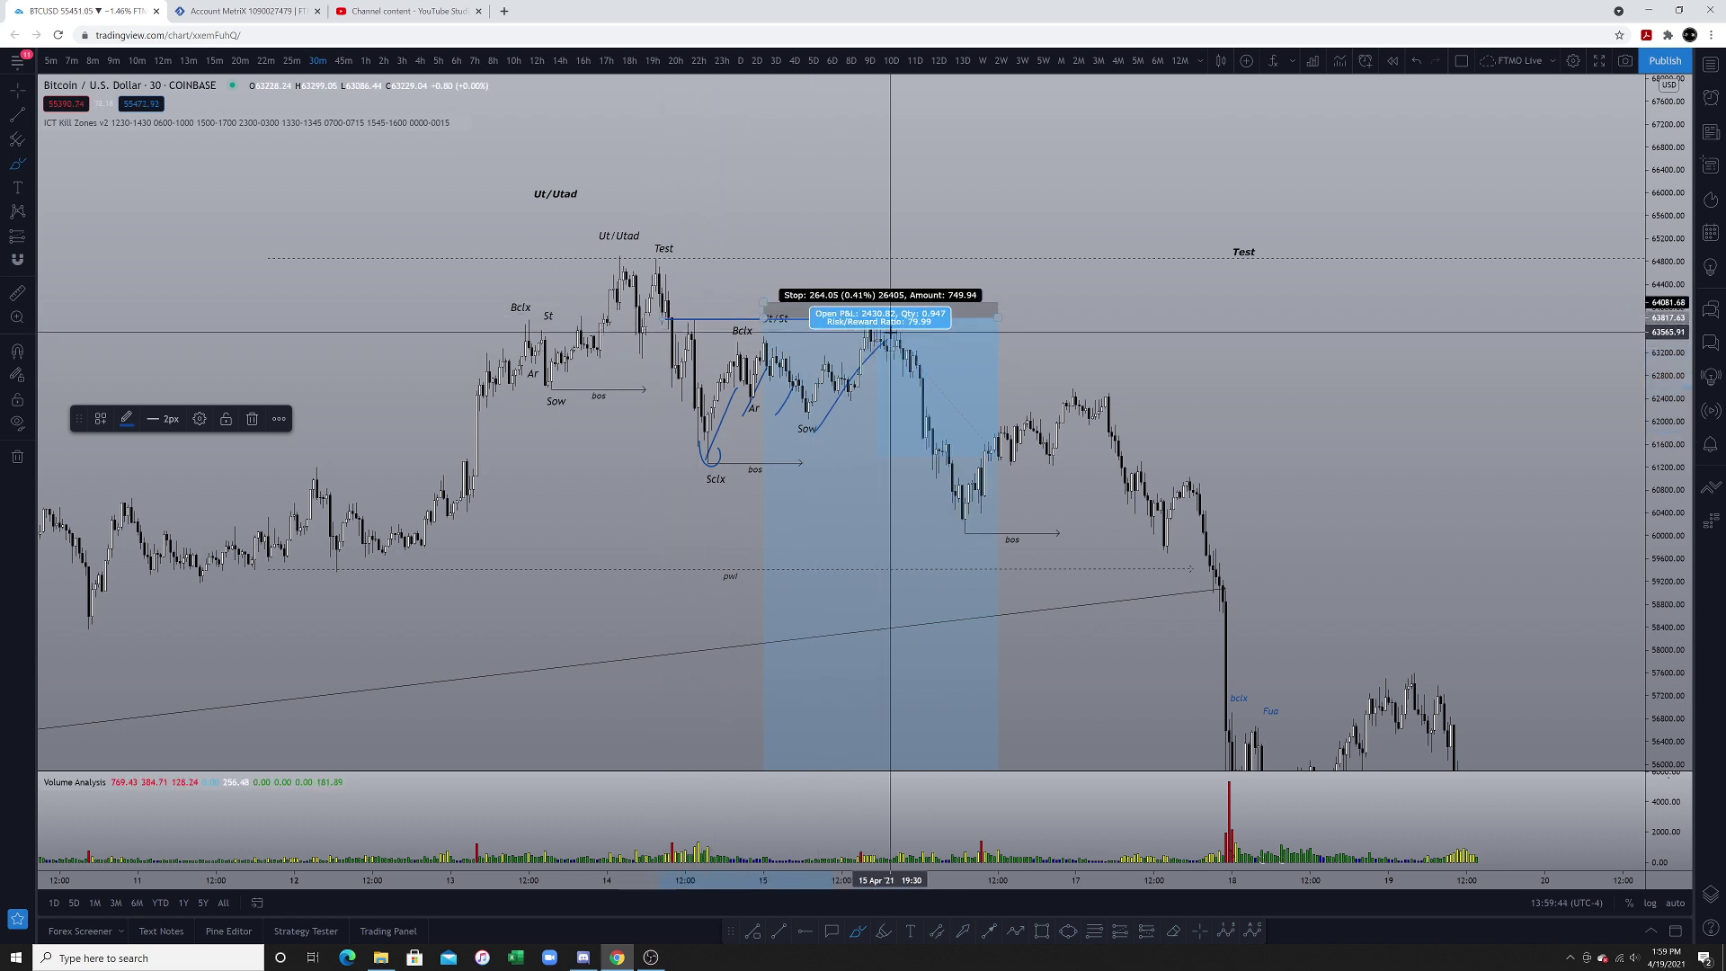
# Brush a descending wave from the second Ut/Utad high to the break below the pwl line, and undo it with the remaining brush strokes.
pyautogui.moveTo(890, 337)
pyautogui.mouseDown()
pyautogui.moveTo(946, 461)
pyautogui.moveTo(1109, 371)
pyautogui.moveTo(1221, 593)
pyautogui.mouseUp()
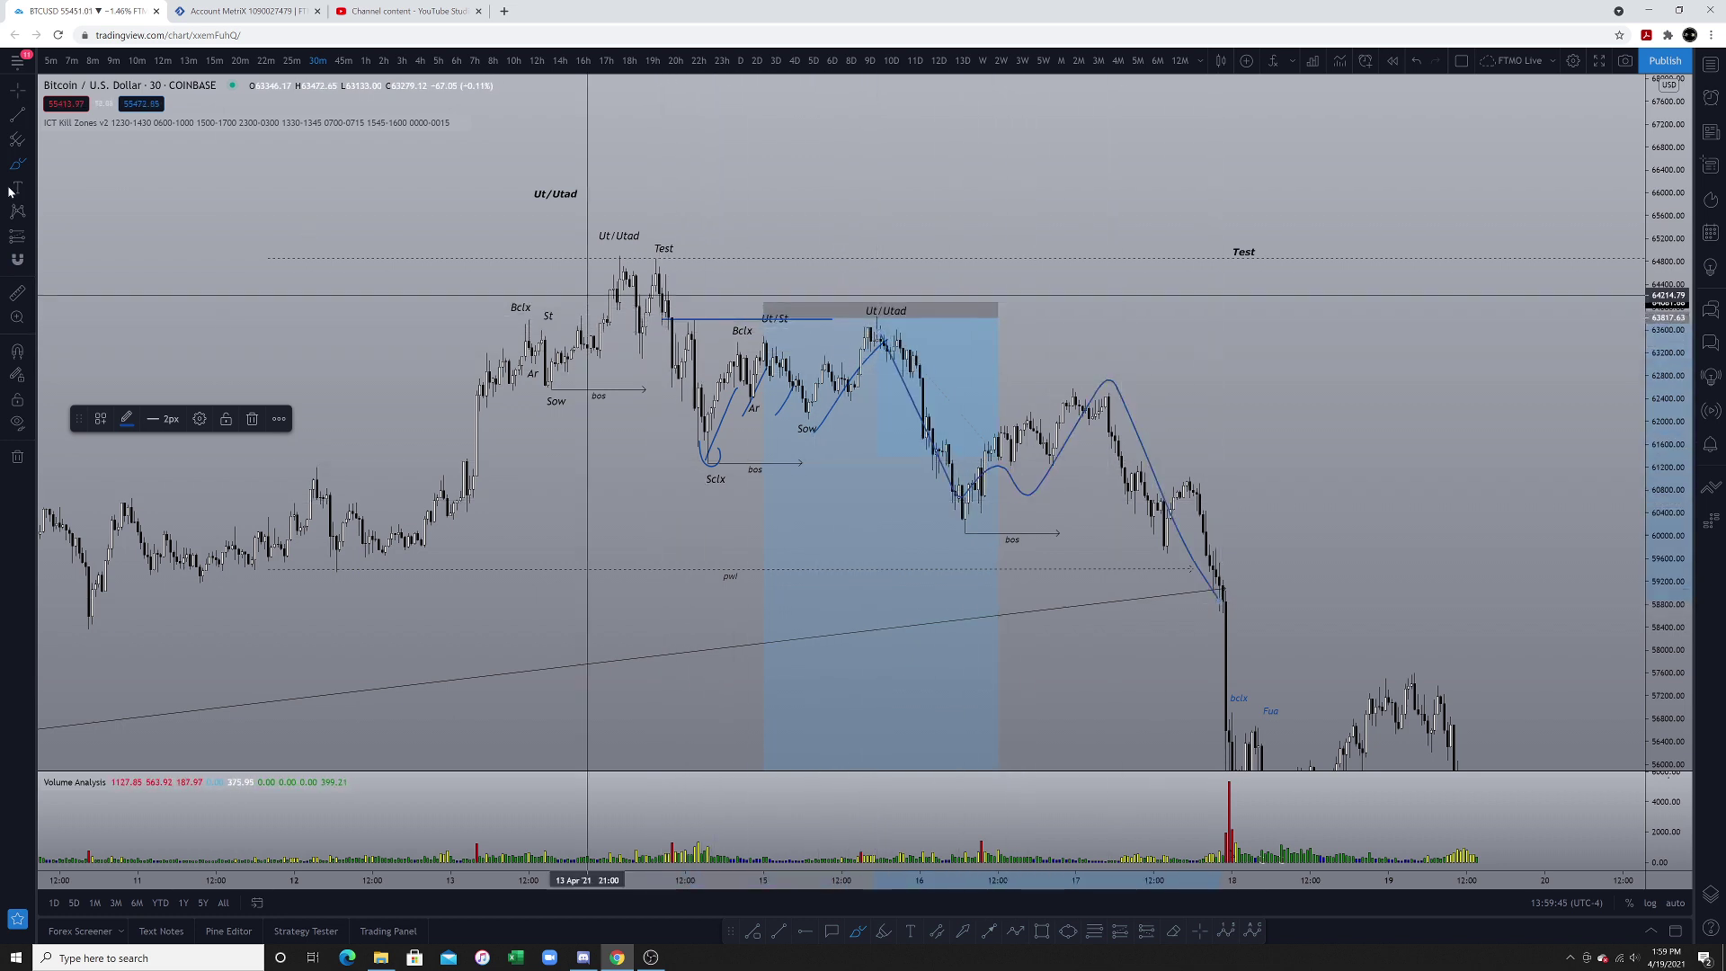
pyautogui.click(15, 87)
pyautogui.hotkey('ctrl', 'z')
pyautogui.hotkey('ctrl', 'z')
pyautogui.hotkey('ctrl', 'z')
pyautogui.hotkey('ctrl', 'z')
pyautogui.hotkey('ctrl', 'z')
pyautogui.hotkey('ctrl', 'z')
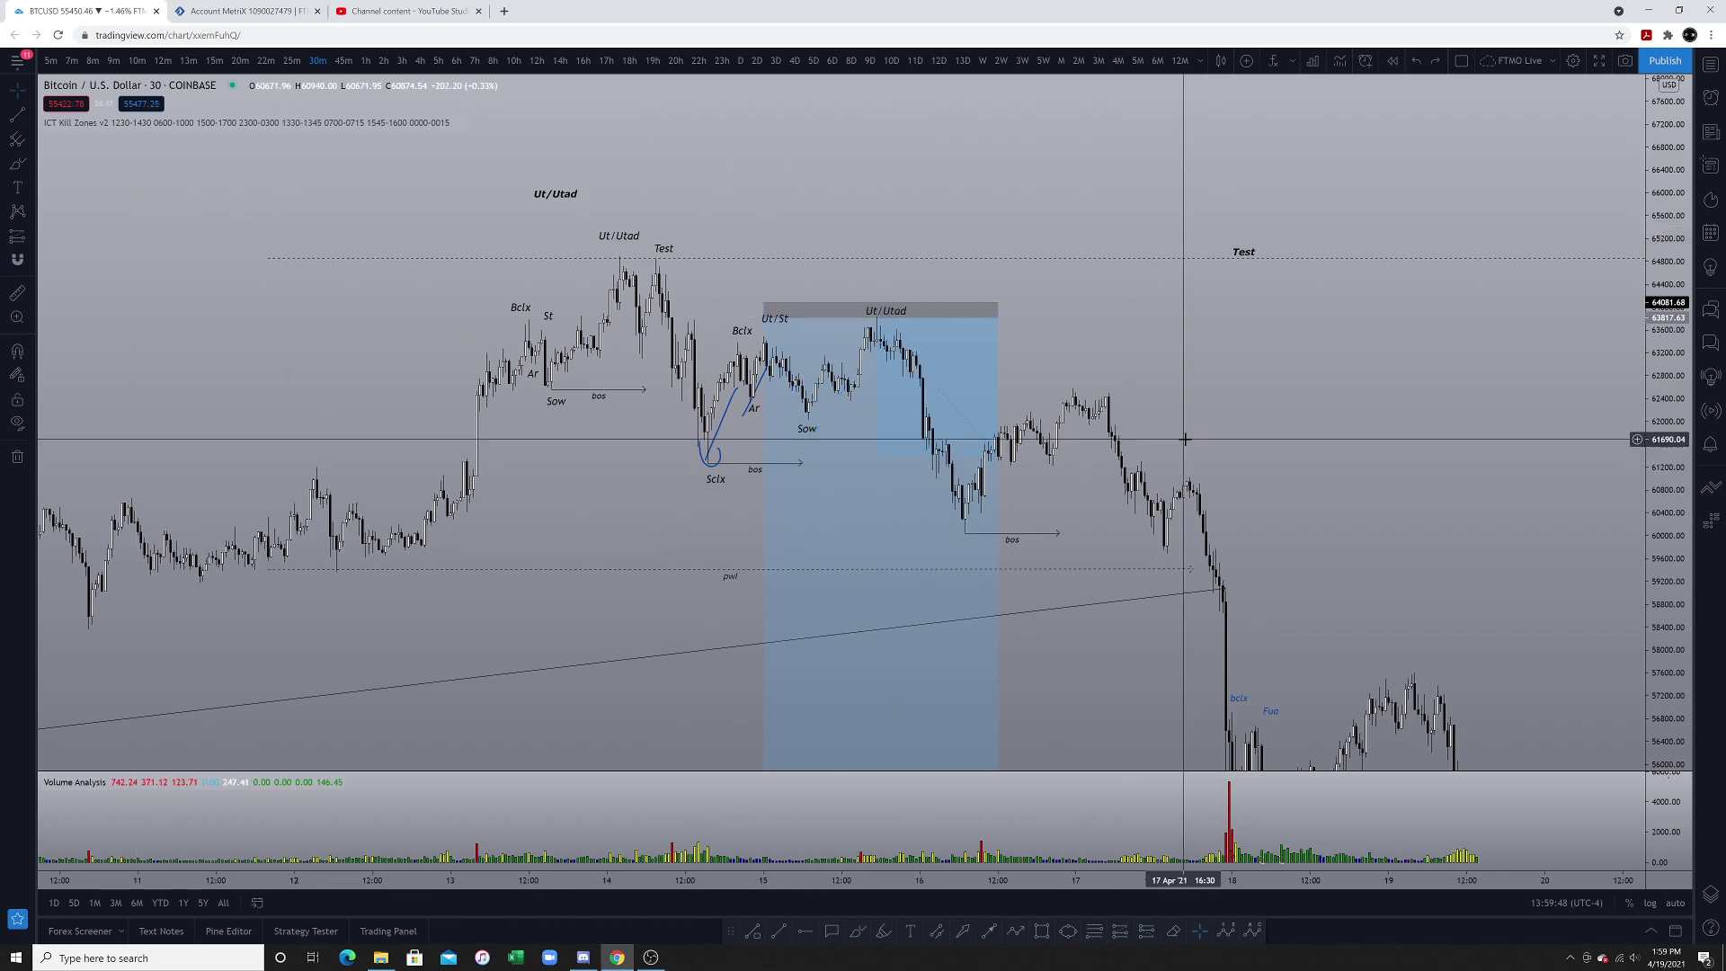
pyautogui.hotkey('ctrl', 'z')
# Raise the short position's profit target from the purple pml zone to about 52,892, just above the red level line.
pyautogui.moveTo(1256, 475); pyautogui.dragTo(1050, 54)
pyautogui.moveTo(1668, 210); pyautogui.dragTo(1667, 612)
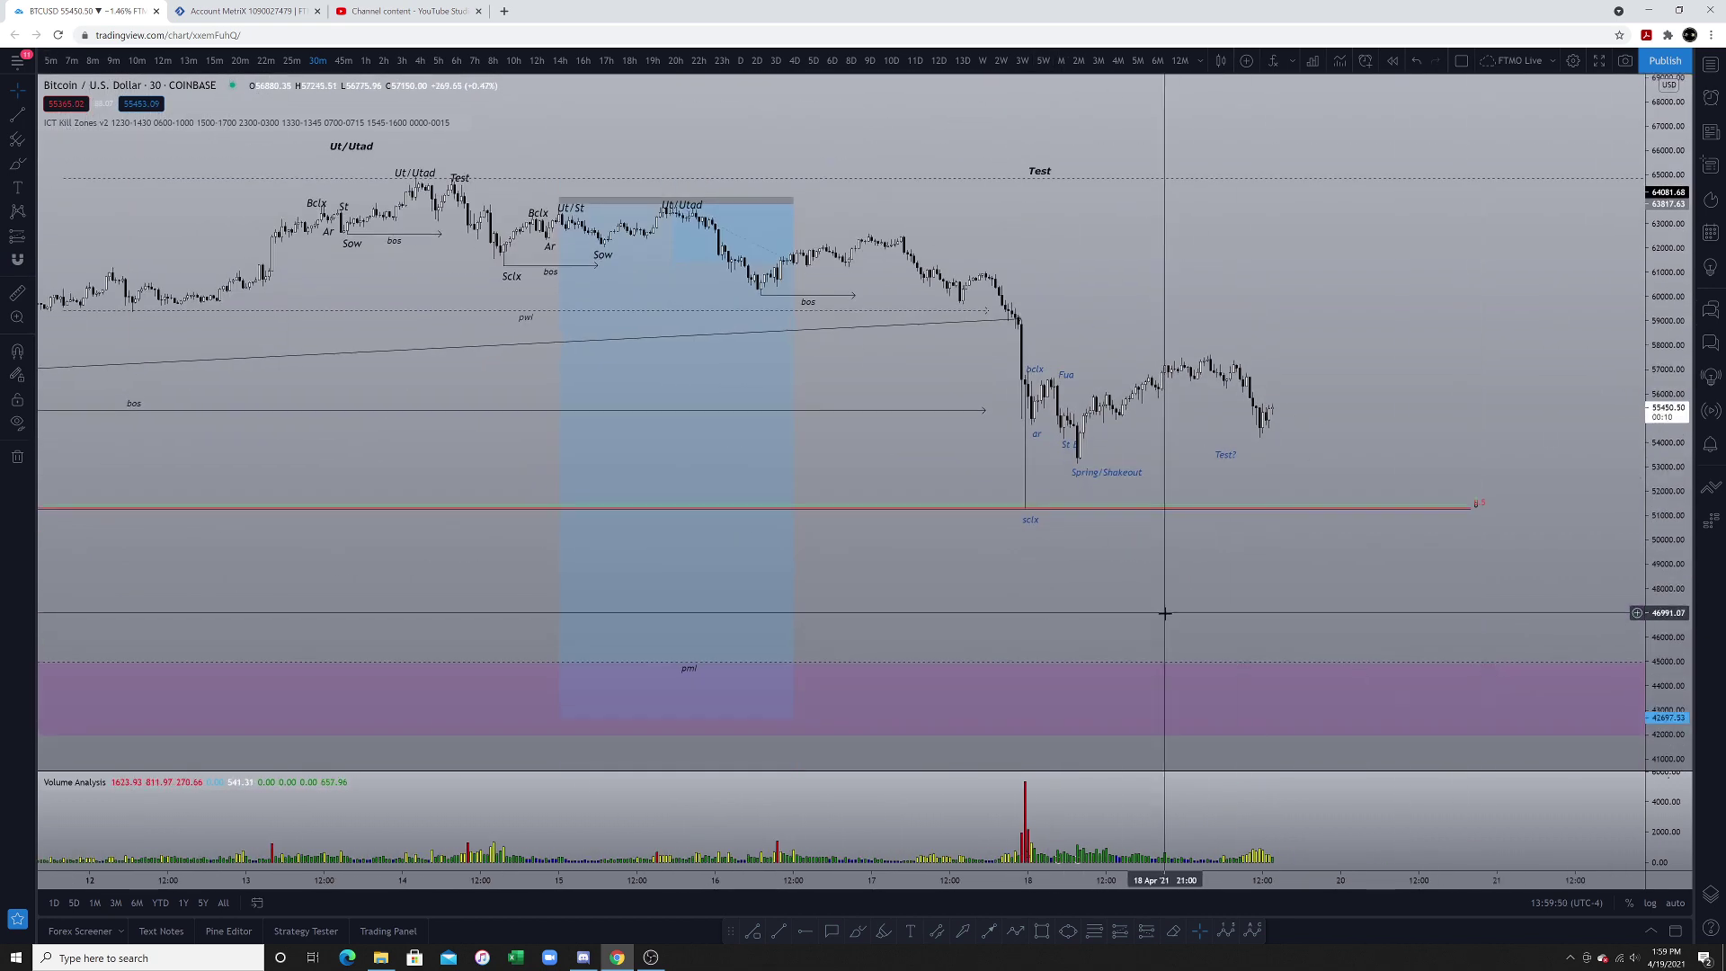
pyautogui.scroll(-3, 1209, 588)
pyautogui.moveTo(1299, 530); pyautogui.dragTo(1054, 411)
pyautogui.moveTo(897, 470)
pyautogui.mouseDown()
pyautogui.moveTo(912, 504)
pyautogui.moveTo(897, 503)
pyautogui.mouseUp()
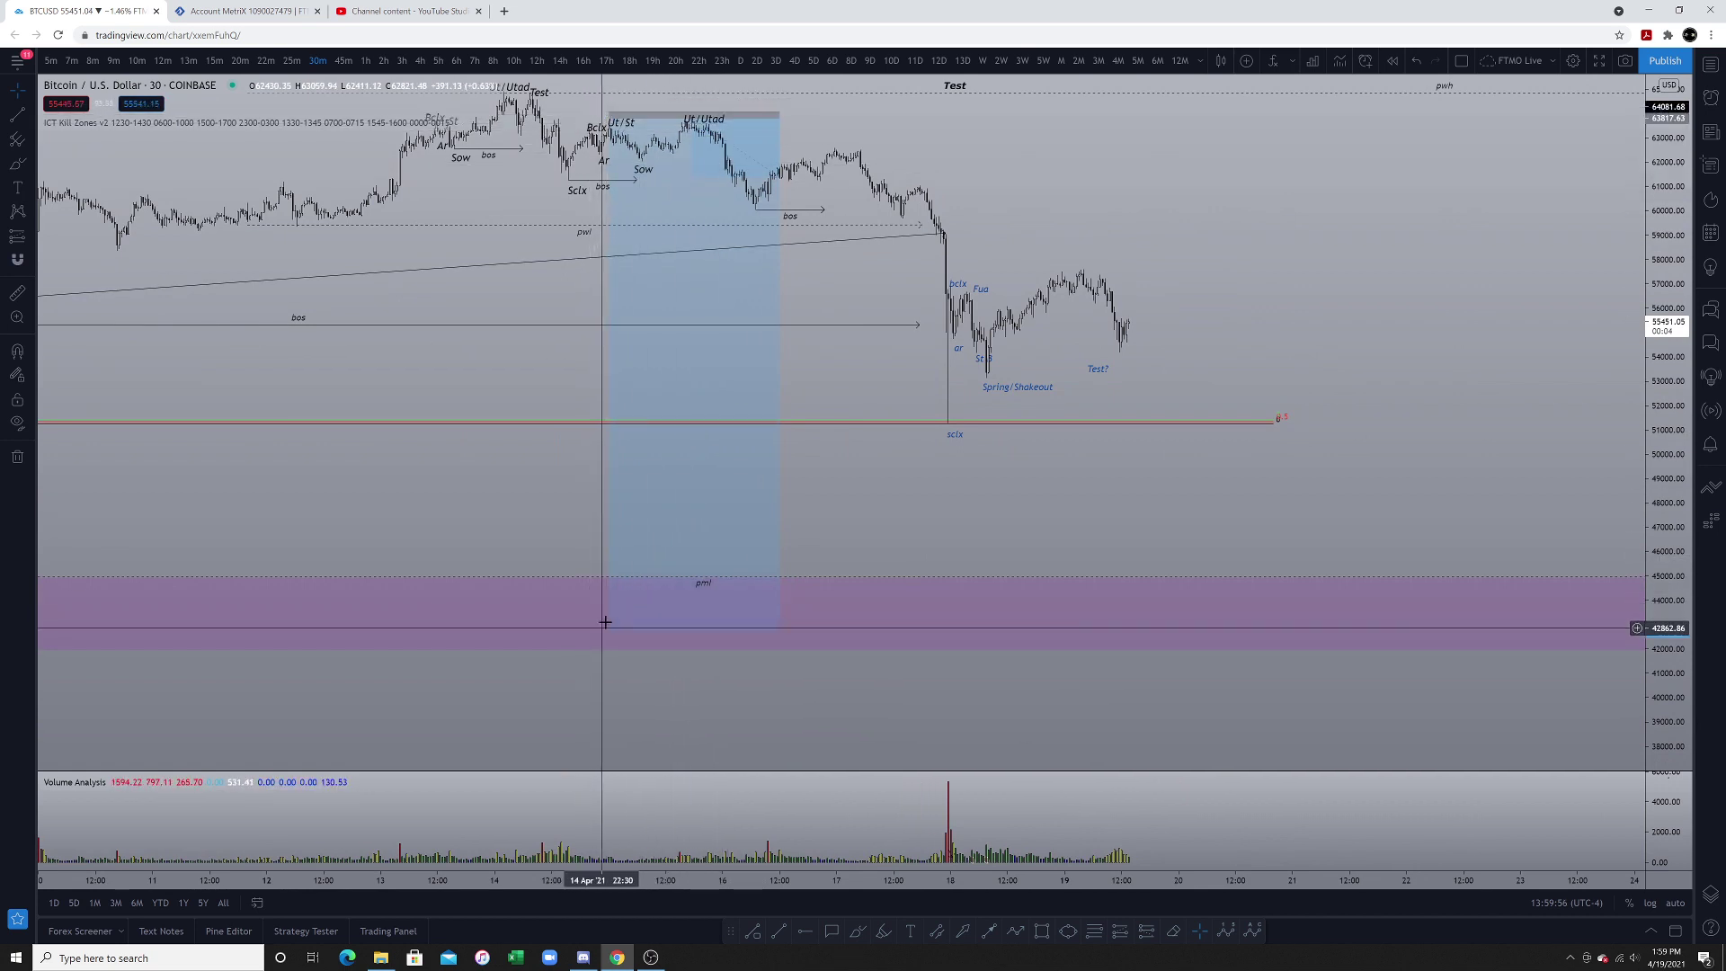
pyautogui.moveTo(607, 628); pyautogui.dragTo(625, 477)
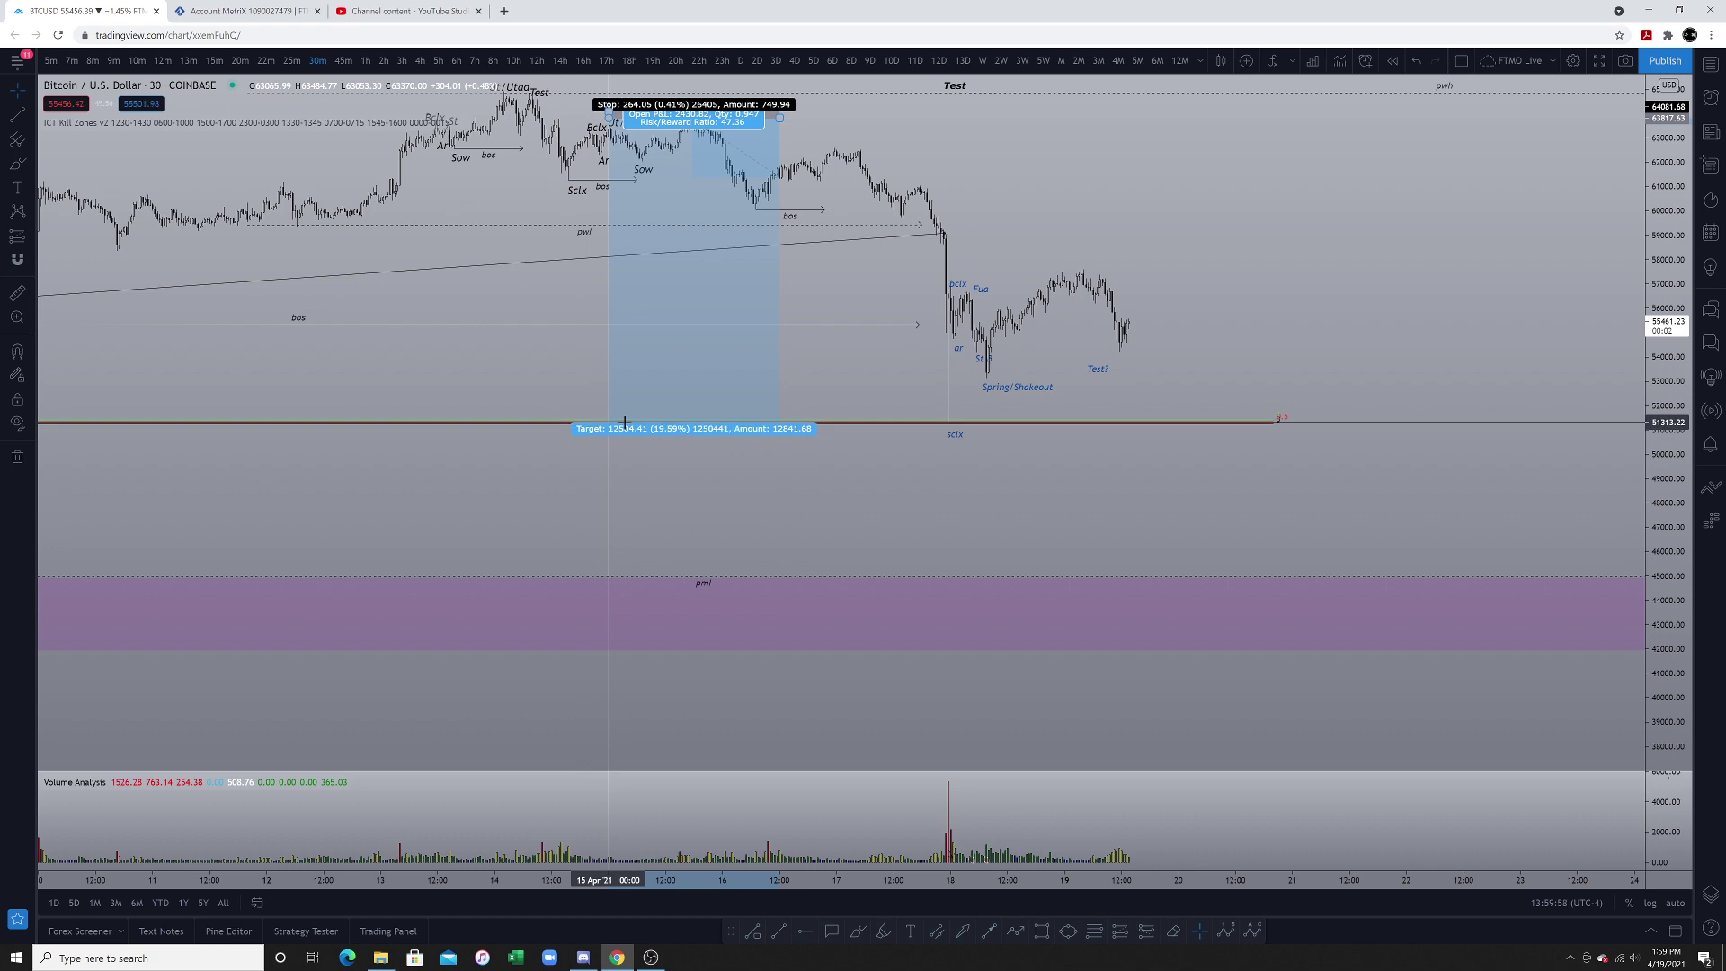
pyautogui.moveTo(628, 405); pyautogui.dragTo(632, 398)
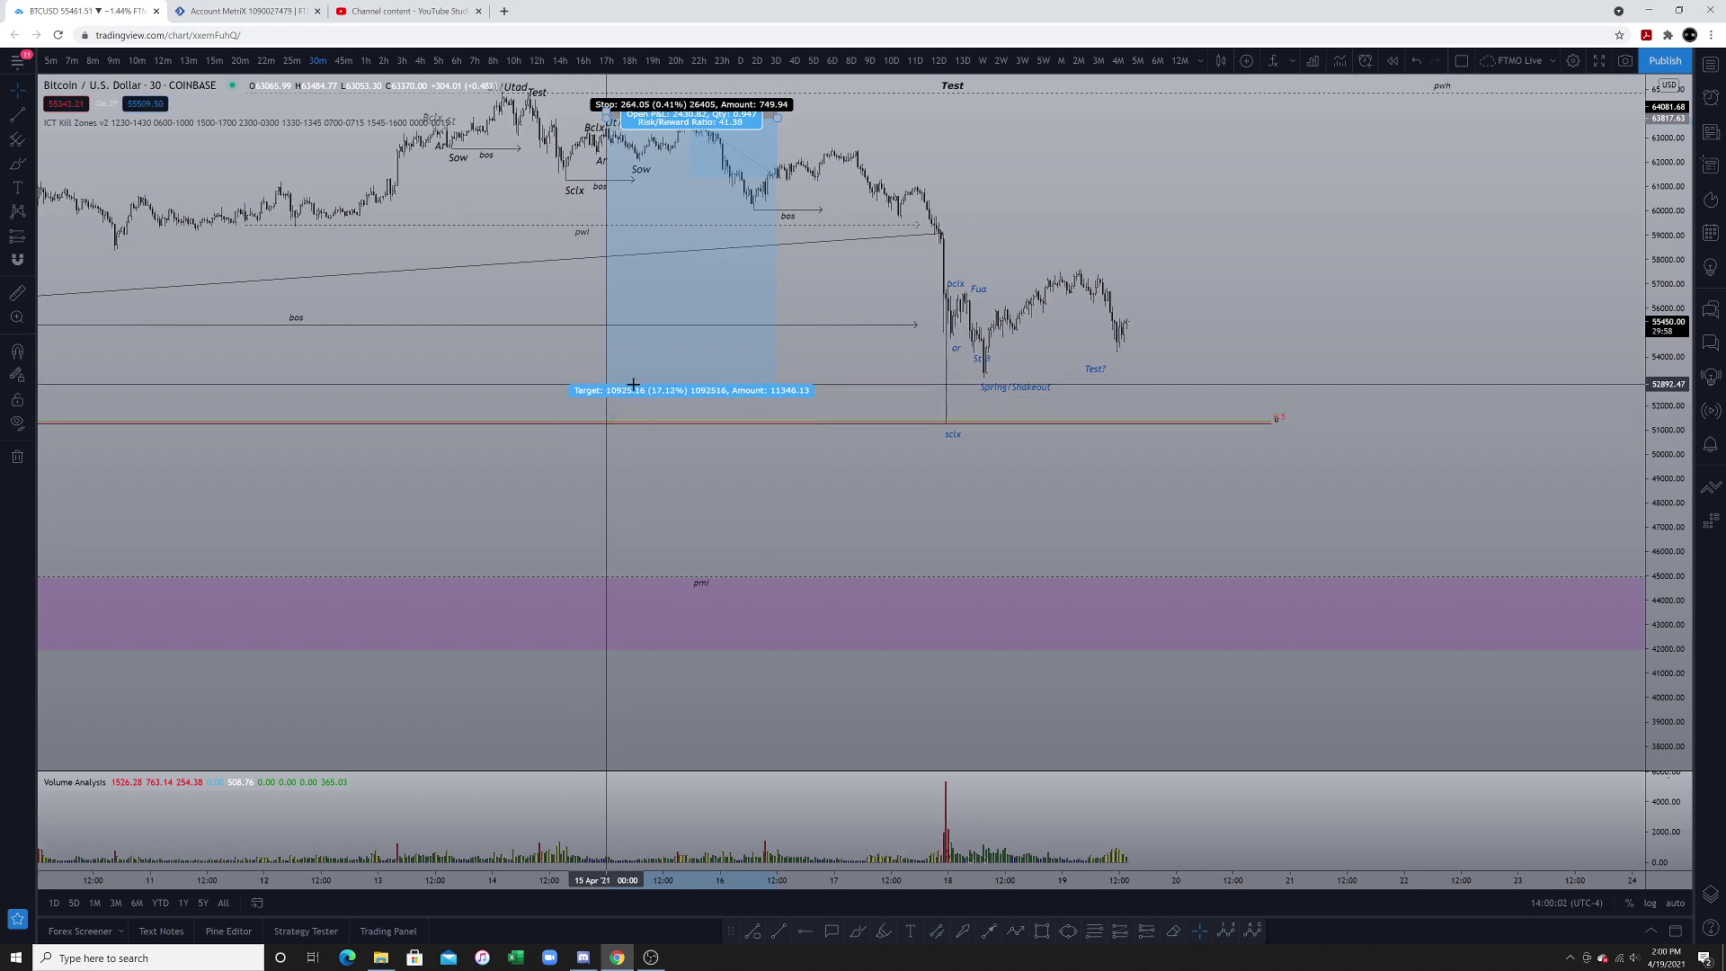
# Brush a rise above pwh with a sharp decline, circle its peak, brush an alternative path consolidating near pwh before rallying, and undo all three.
pyautogui.moveTo(623, 458); pyautogui.dragTo(599, 513)
pyautogui.moveTo(1104, 552); pyautogui.dragTo(964, 617)
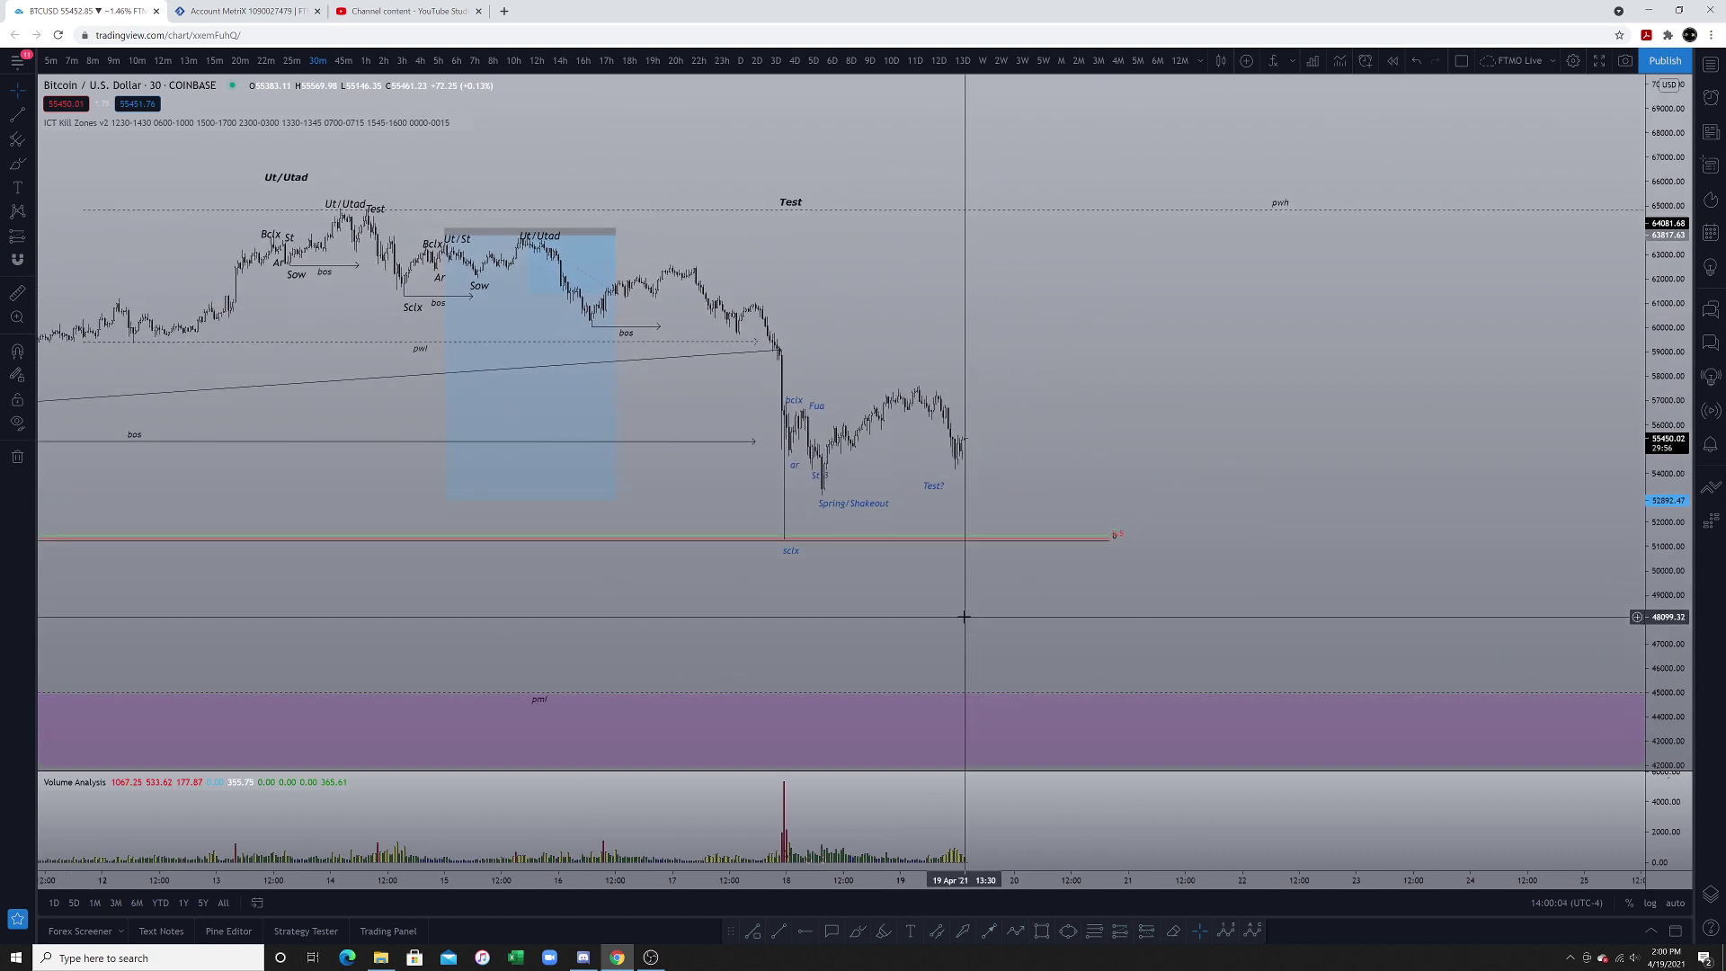
pyautogui.moveTo(1086, 496); pyautogui.dragTo(1066, 521)
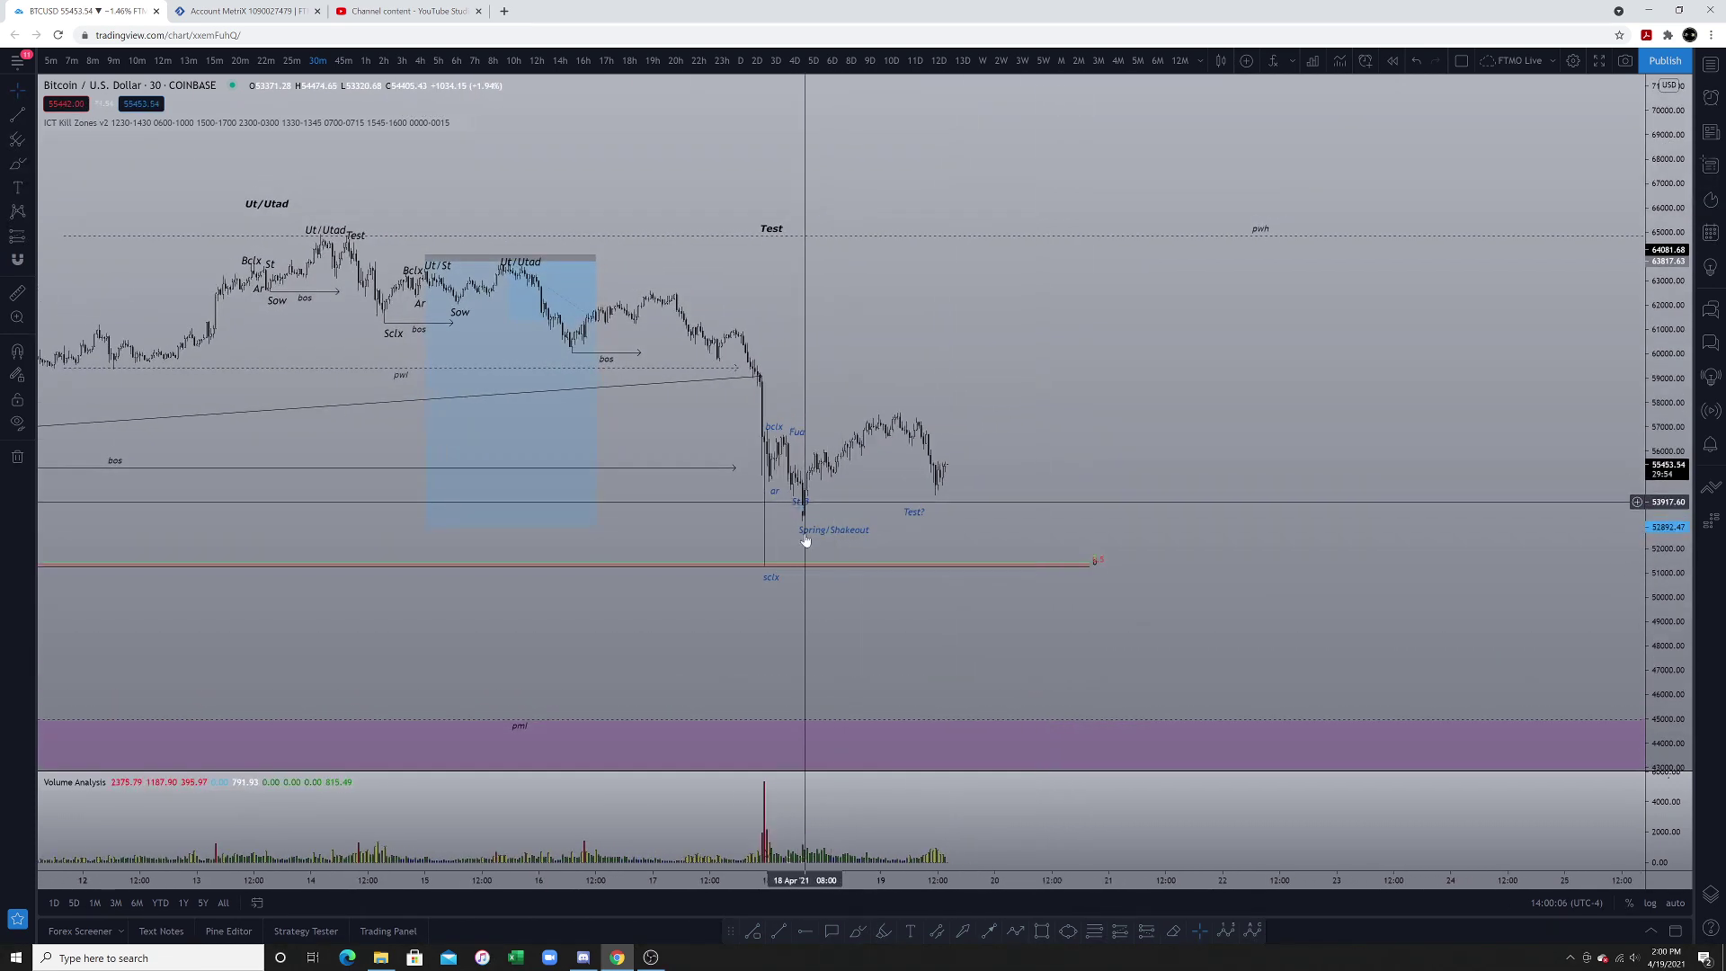
pyautogui.moveTo(941, 480)
pyautogui.mouseDown()
pyautogui.moveTo(955, 441)
pyautogui.moveTo(1067, 359)
pyautogui.moveTo(1139, 212)
pyautogui.moveTo(1330, 524)
pyautogui.moveTo(1296, 467)
pyautogui.mouseUp()
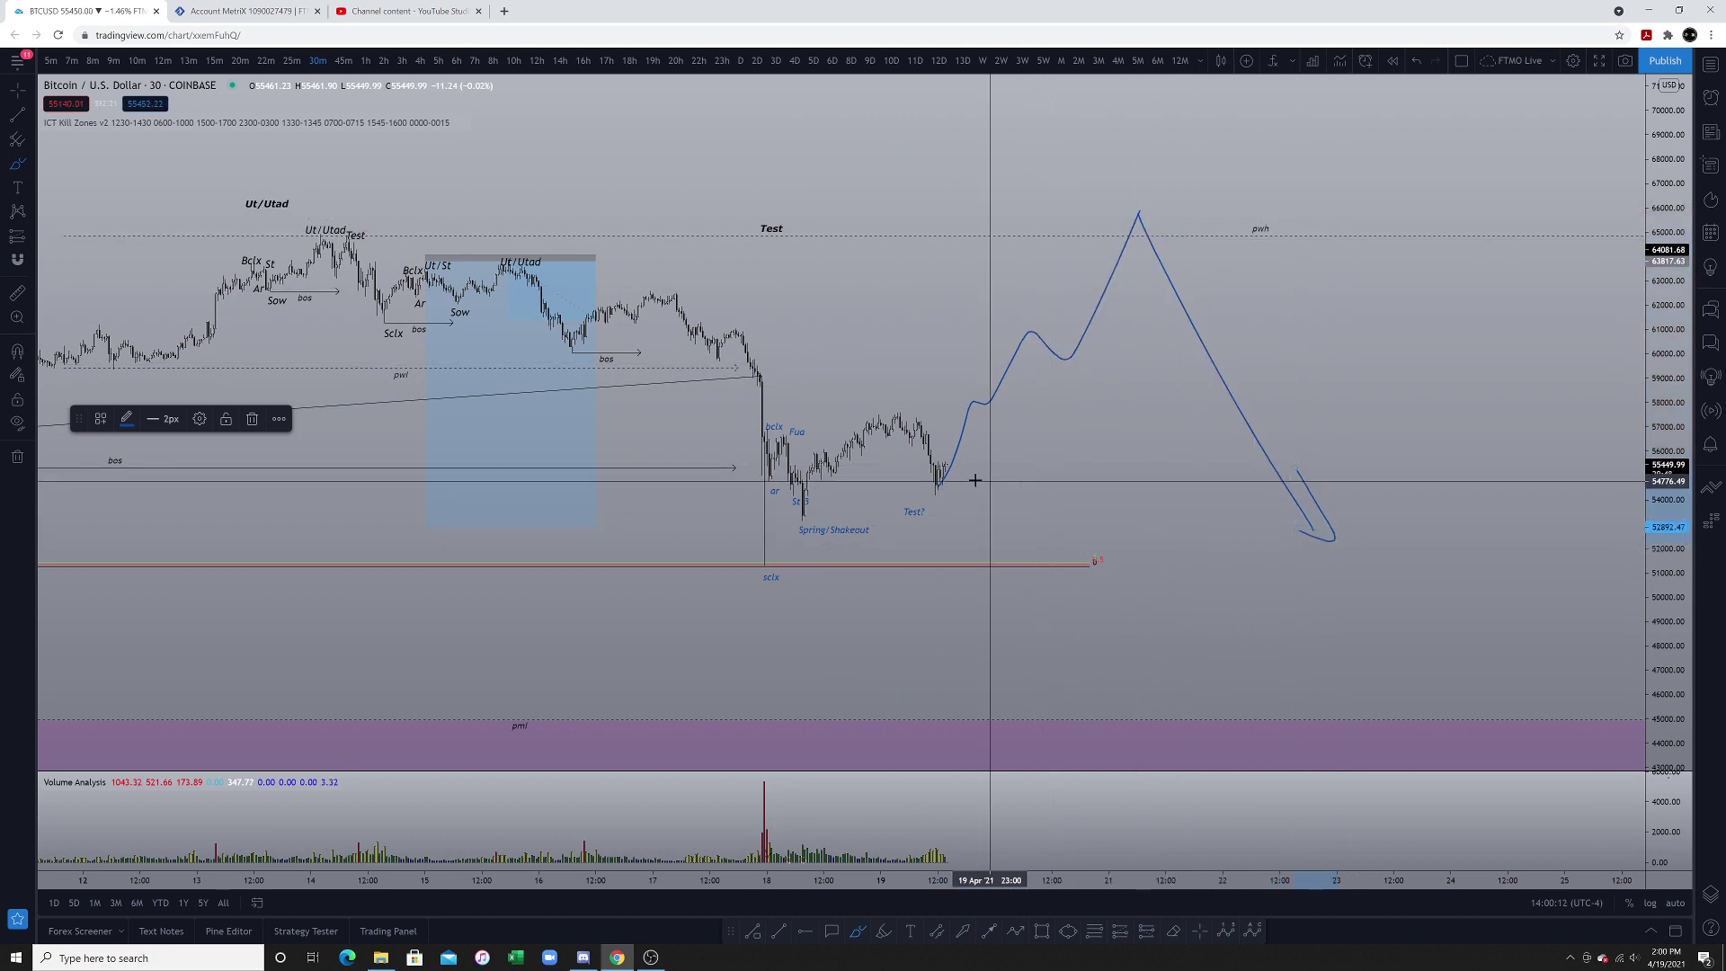
pyautogui.moveTo(949, 481)
pyautogui.mouseDown()
pyautogui.moveTo(1189, 242)
pyautogui.moveTo(1294, 305)
pyautogui.moveTo(1424, 113)
pyautogui.moveTo(1433, 142)
pyautogui.mouseUp()
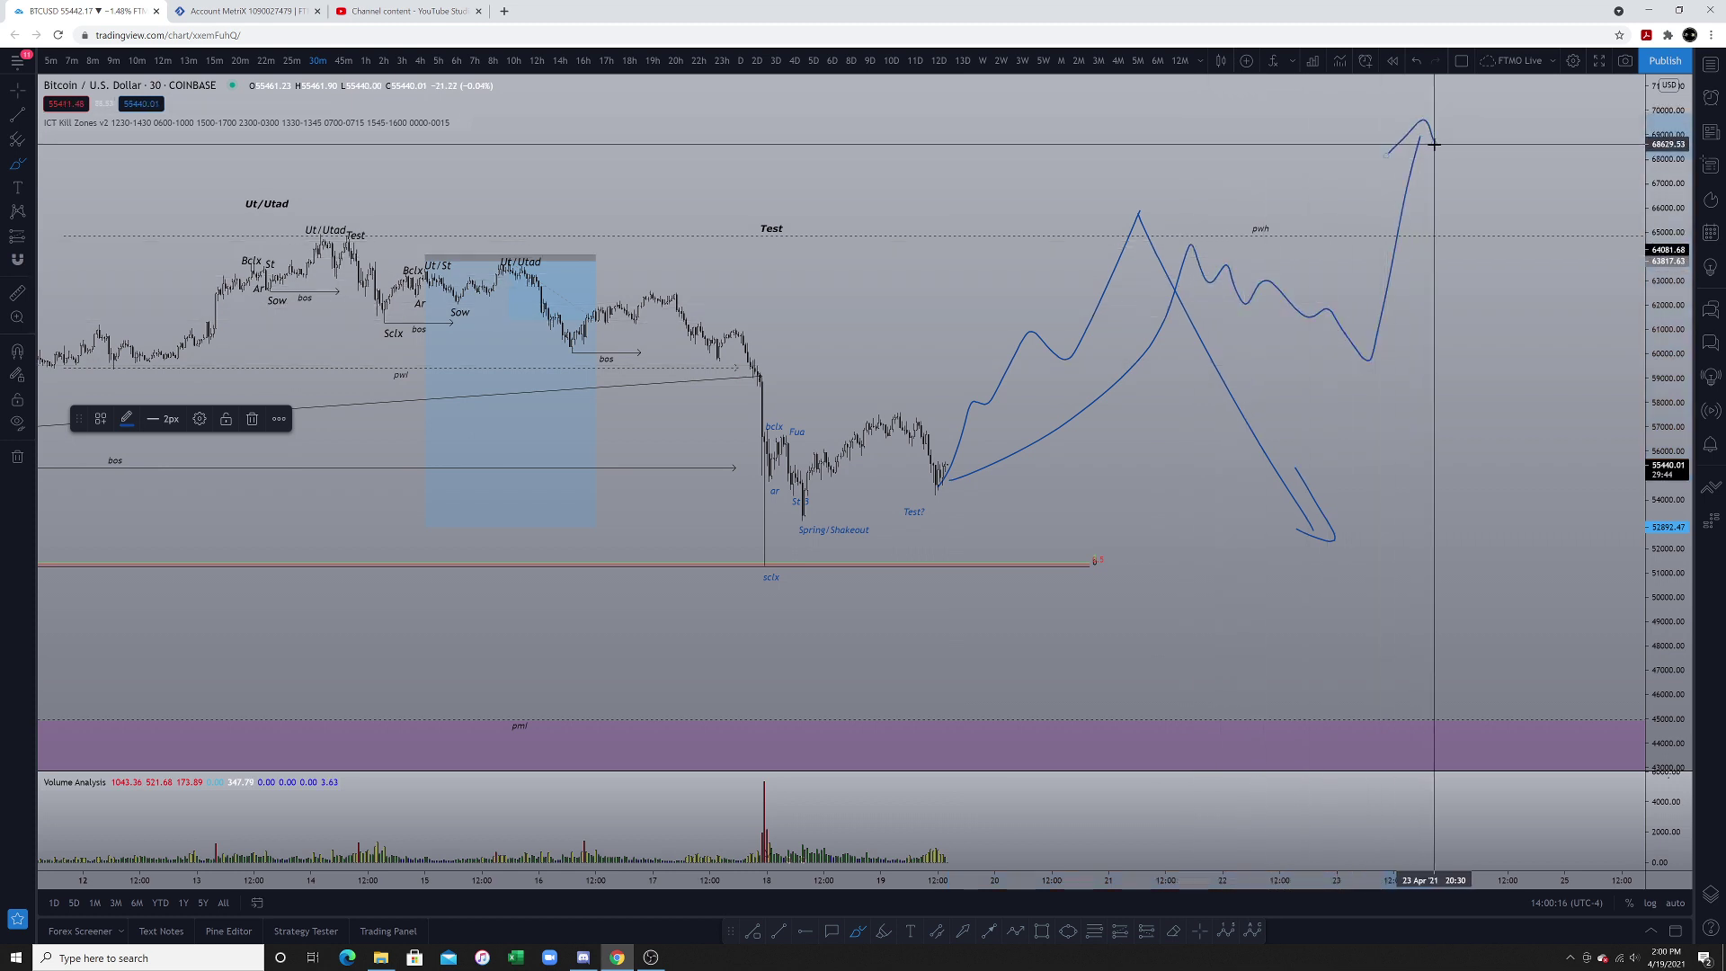
pyautogui.moveTo(1145, 198)
pyautogui.mouseDown()
pyautogui.moveTo(1184, 216)
pyautogui.moveTo(1138, 200)
pyautogui.mouseUp()
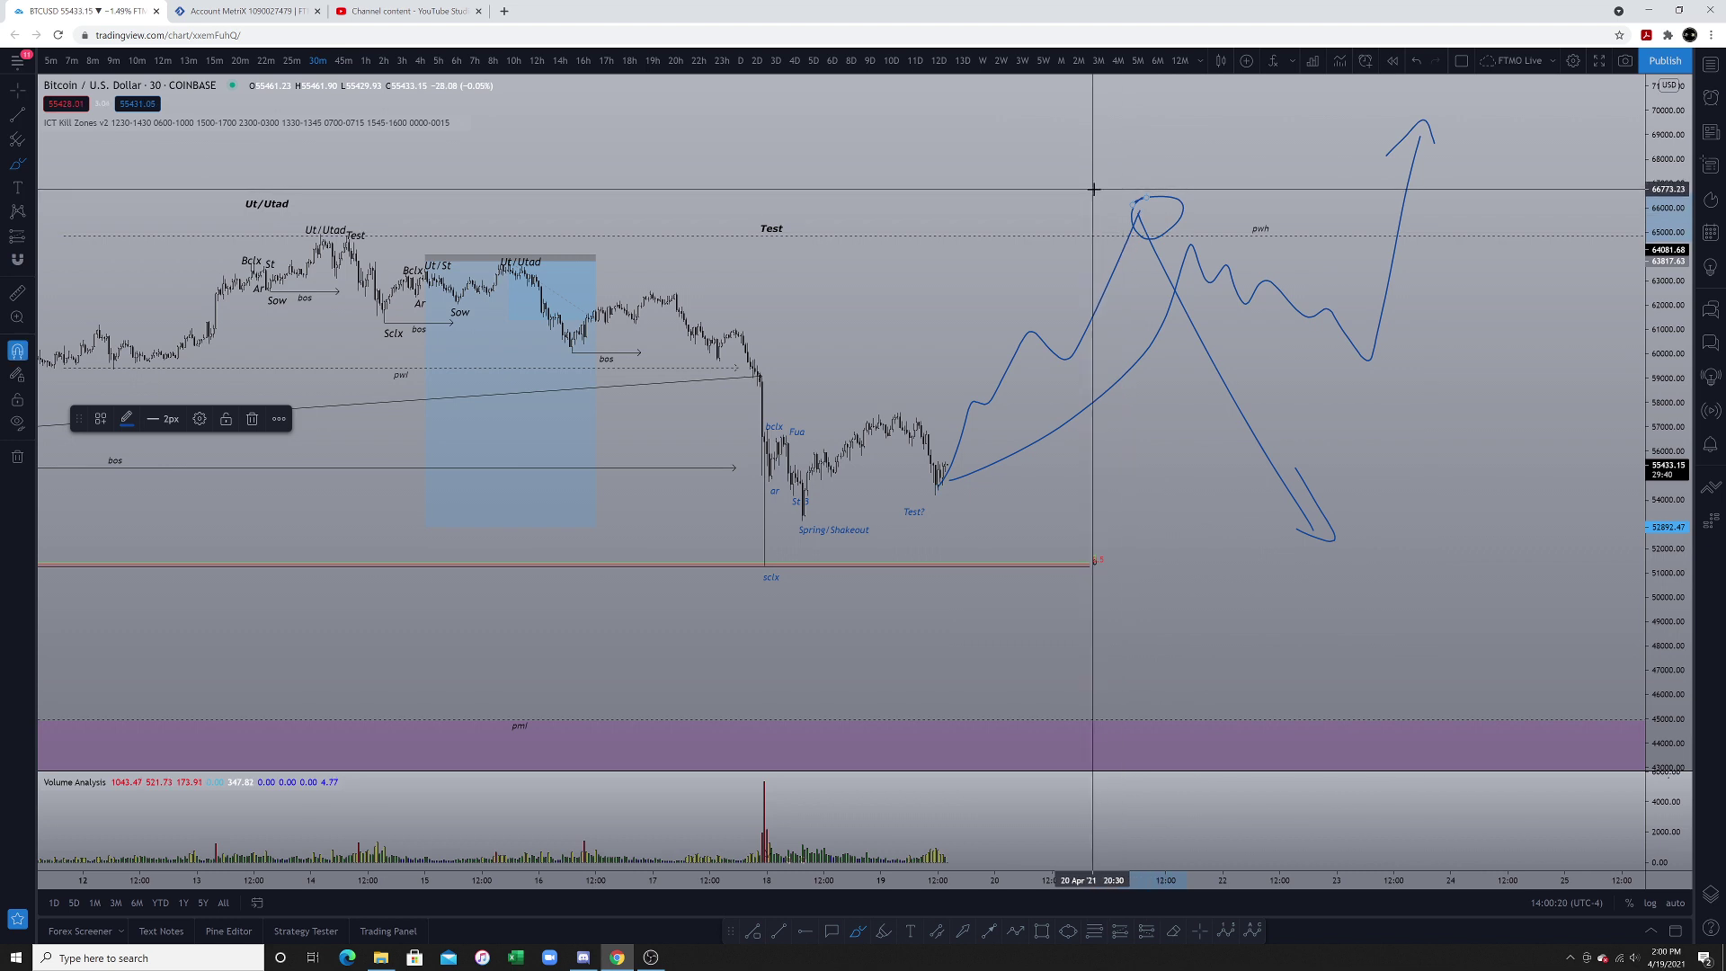
pyautogui.hotkey('ctrl', 'z')
pyautogui.hotkey('ctrl', 'z')
pyautogui.hotkey('ctrl', 'z')
pyautogui.hotkey('ctrl', 'z')
pyautogui.hotkey('ctrl', 'z')
pyautogui.hotkey('ctrl', 'z')
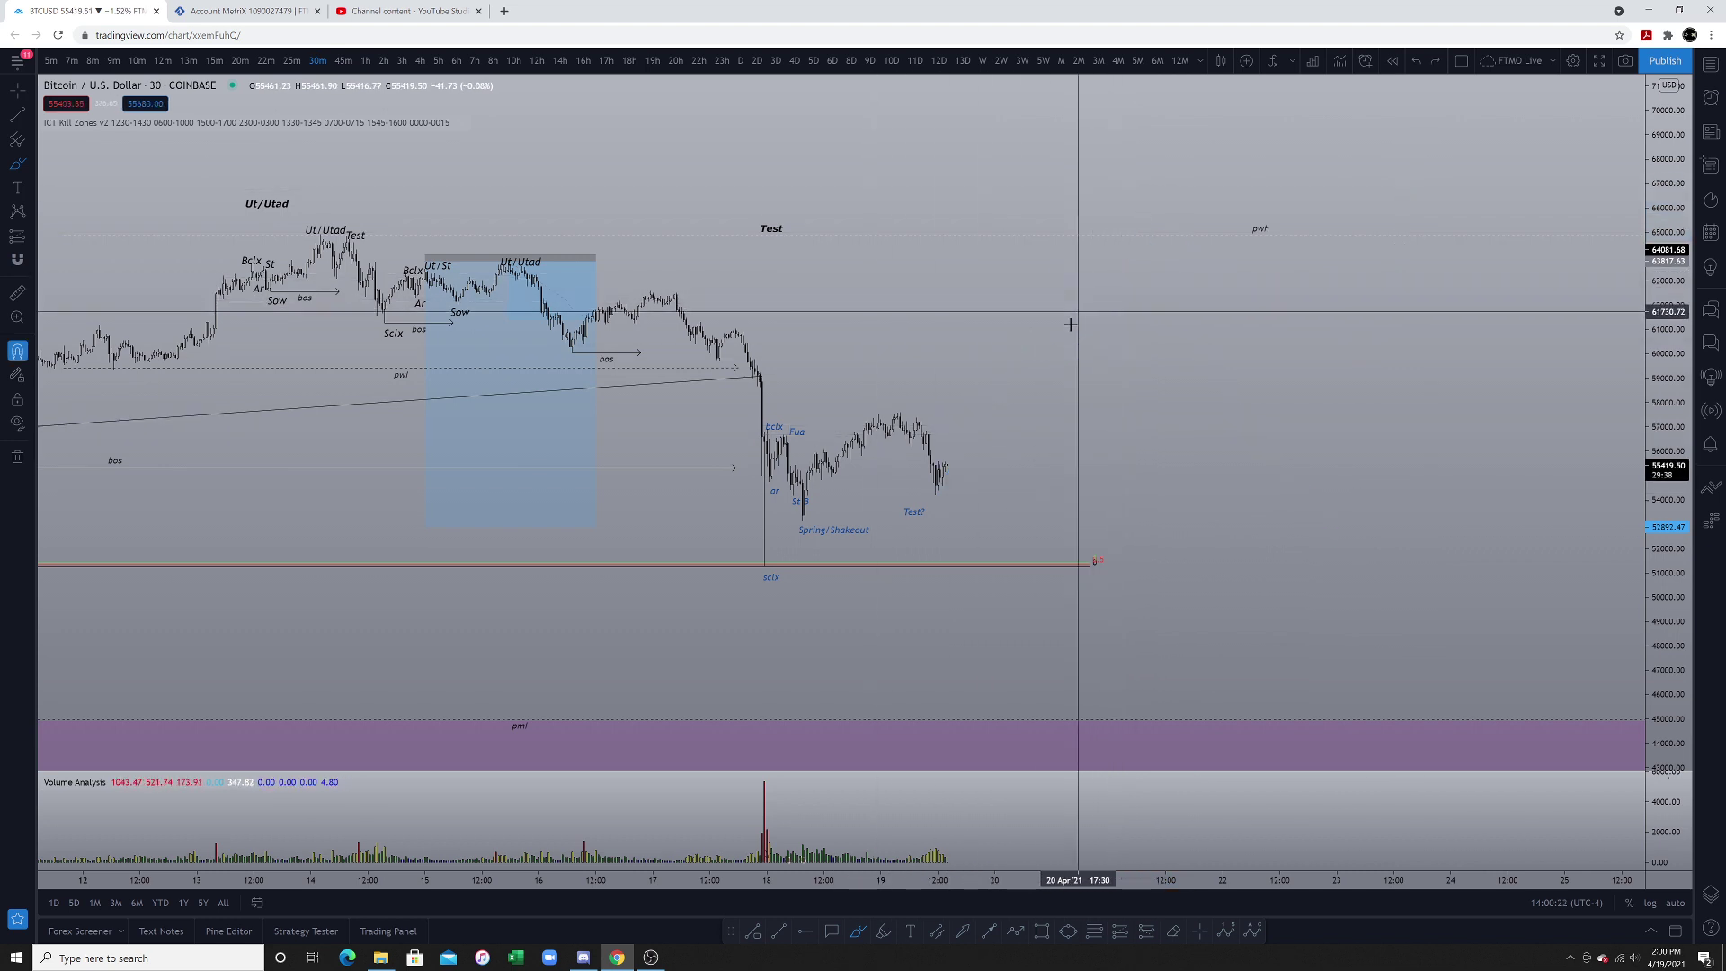
# Brush a rise from current price to about 62,000, level lines around the last bos, and falling and rising continuations, and remove them all.
pyautogui.moveTo(944, 474)
pyautogui.mouseDown()
pyautogui.moveTo(999, 378)
pyautogui.moveTo(1098, 301)
pyautogui.mouseUp()
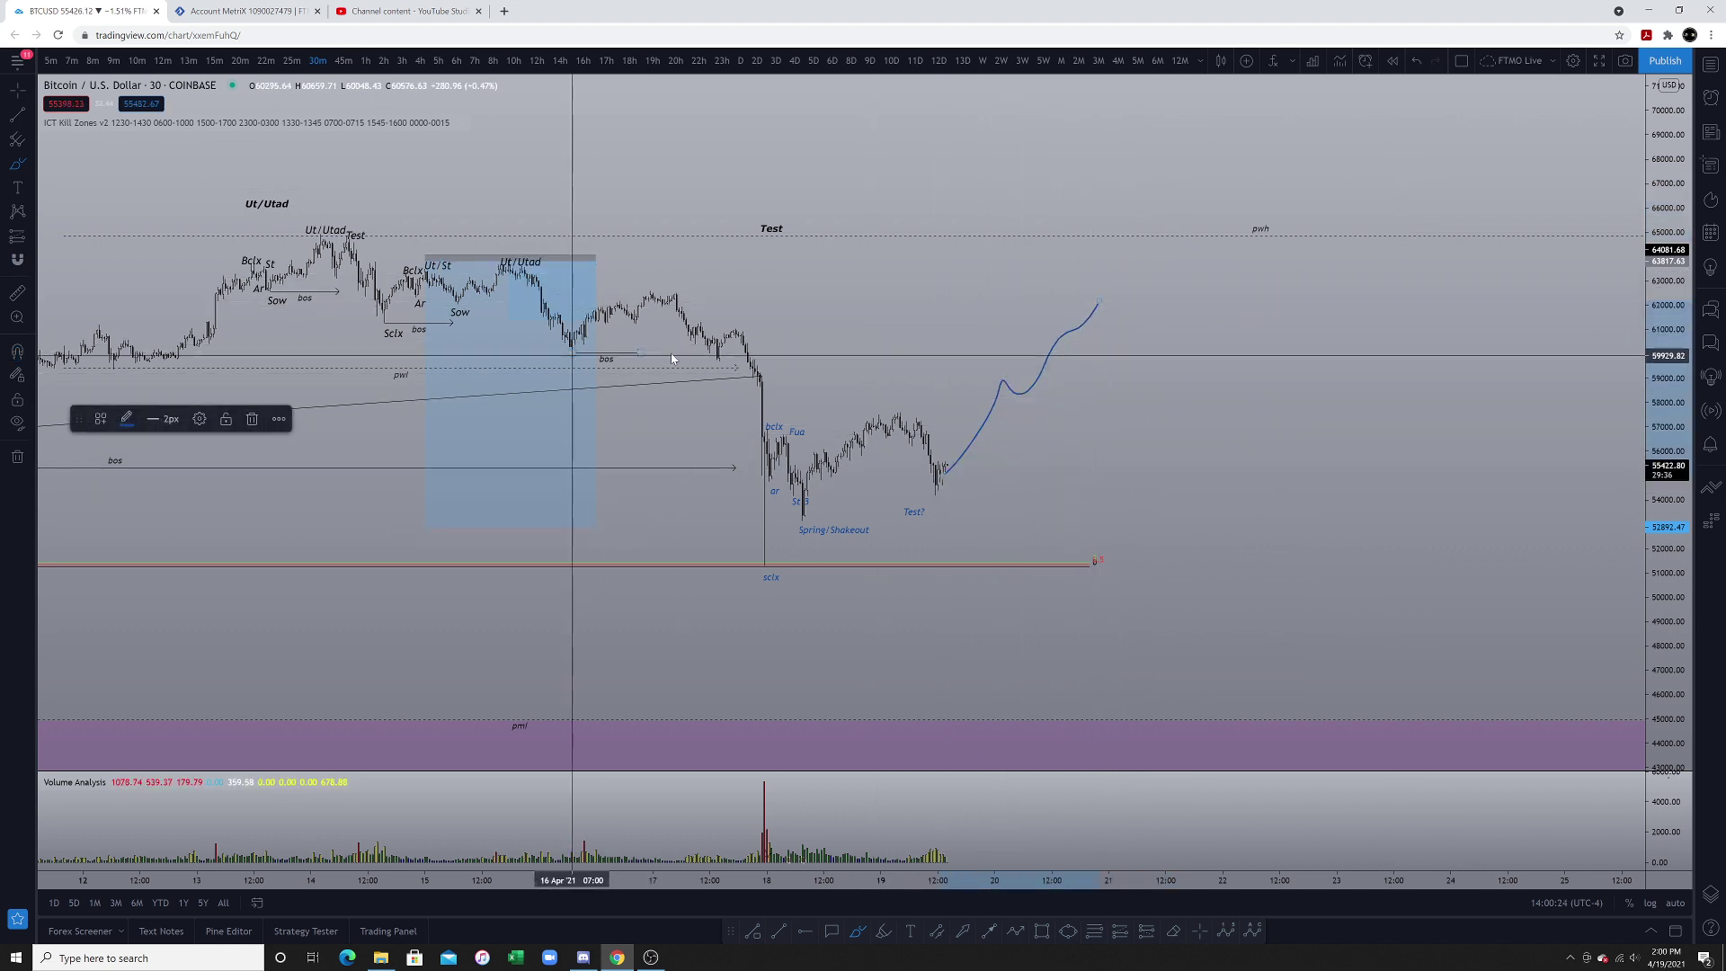
pyautogui.moveTo(573, 355); pyautogui.dragTo(870, 364)
pyautogui.moveTo(566, 302); pyautogui.dragTo(826, 294)
pyautogui.moveTo(1106, 306)
pyautogui.mouseDown()
pyautogui.moveTo(1254, 517)
pyautogui.moveTo(1218, 509)
pyautogui.mouseUp()
pyautogui.moveTo(1104, 303)
pyautogui.mouseDown()
pyautogui.moveTo(1297, 413)
pyautogui.moveTo(1414, 187)
pyautogui.moveTo(1436, 241)
pyautogui.mouseUp()
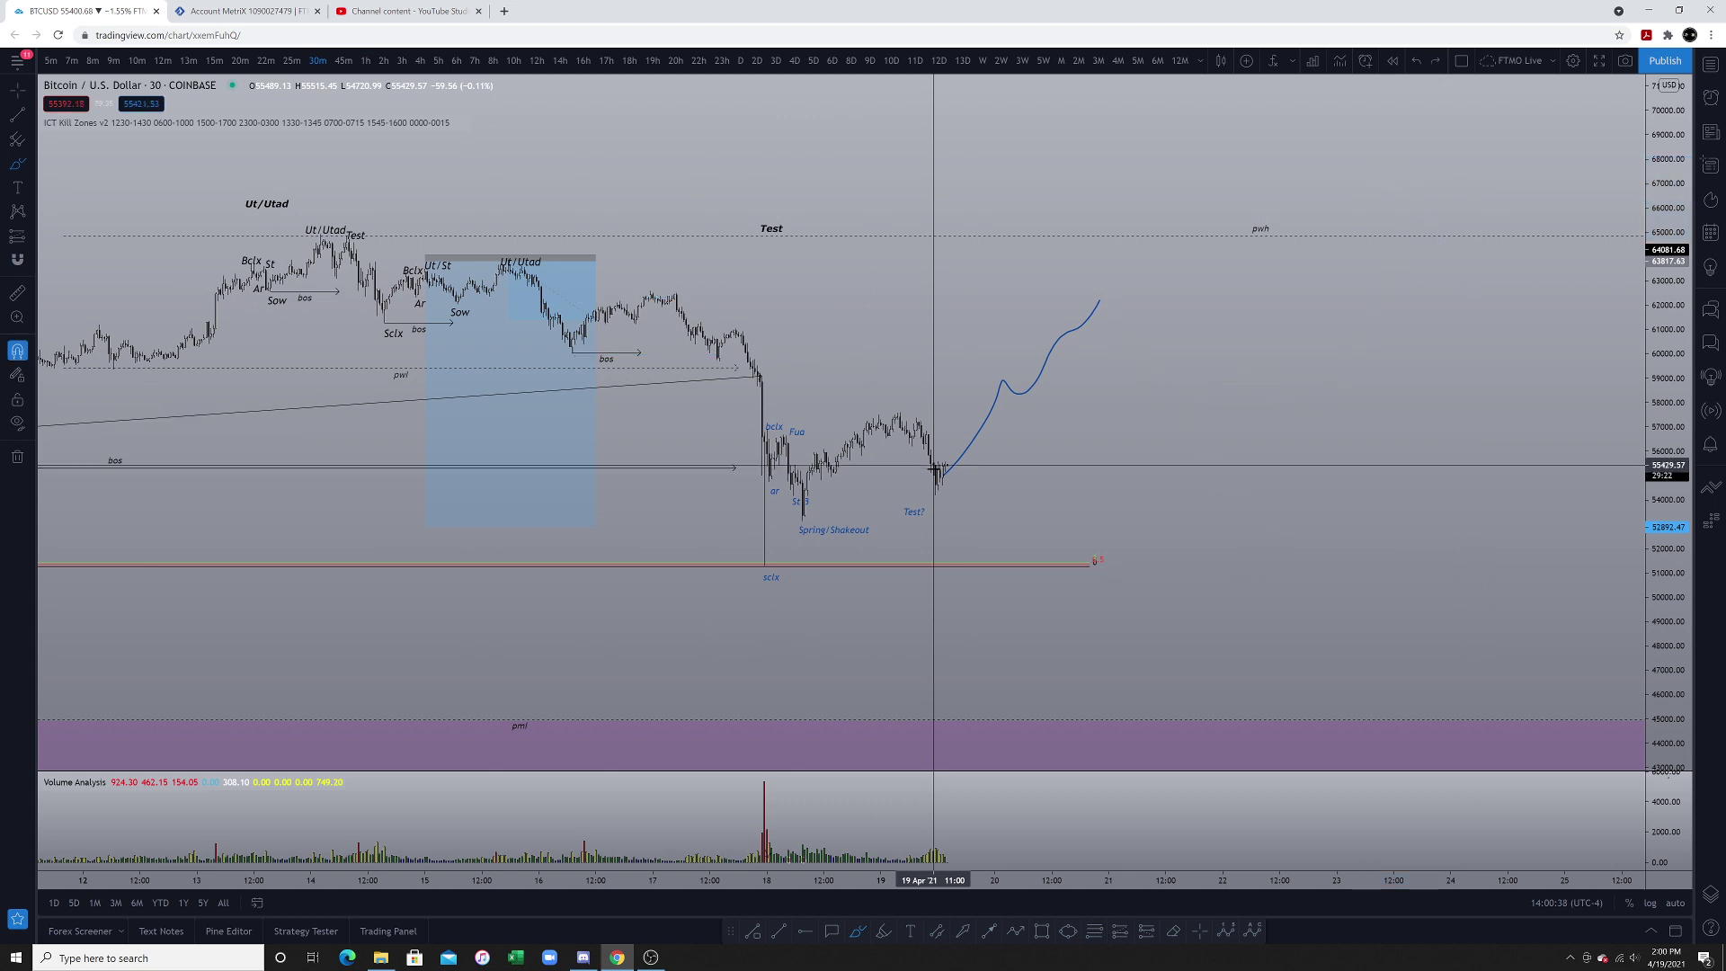
pyautogui.click(16, 93)
# Move the bold Test label along the pwh line to just above the short position.
pyautogui.moveTo(800, 313); pyautogui.dragTo(927, 387)
pyautogui.scroll(-2, 927, 387)
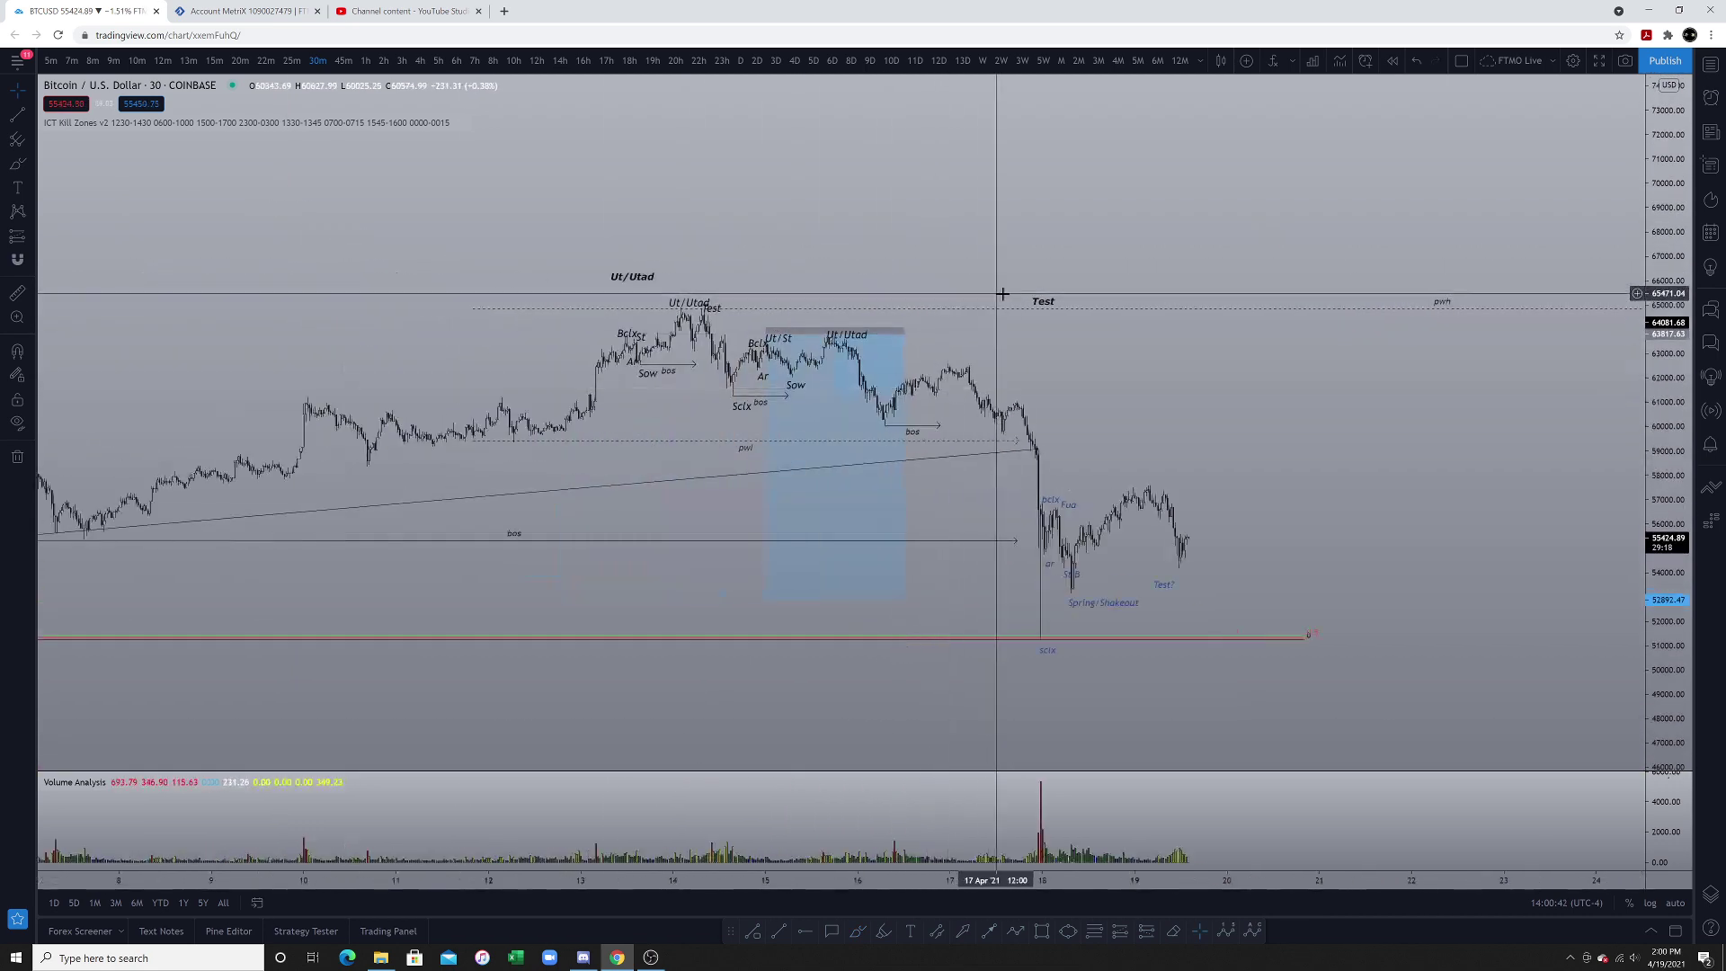
pyautogui.moveTo(1017, 304); pyautogui.dragTo(821, 297)
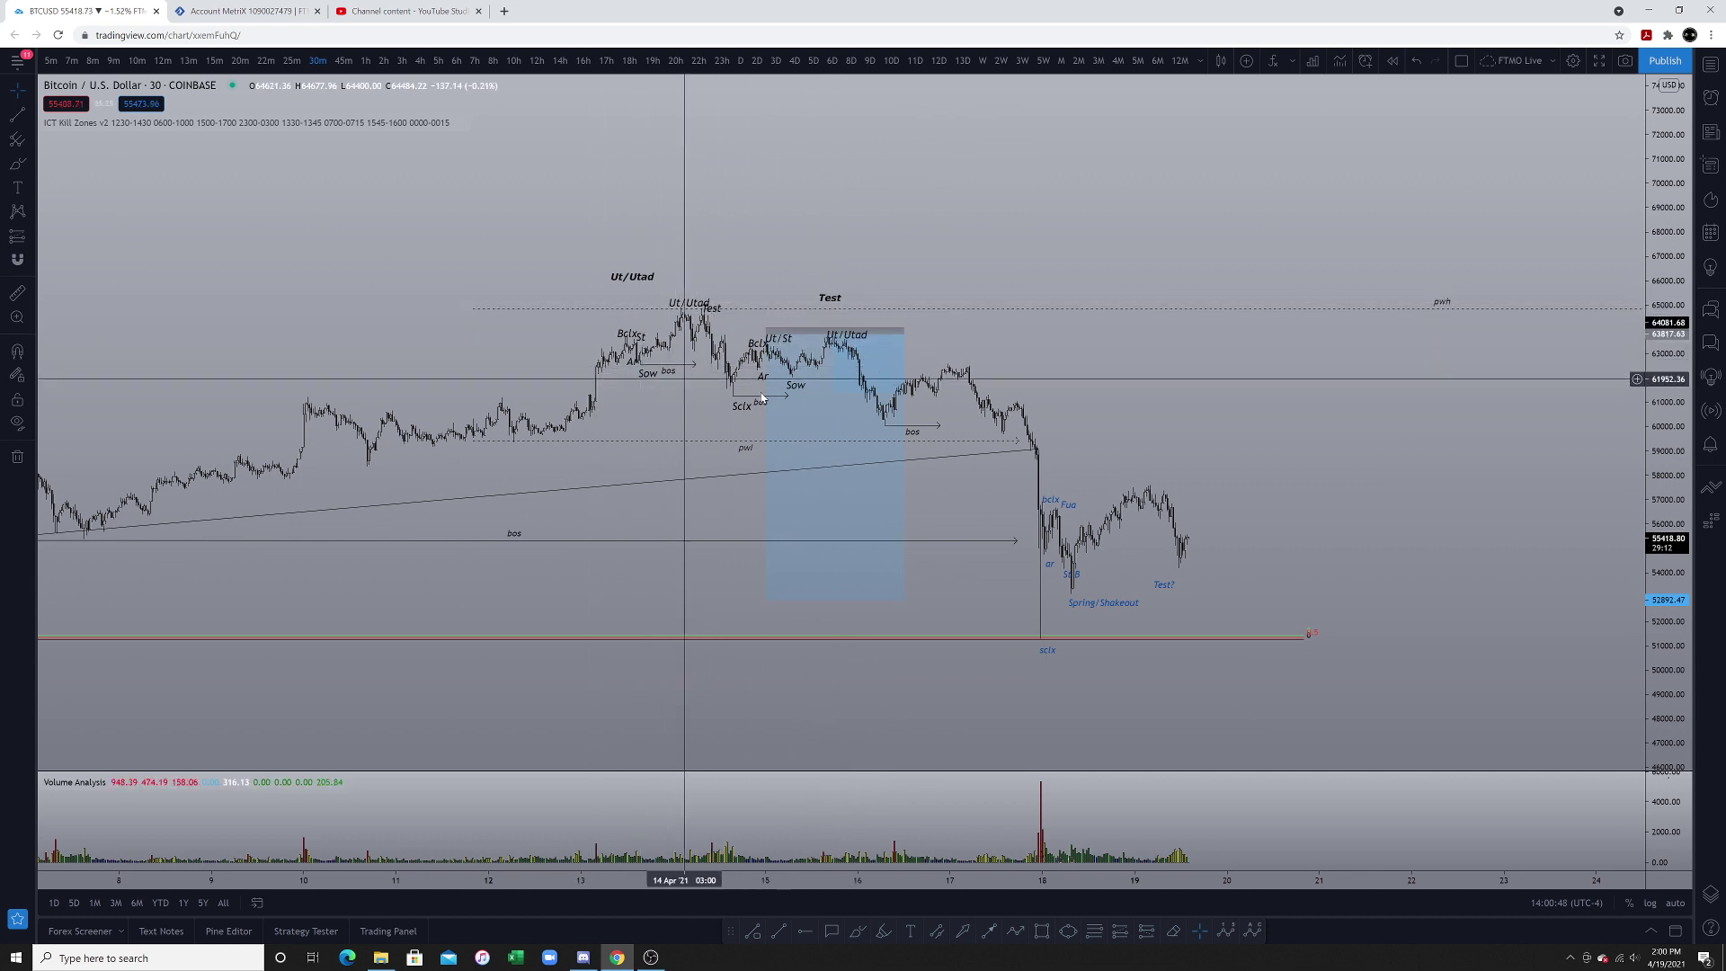
pyautogui.moveTo(760, 340)
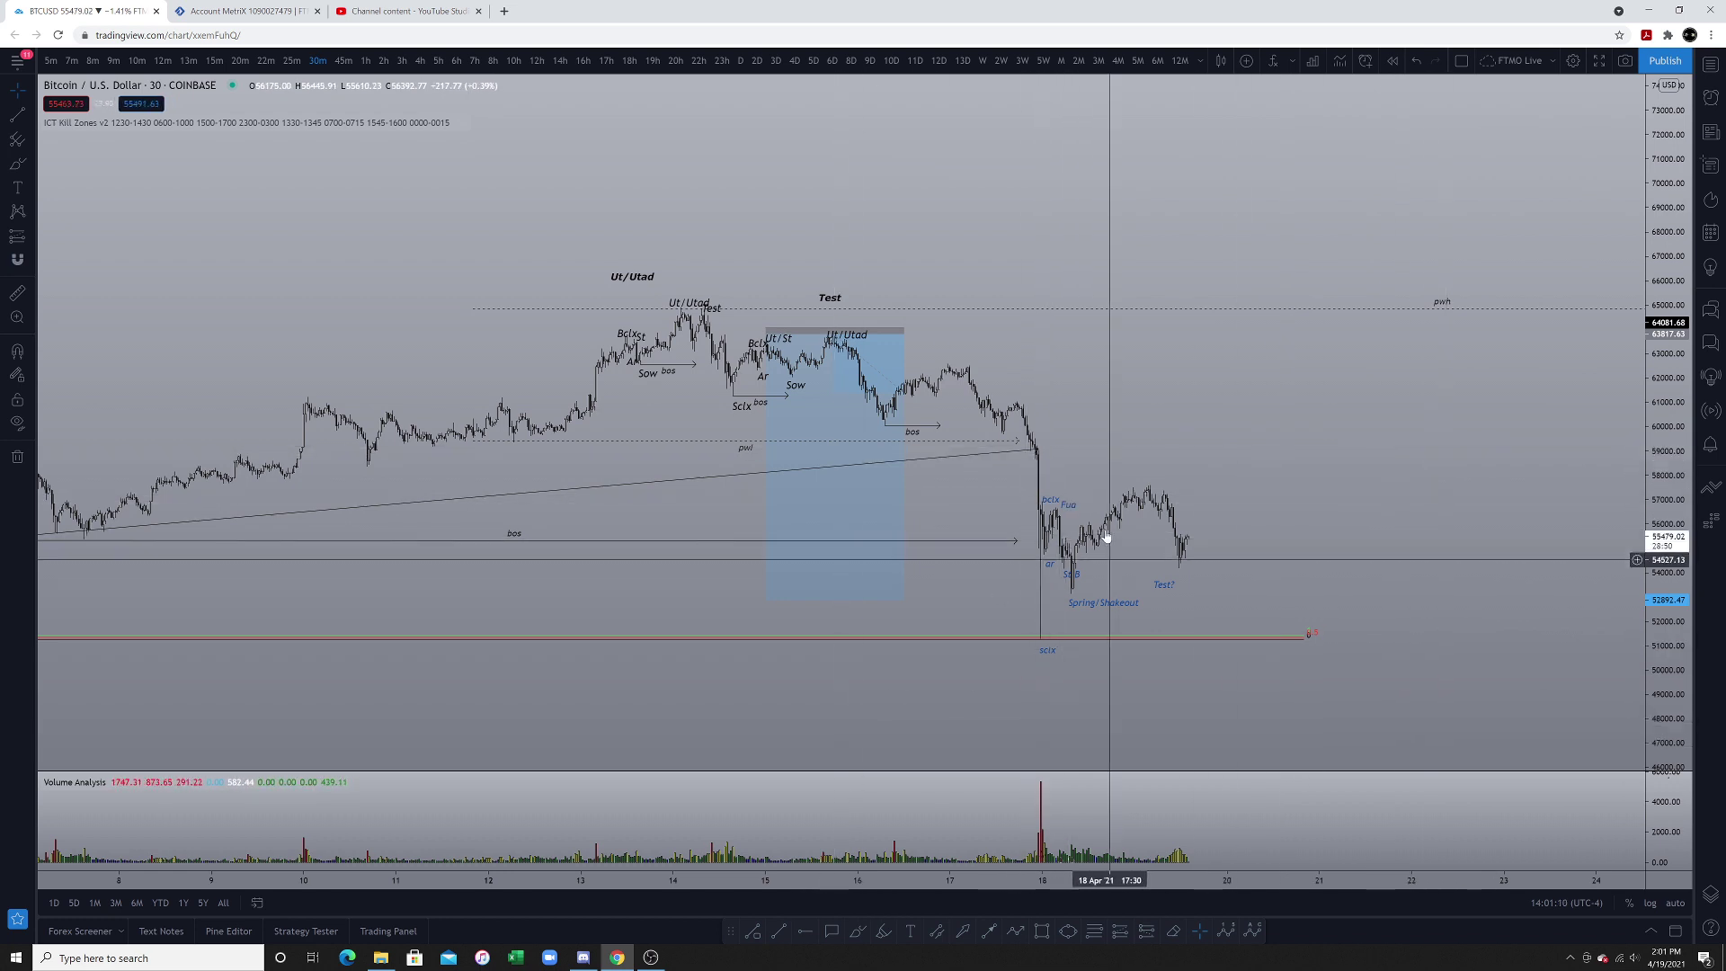
pyautogui.moveTo(1223, 541); pyautogui.dragTo(1217, 542)
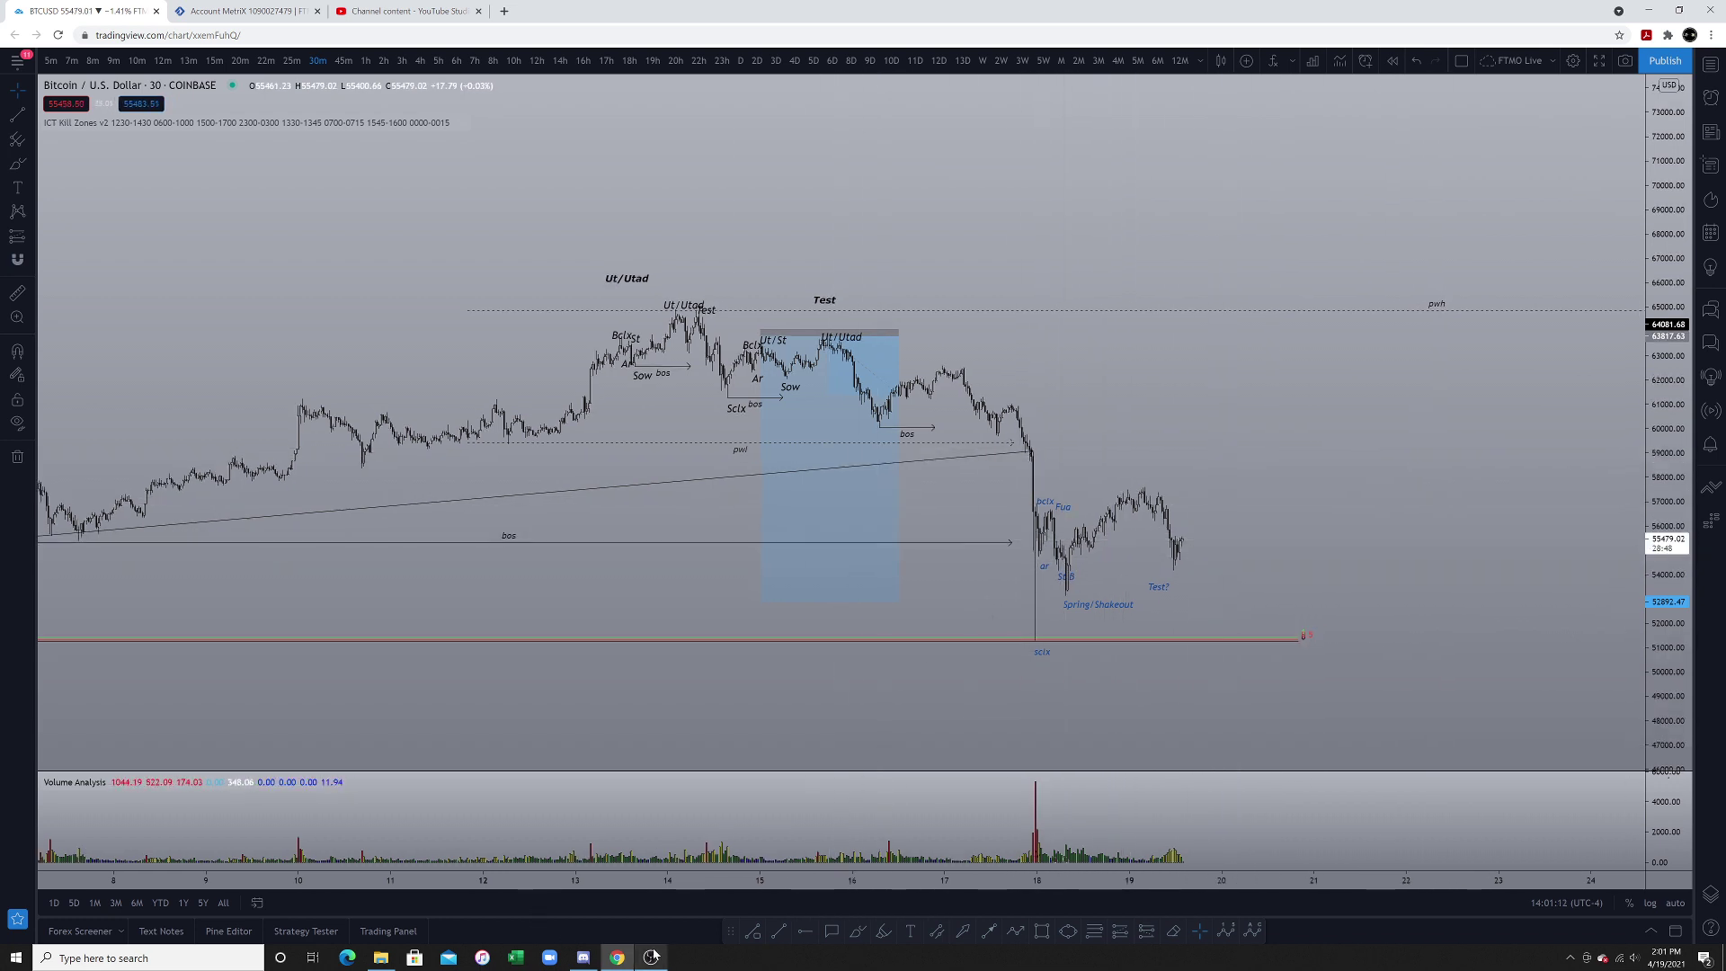